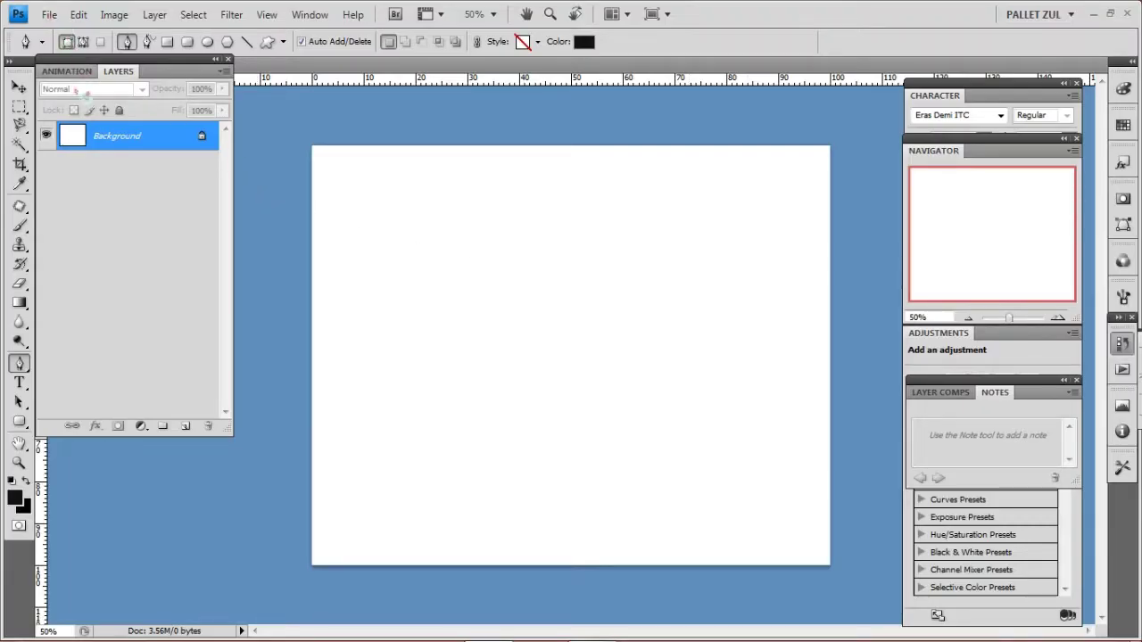
# Step: Duplicate the Background layer and add a light yellow Solid Color fill layer above the copy
pyautogui.moveTo(114, 137); pyautogui.dragTo(185, 426)
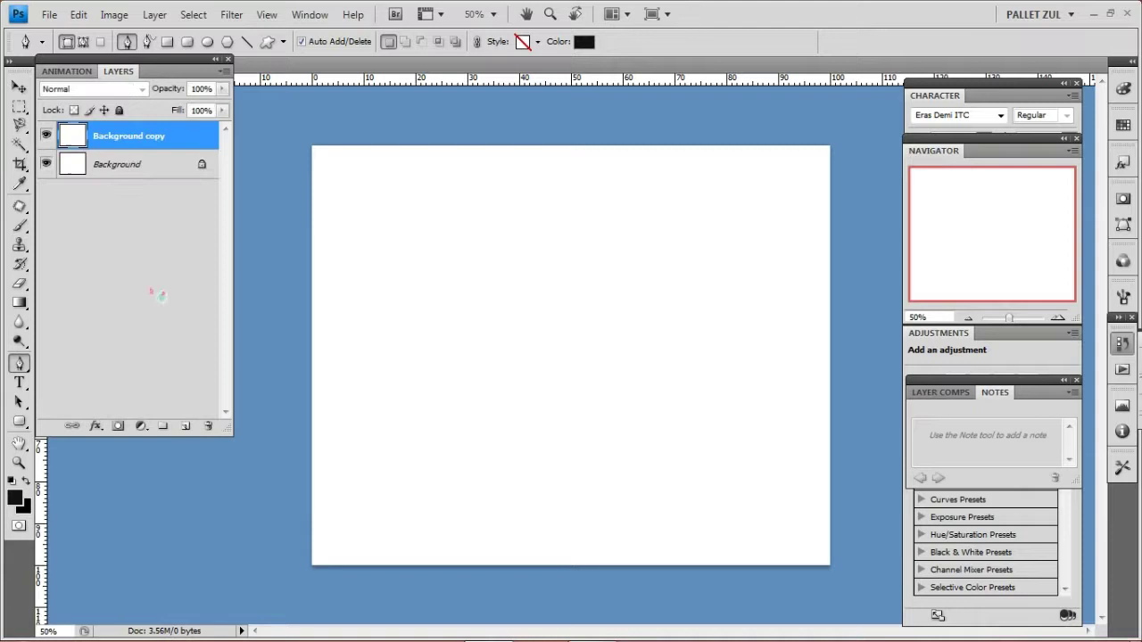
pyautogui.click(140, 425)
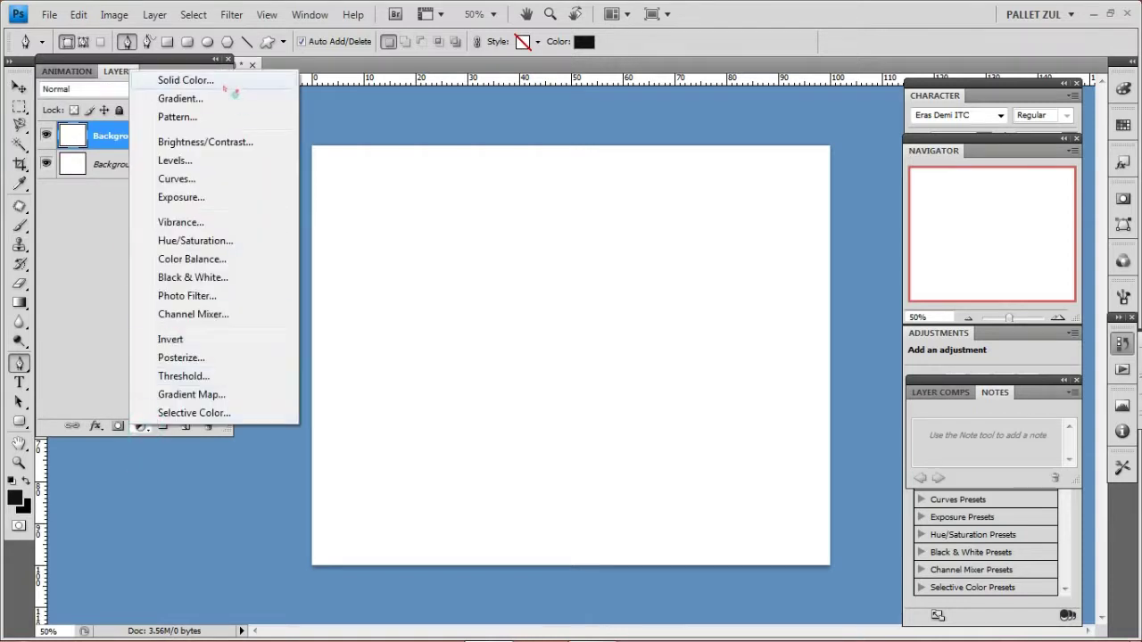
pyautogui.click(223, 82)
pyautogui.moveTo(951, 323); pyautogui.dragTo(951, 322)
pyautogui.click(856, 138)
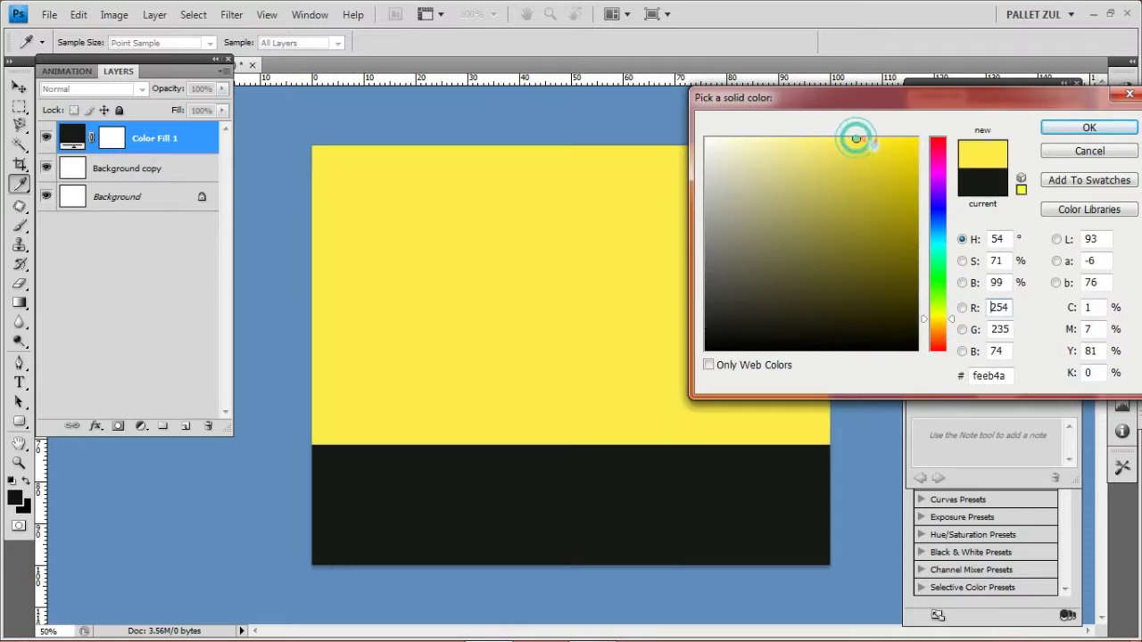
pyautogui.click(826, 137)
pyautogui.click(1130, 128)
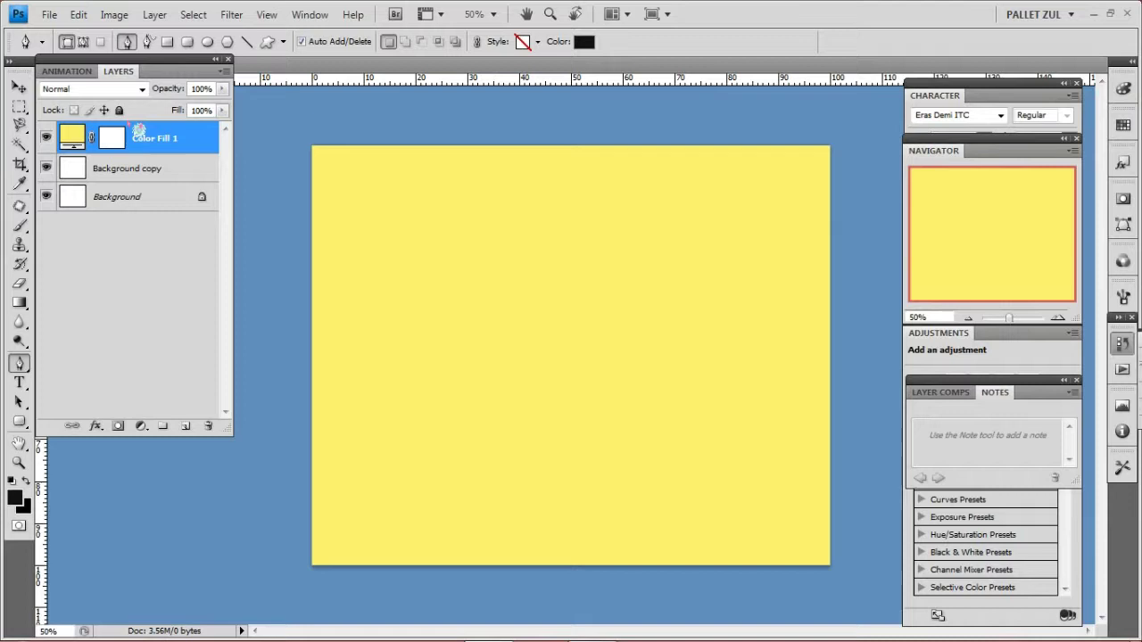
# Step: Open the image BACKGROUND-MELAYU (1).jpg from the zul folder on the Data (D:) drive
pyautogui.click(49, 14)
pyautogui.click(69, 49)
pyautogui.click(53, 337)
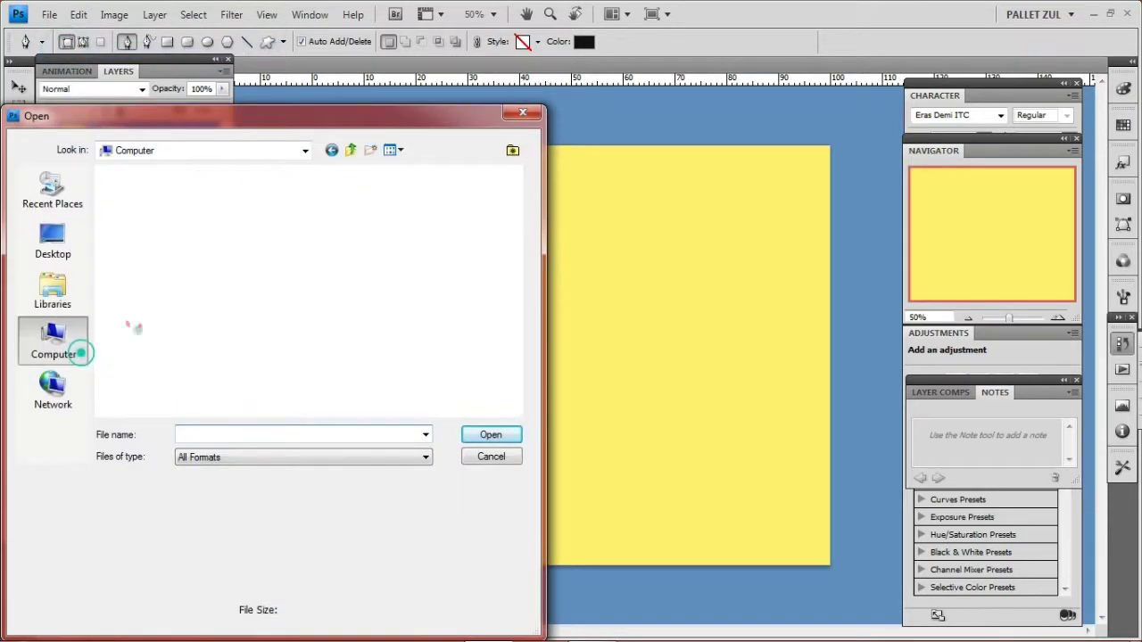
pyautogui.doubleClick(412, 229)
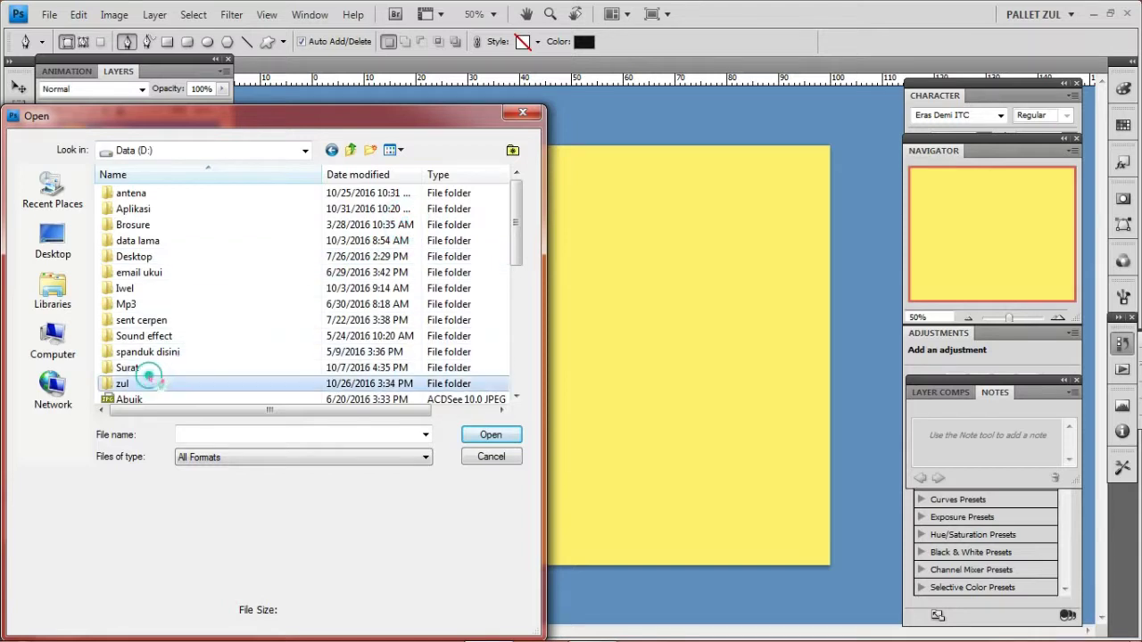
pyautogui.doubleClick(154, 375)
pyautogui.scroll(-3, 300, 332)
pyautogui.scroll(3, 302, 333)
pyautogui.scroll(-1, 301, 333)
pyautogui.scroll(-3, 302, 335)
pyautogui.scroll(-3, 309, 337)
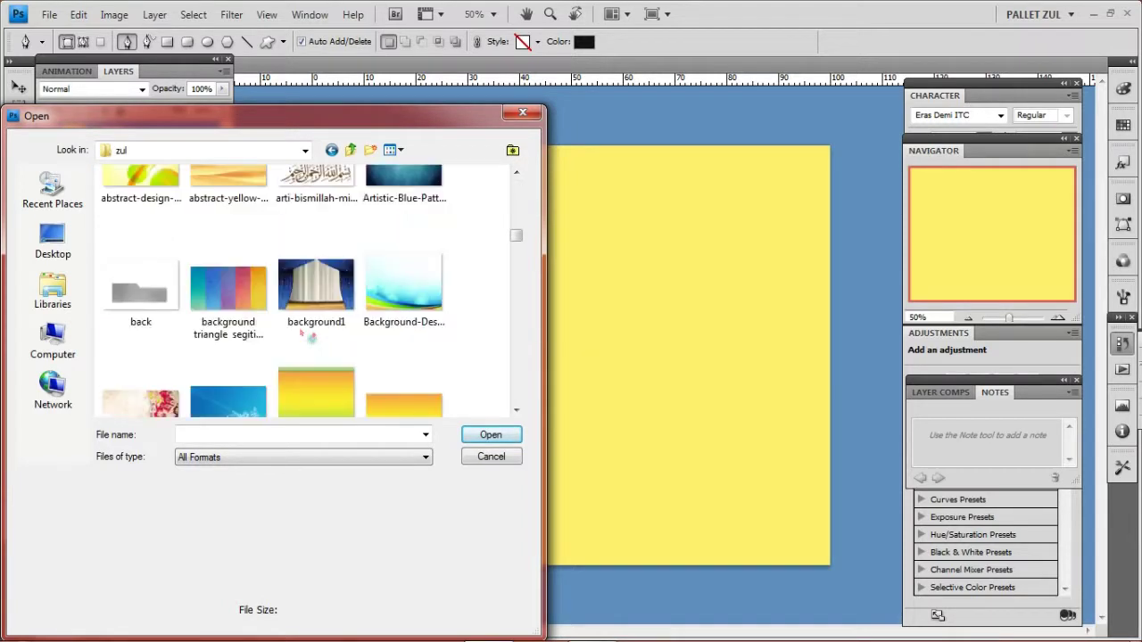
pyautogui.click(377, 393)
pyautogui.click(330, 390)
pyautogui.click(486, 435)
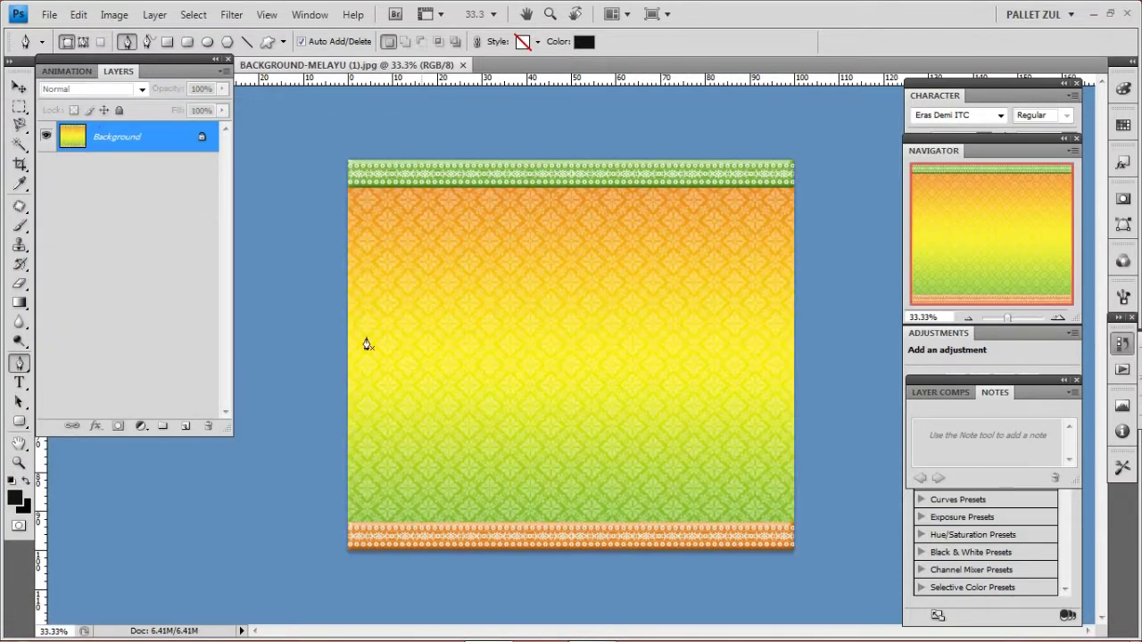
# Step: Convert the locked background to a normal layer and crop the image to its upper orange band, keeping part of the green border
pyautogui.doubleClick(138, 144)
pyautogui.press('Return')
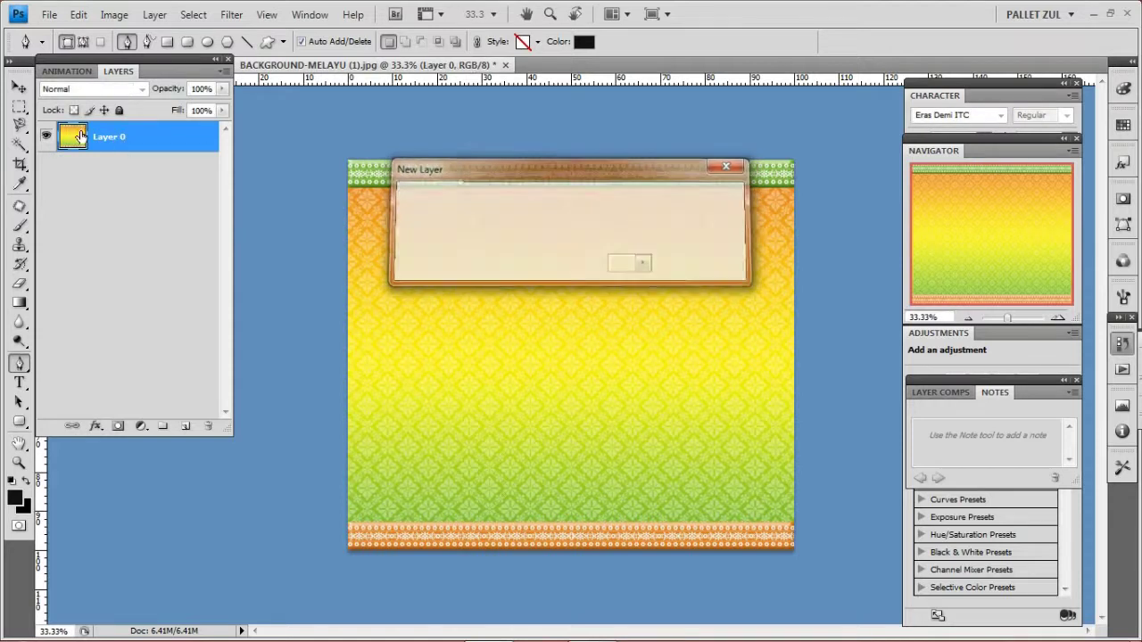
pyautogui.click(20, 164)
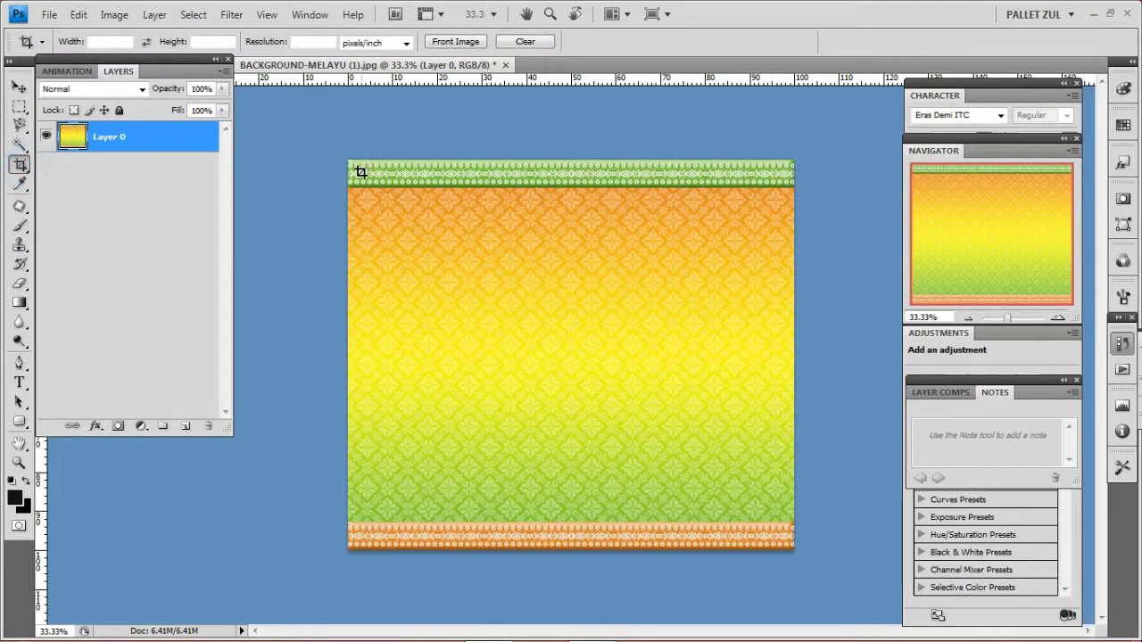
pyautogui.moveTo(535, 252); pyautogui.dragTo(794, 272)
pyautogui.moveTo(573, 162); pyautogui.dragTo(573, 177)
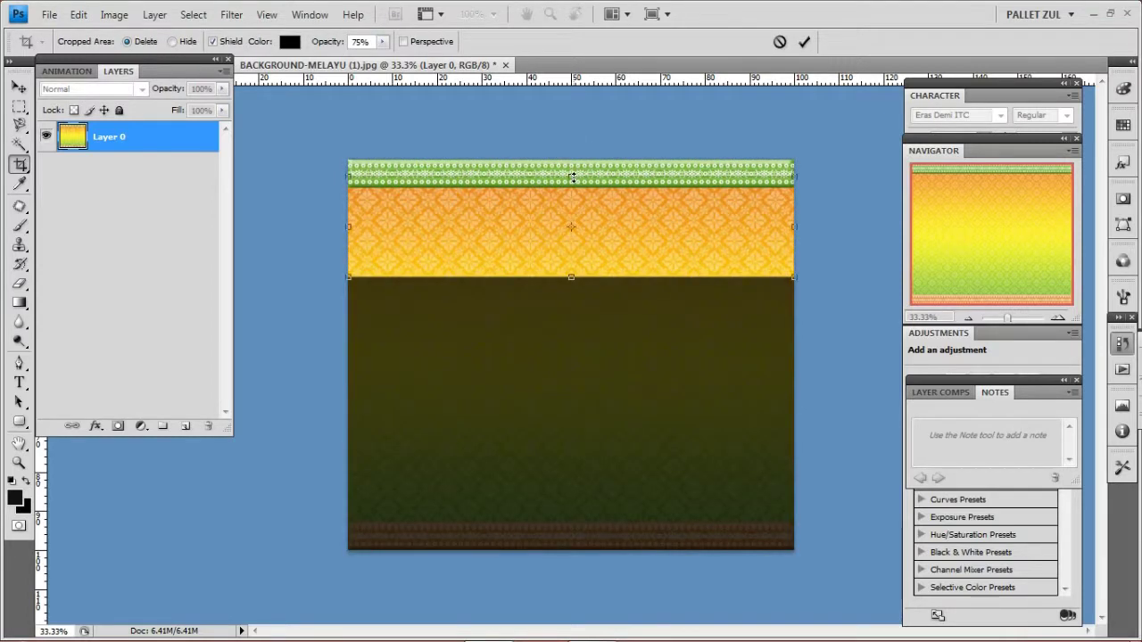
pyautogui.press('Return')
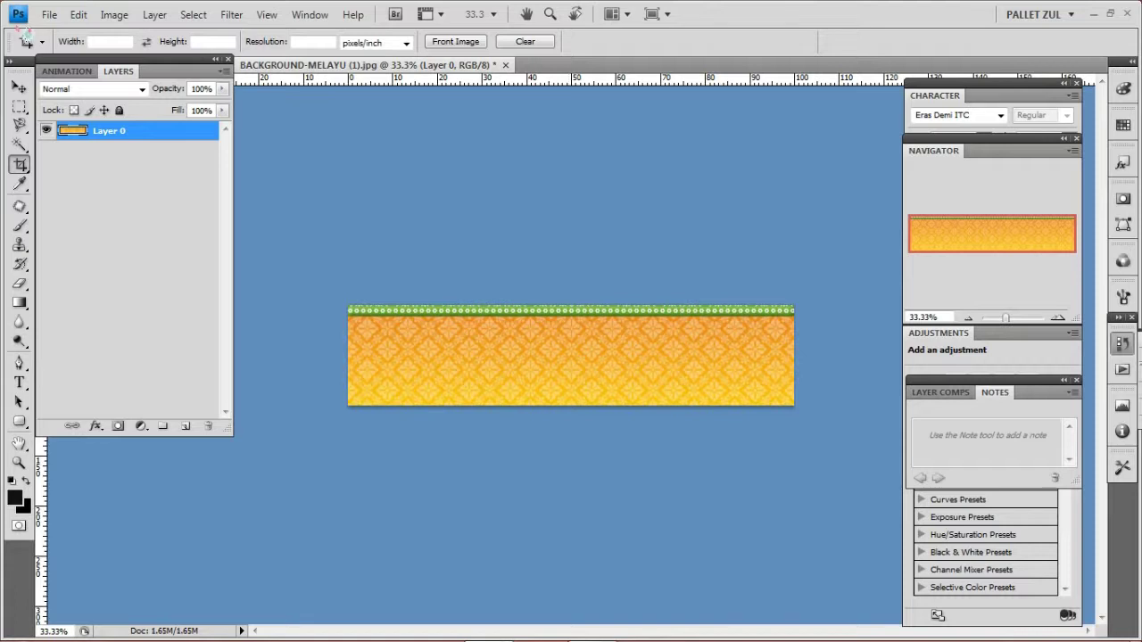
# Step: Copy the cropped pattern band into the Untitled-1 document as a new layer above the yellow fill
pyautogui.click(19, 87)
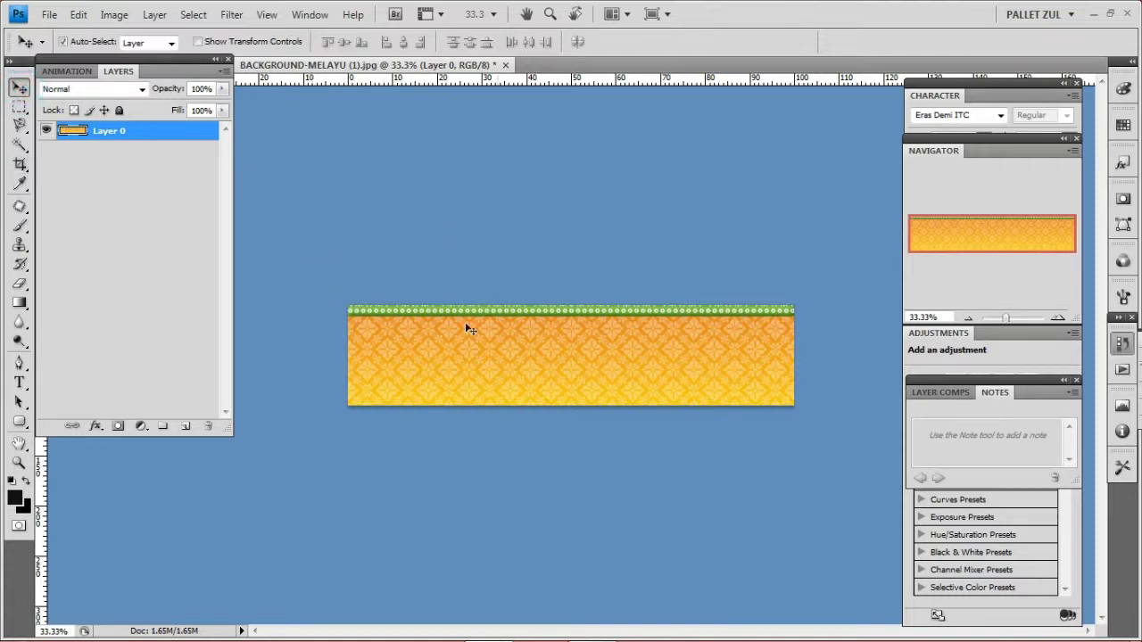
pyautogui.moveTo(489, 344); pyautogui.dragTo(262, 107)
pyautogui.hotkey('ctrl', 'z')
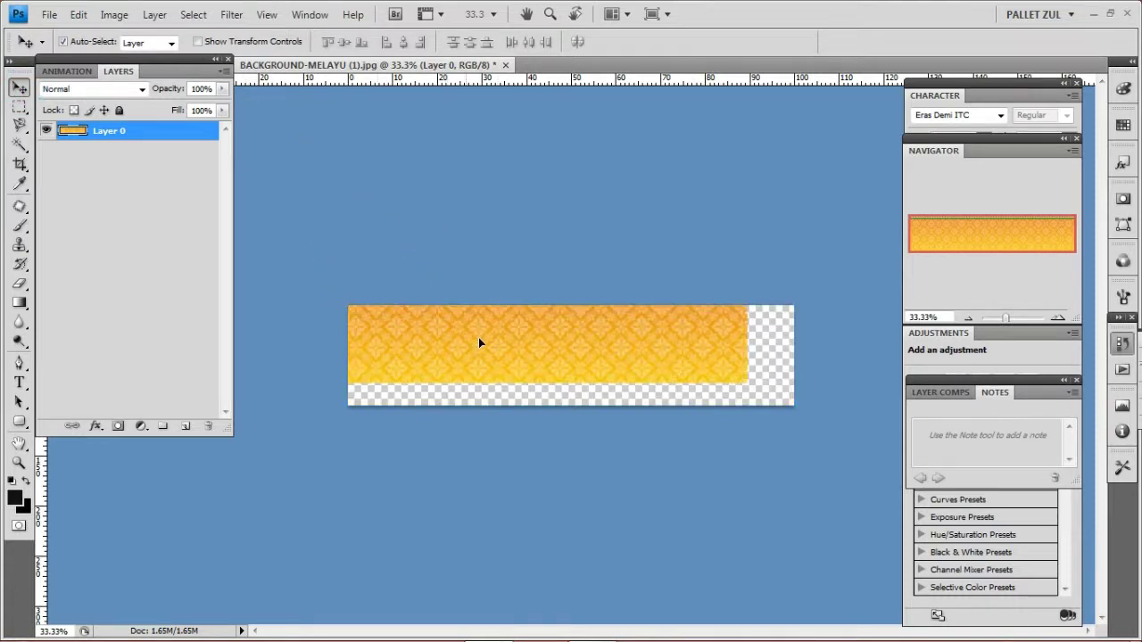
pyautogui.moveTo(165, 72); pyautogui.dragTo(174, 234)
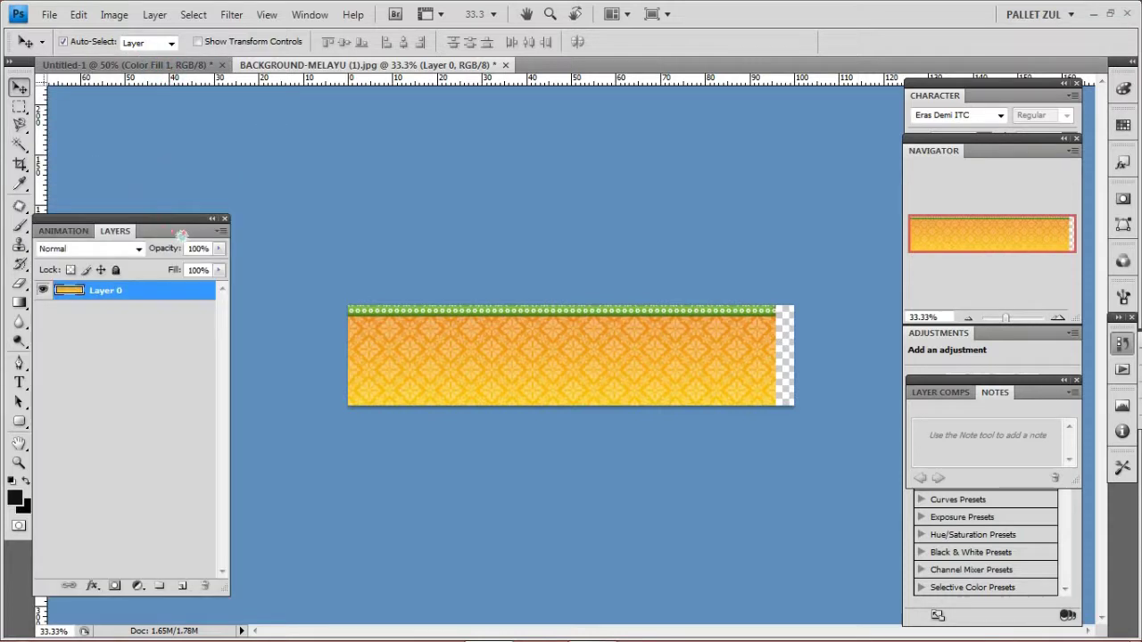
pyautogui.moveTo(471, 345); pyautogui.dragTo(83, 66)
pyautogui.moveTo(453, 230); pyautogui.dragTo(453, 232)
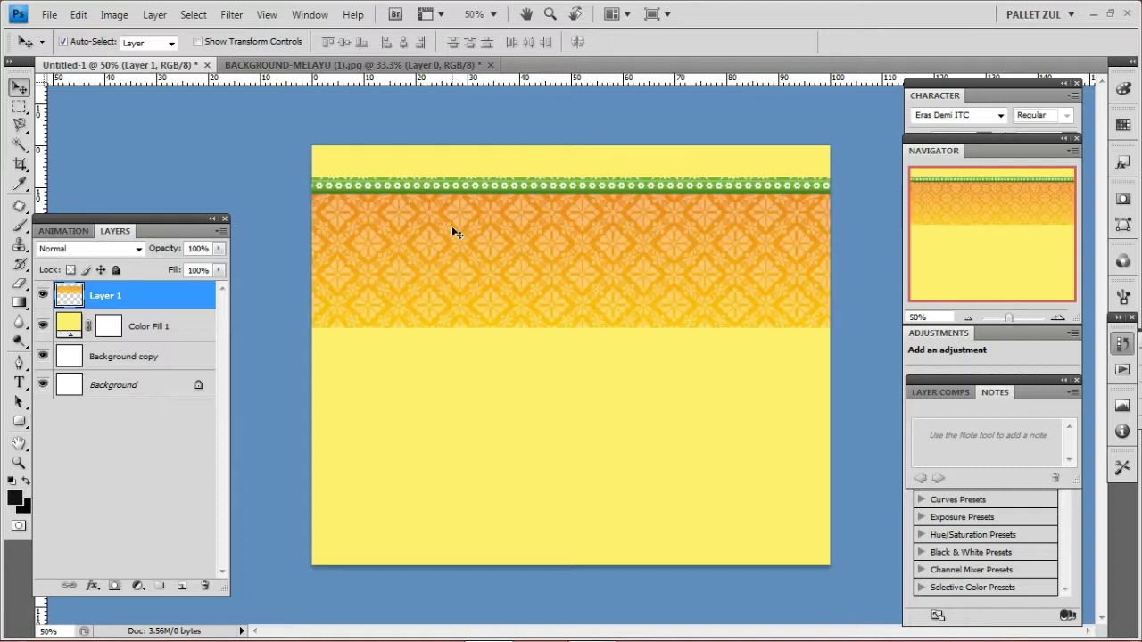
# Step: Align the pattern band with the canvas's top edge and scale it to 101.6% width and about 84.7% height
pyautogui.click(265, 41)
pyautogui.moveTo(248, 176); pyautogui.dragTo(399, 201)
pyautogui.press('Return')
pyautogui.moveTo(321, 204); pyautogui.dragTo(312, 204)
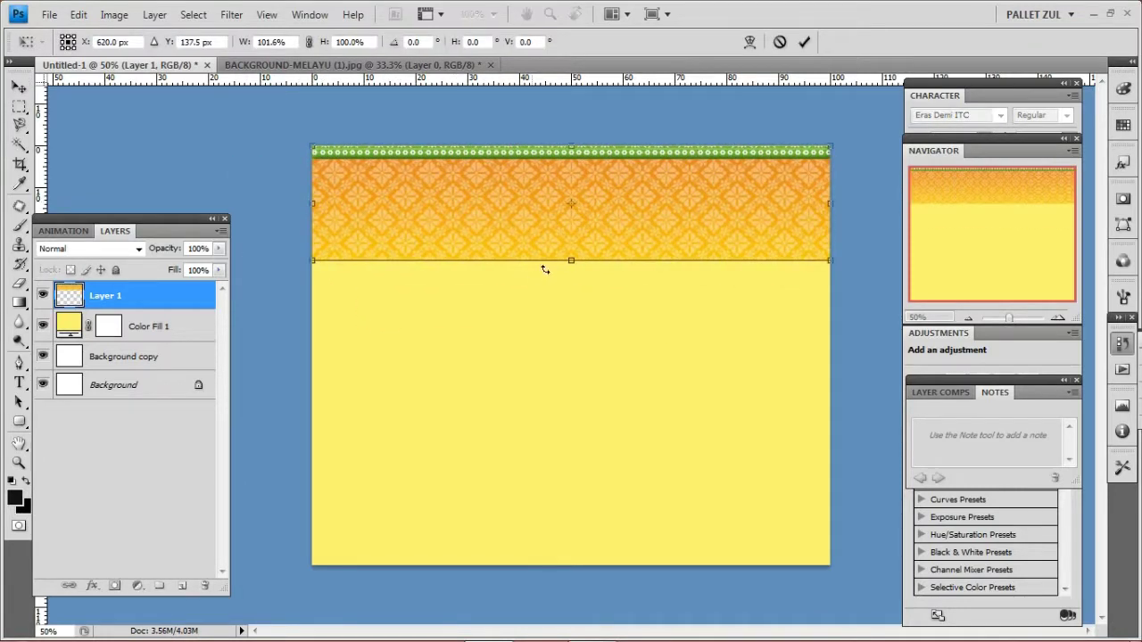
pyautogui.moveTo(571, 258); pyautogui.dragTo(571, 239)
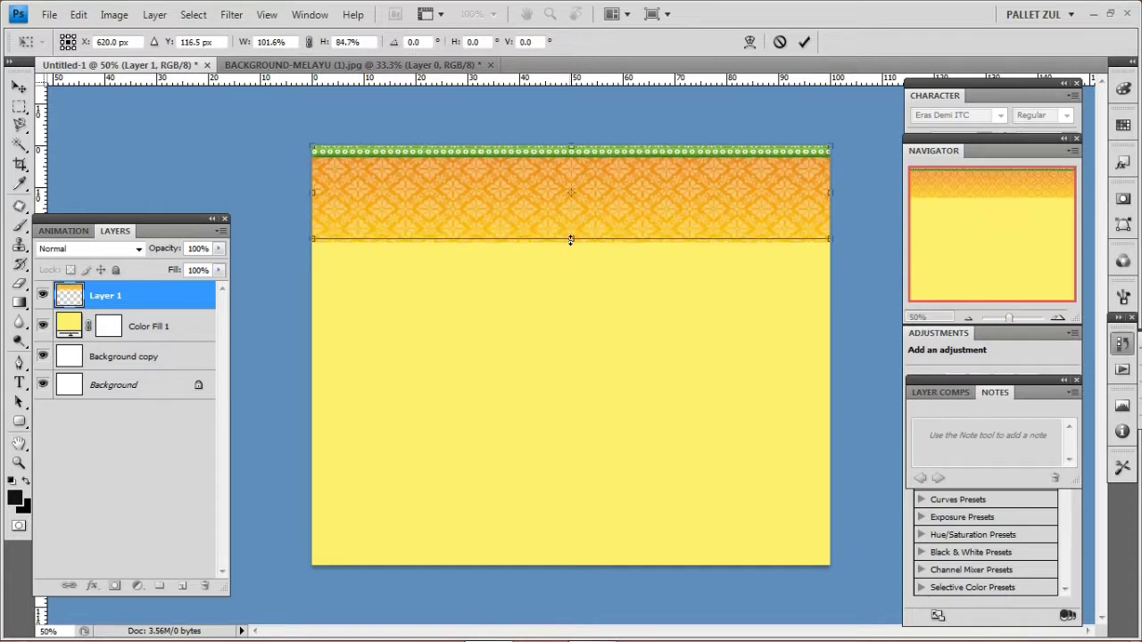
pyautogui.press('Return')
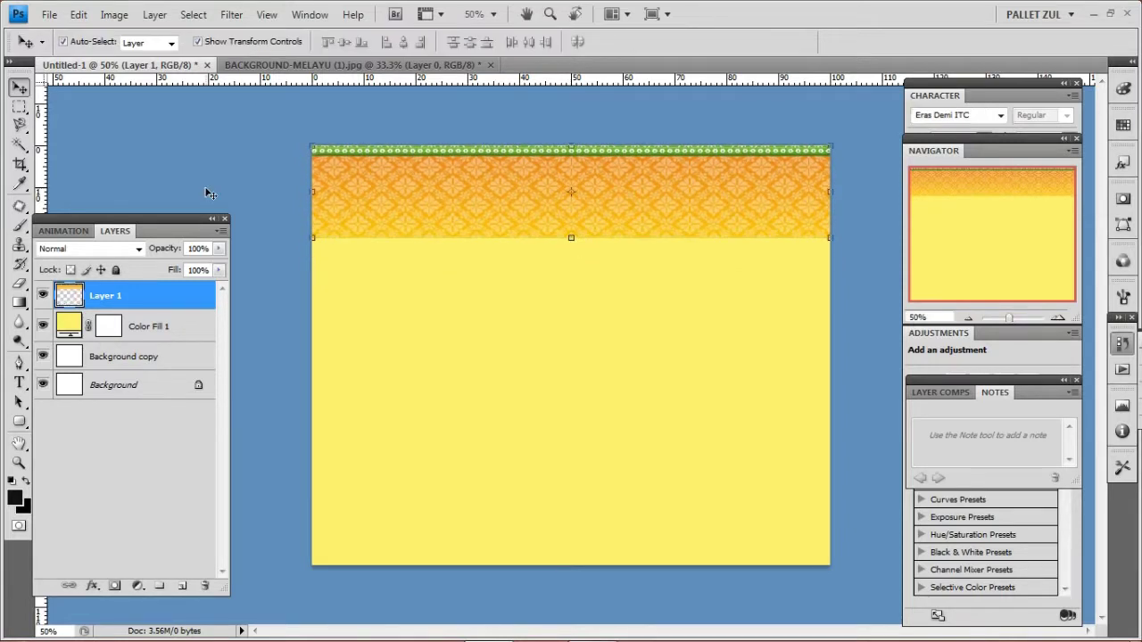
# Step: Close the BACKGROUND-MELAYU (1).jpg document and return to Untitled-1
pyautogui.click(276, 65)
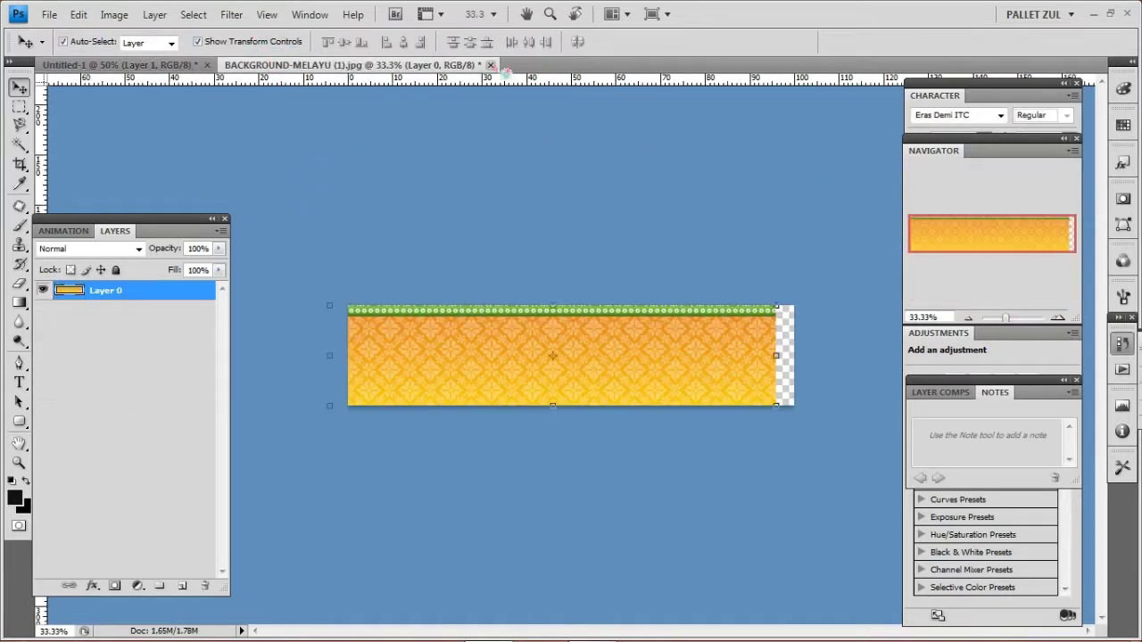
pyautogui.click(490, 65)
pyautogui.click(574, 266)
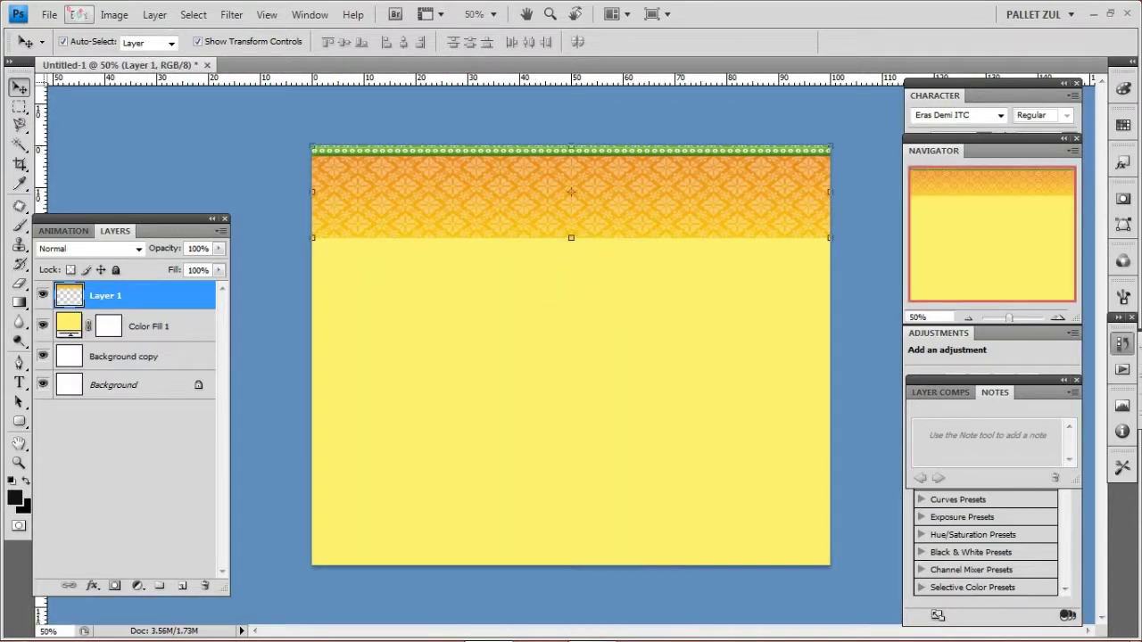
# Step: Open the logo oke image from the logo Maestro folder
pyautogui.hotkey('ctrl', 'o')
pyautogui.scroll(-4, 357, 295)
pyautogui.scroll(4, 357, 295)
pyautogui.scroll(-4, 356, 294)
pyautogui.scroll(3, 268, 299)
pyautogui.doubleClick(389, 191)
pyautogui.click(305, 350)
pyautogui.scroll(-2, 305, 349)
pyautogui.click(143, 361)
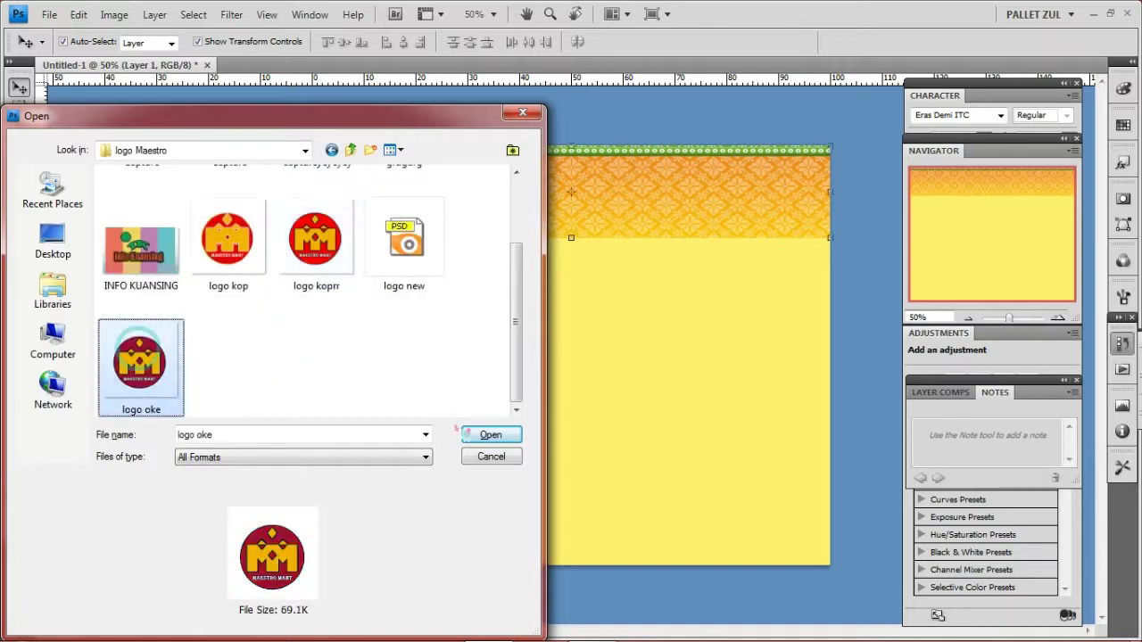
pyautogui.click(478, 434)
# Step: Copy the Maestro Mart logo into Untitled-1, scale it to fit the orange band's height, and place it at the band's left end
pyautogui.moveTo(523, 306); pyautogui.dragTo(390, 255)
pyautogui.moveTo(586, 472); pyautogui.dragTo(371, 234)
pyautogui.press('Return')
pyautogui.moveTo(252, 146); pyautogui.dragTo(805, 429)
pyautogui.moveTo(324, 189); pyautogui.dragTo(470, 387)
pyautogui.moveTo(367, 405); pyautogui.dragTo(428, 386)
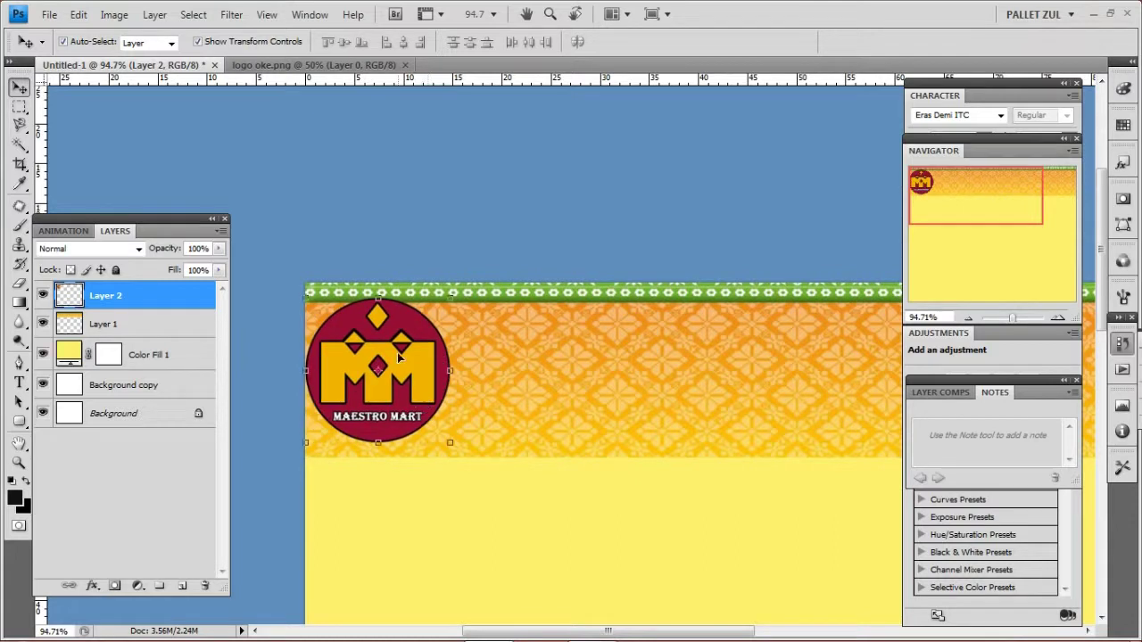
# Step: Nudge the logo down slightly so it sits just below the green border within the orange band
pyautogui.press('Down')
pyautogui.press('Down')
pyautogui.press('Down')
pyautogui.press('Down')
pyautogui.press('Down')
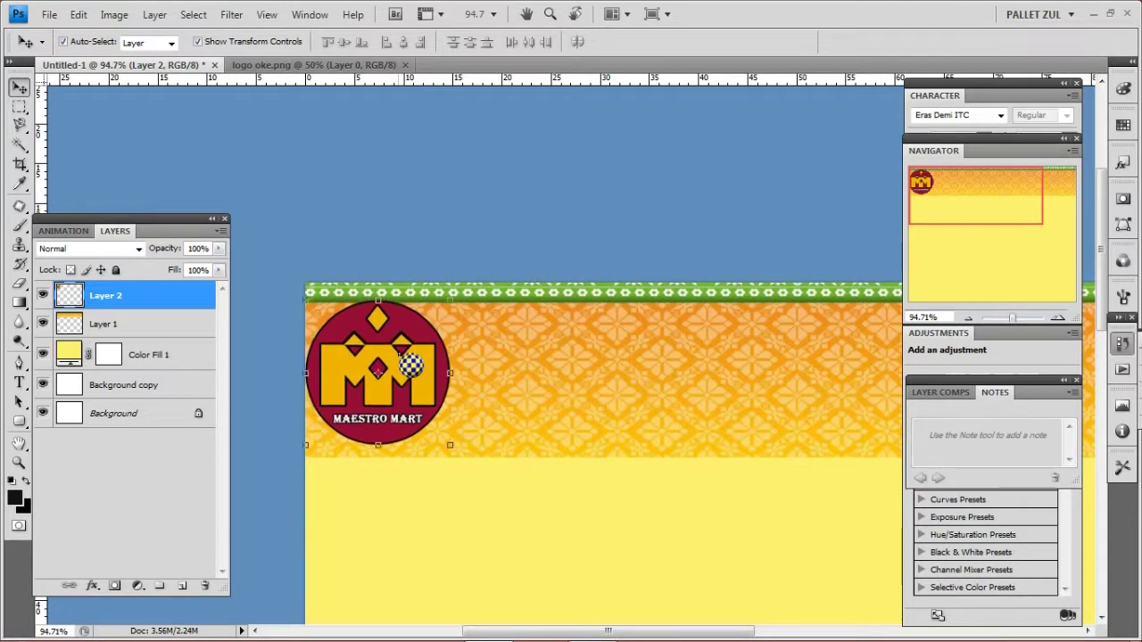
pyautogui.press('Down')
pyautogui.press('Down')
pyautogui.press('Down')
pyautogui.press('Down')
pyautogui.press('Down')
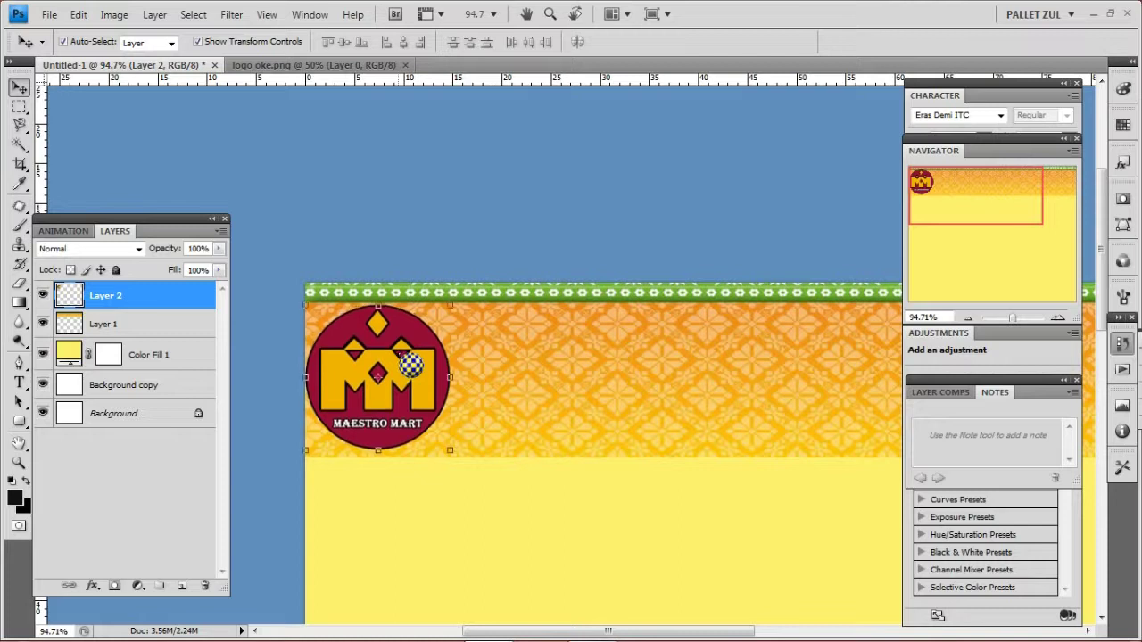
pyautogui.press('Down')
# Step: Apply an Inner Bevel to the logo layer with Bevel and Emboss at 276% depth, 10 px size and 7 px soften
pyautogui.rightClick(123, 296)
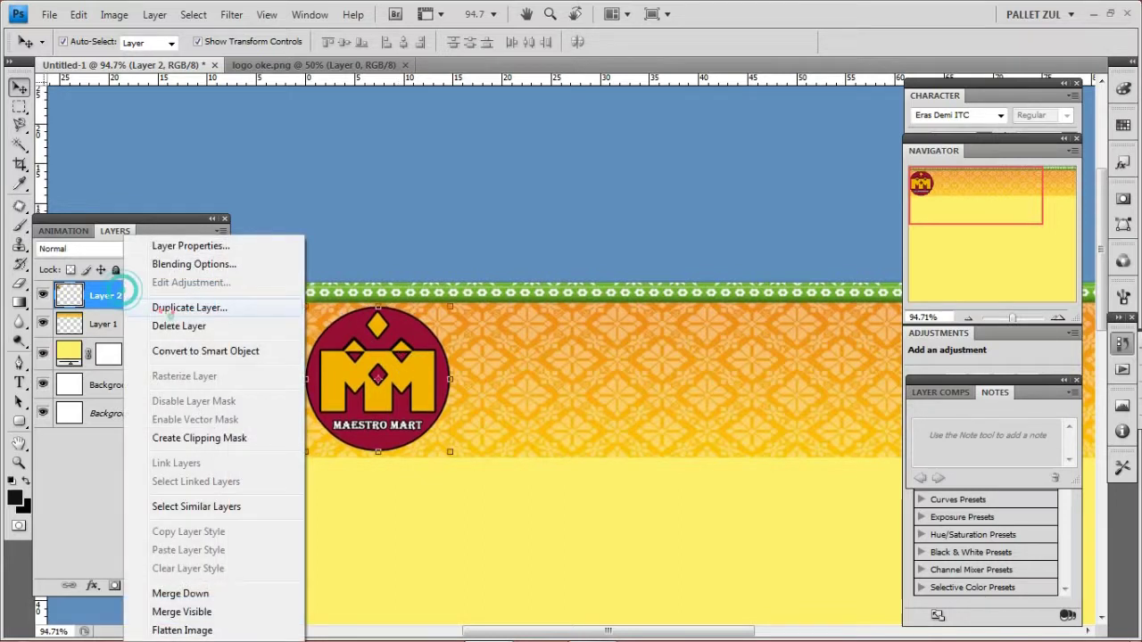
pyautogui.click(214, 265)
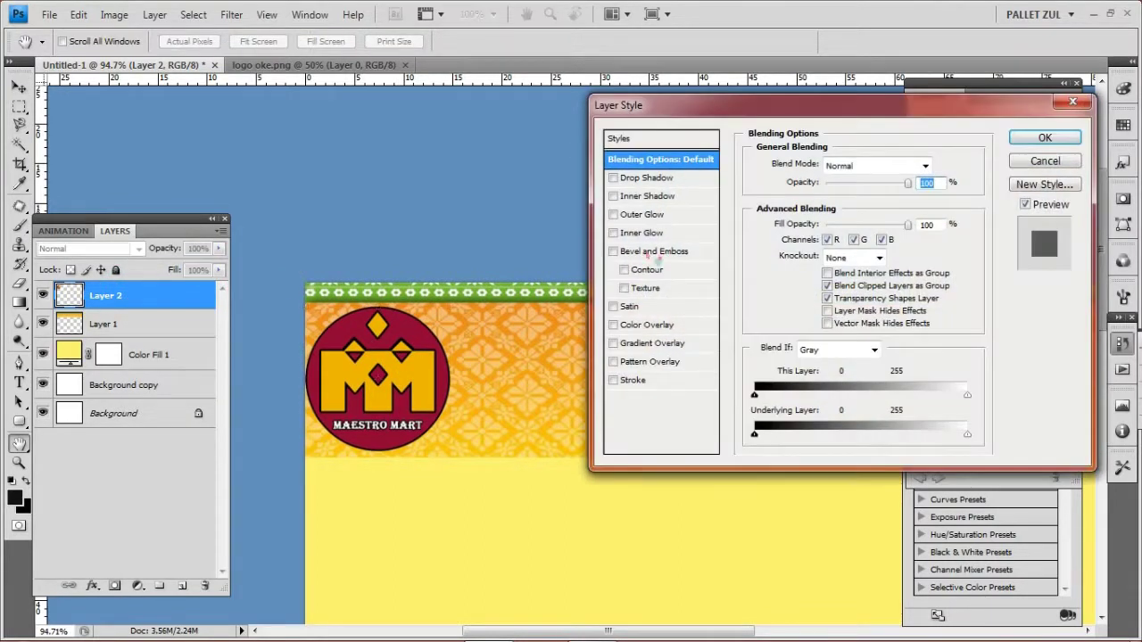
pyautogui.click(641, 256)
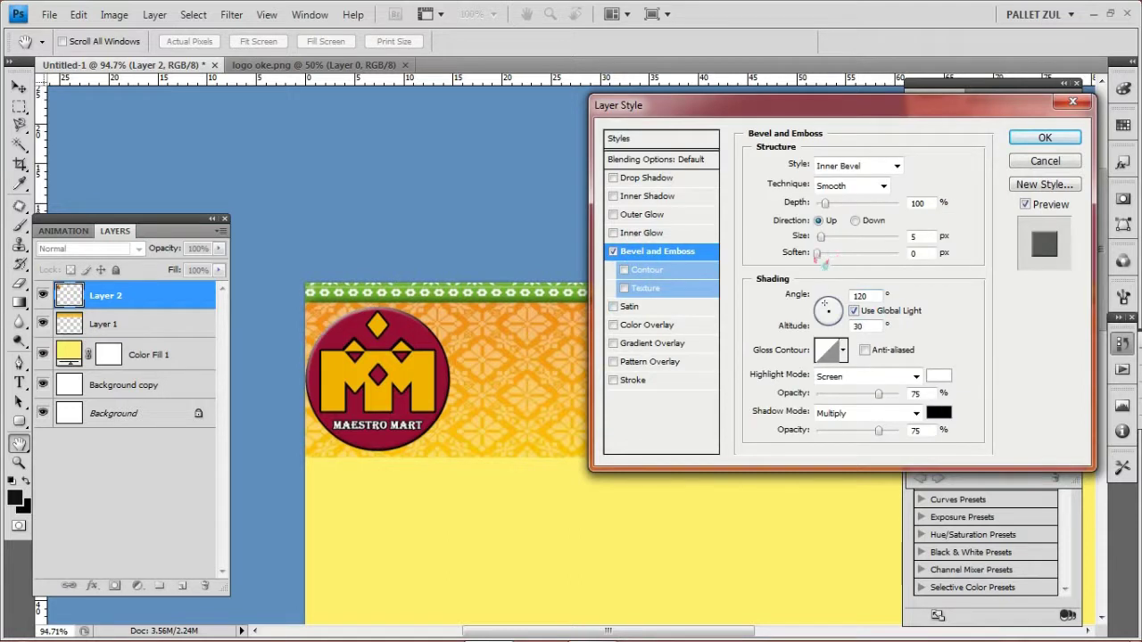
pyautogui.moveTo(818, 256); pyautogui.dragTo(848, 210)
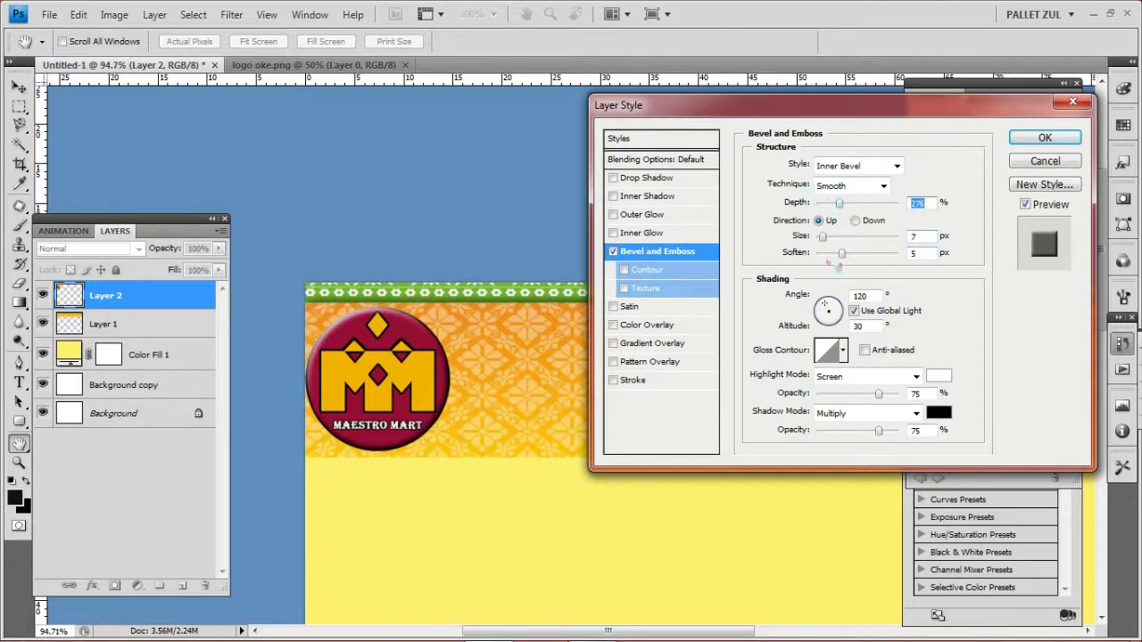
pyautogui.moveTo(855, 260)
pyautogui.mouseDown()
pyautogui.moveTo(853, 241)
pyautogui.moveTo(828, 250)
pyautogui.moveTo(836, 254)
pyautogui.mouseUp()
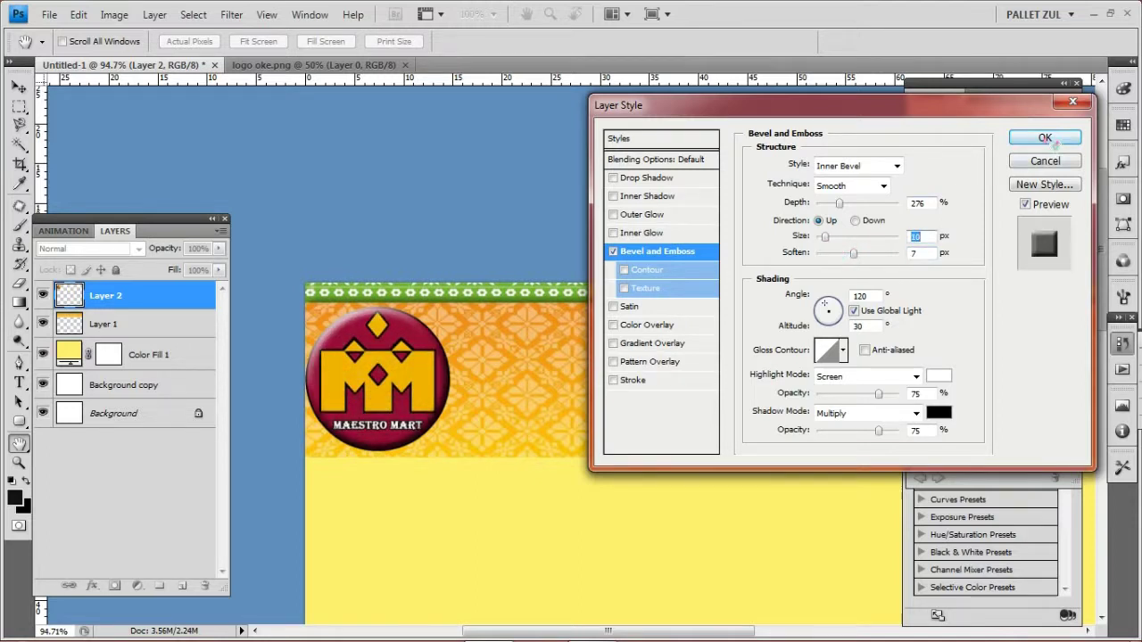
pyautogui.click(1046, 139)
pyautogui.rightClick(148, 307)
pyautogui.click(223, 261)
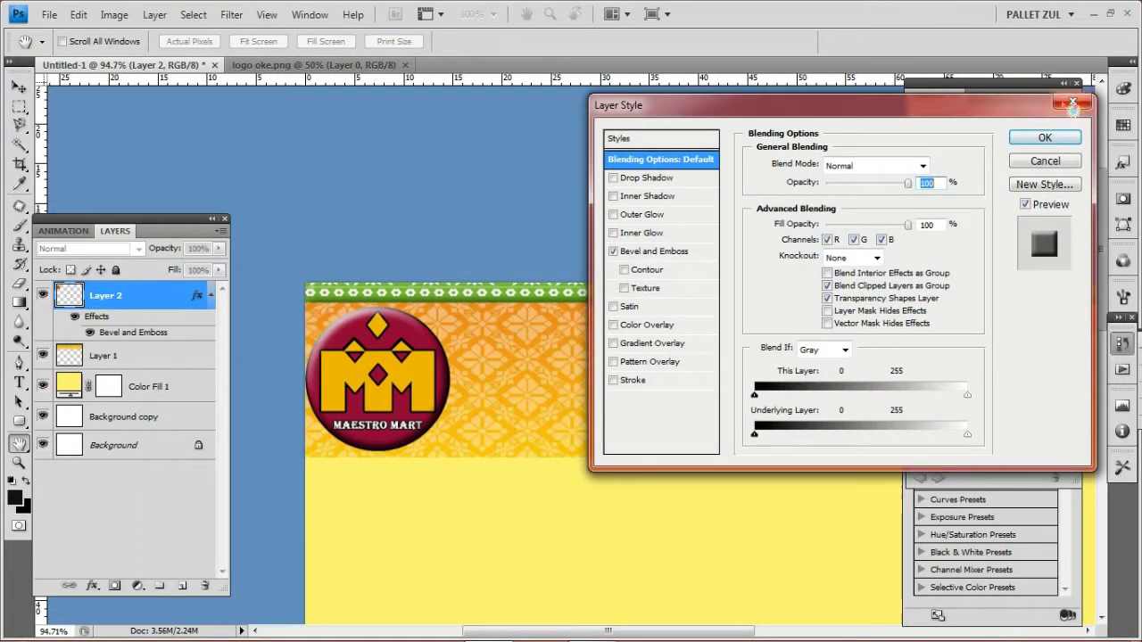
pyautogui.click(1073, 104)
# Step: Duplicate the beveled Maestro Mart logo layer and place the copy directly beside the original, level with it in the orange band
pyautogui.rightClick(150, 313)
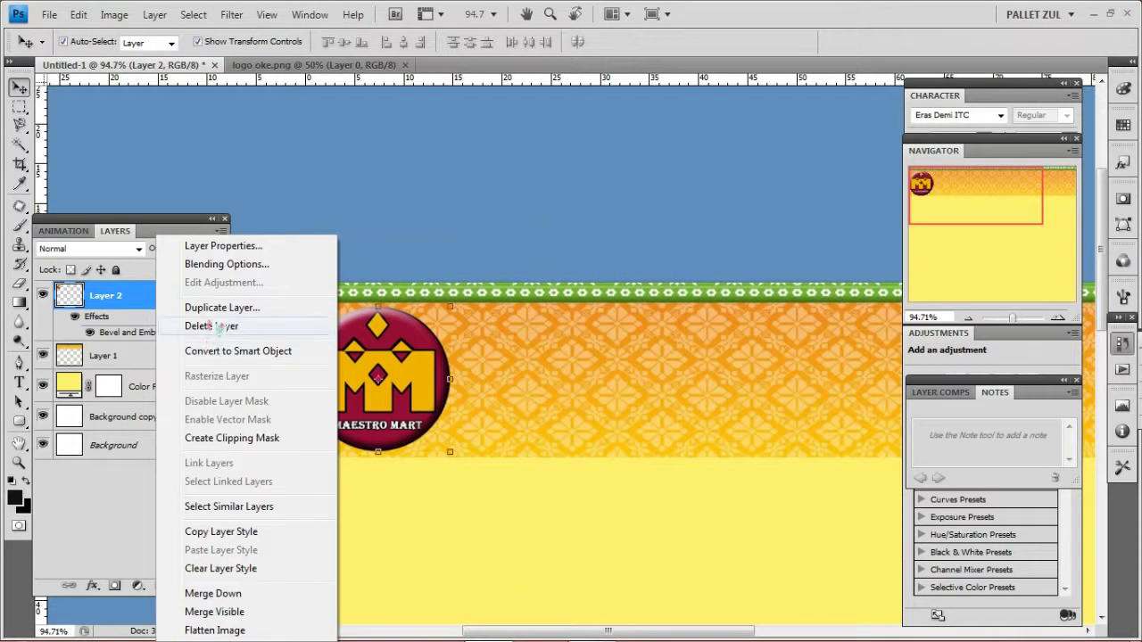
pyautogui.click(221, 307)
pyautogui.click(721, 189)
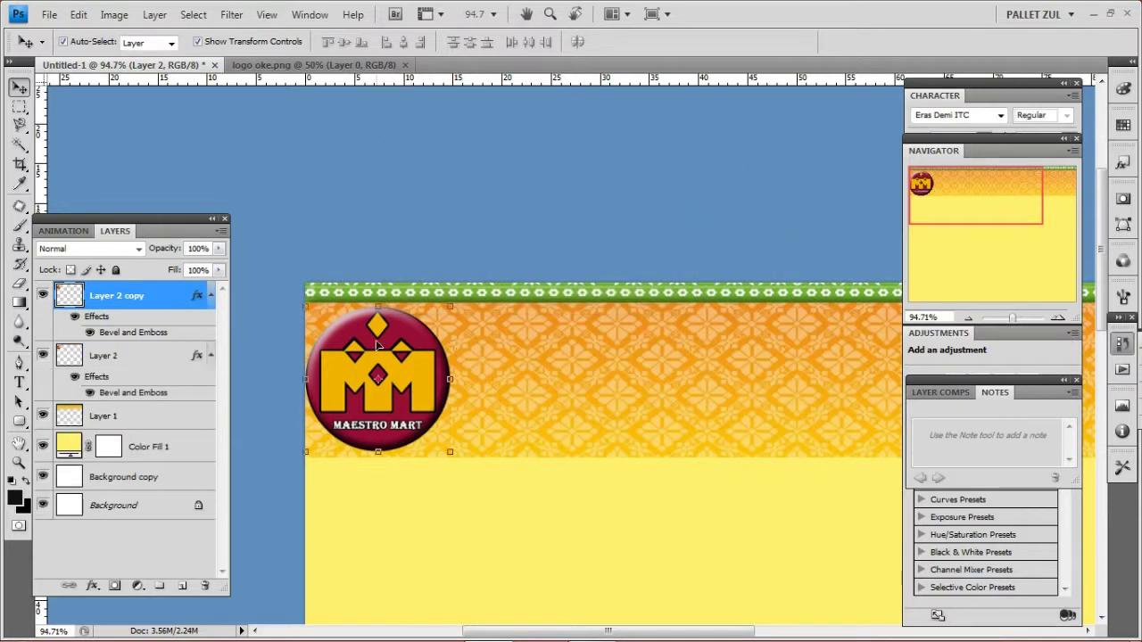
pyautogui.moveTo(378, 348); pyautogui.dragTo(526, 355)
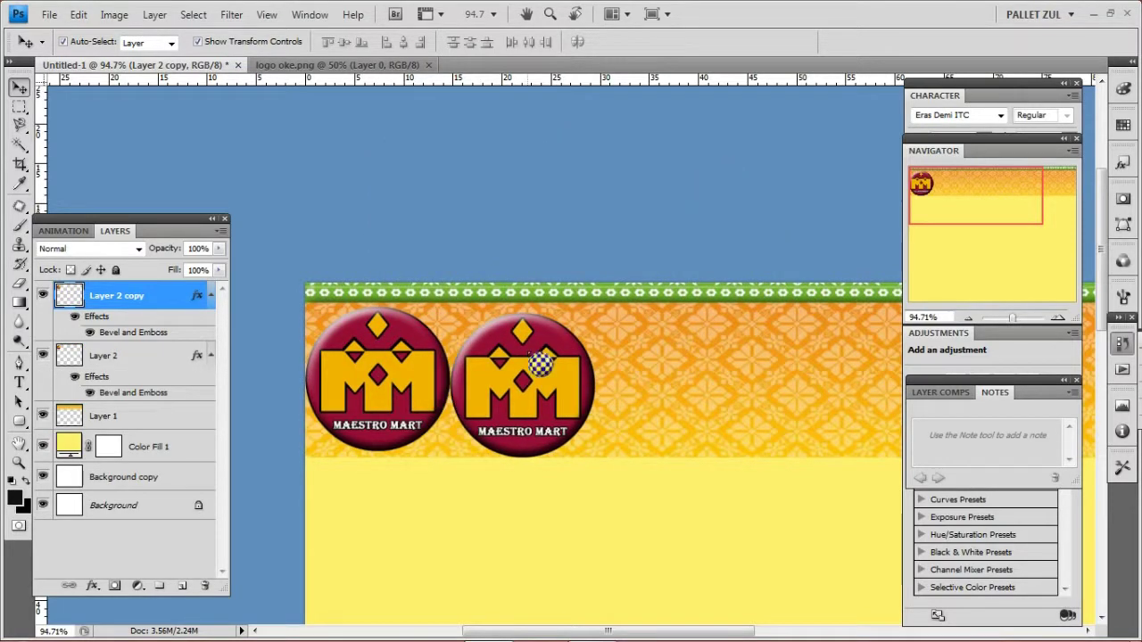
pyautogui.press('Up')
pyautogui.press('Up')
pyautogui.press('Up')
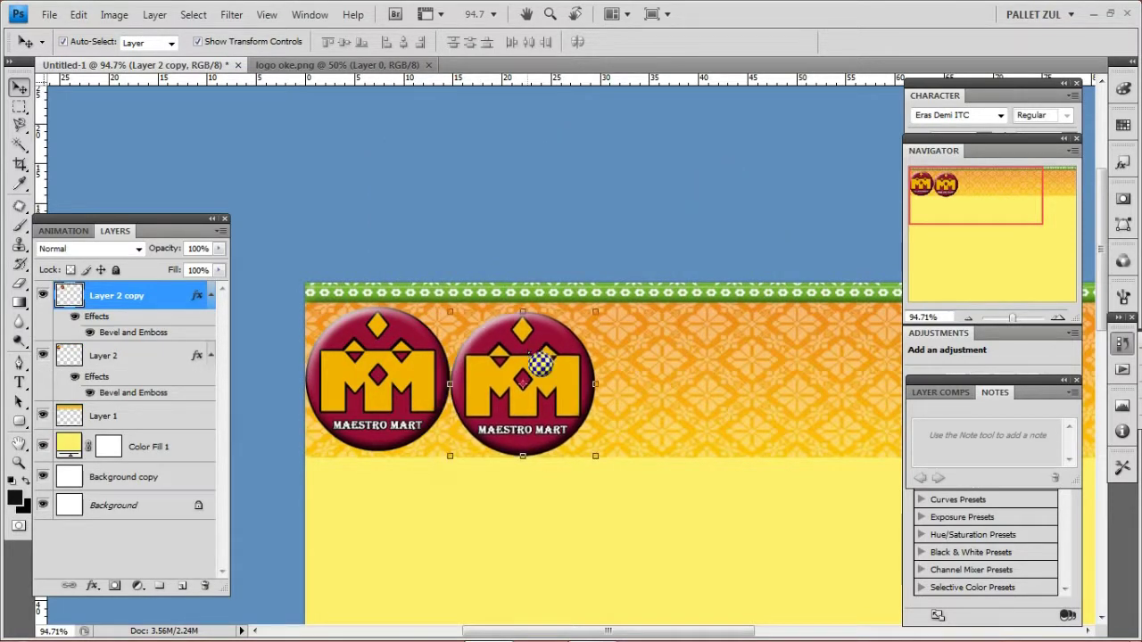
pyautogui.press('Up')
pyautogui.press('Up')
pyautogui.press('Up')
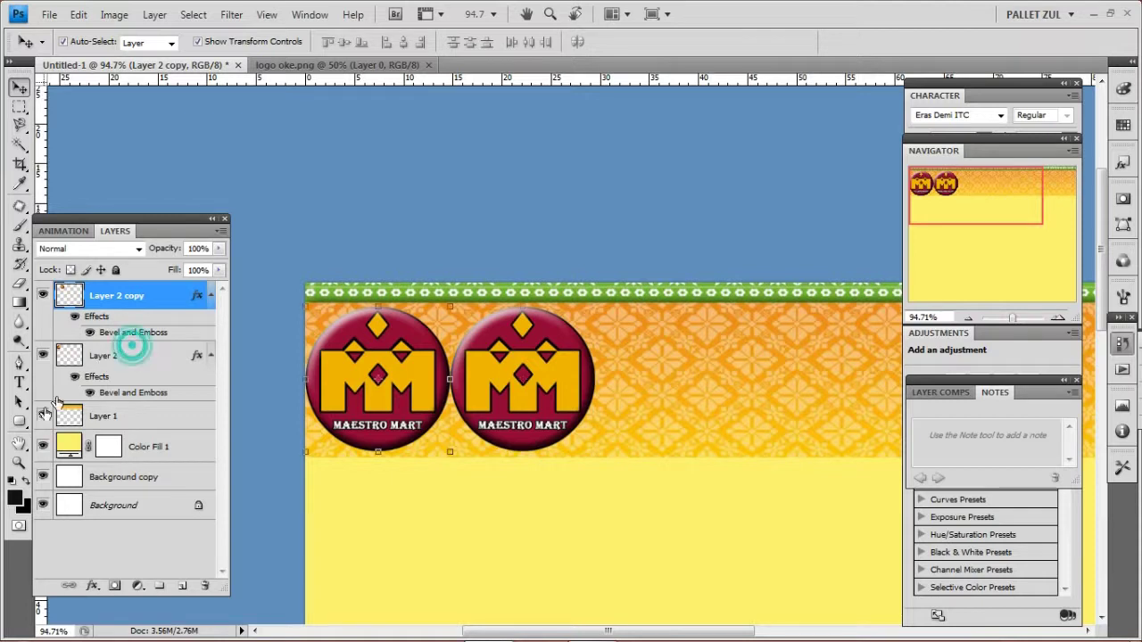
# Step: Add the text MAESTRO MART in the orange band beside the second logo, layered above Layer 2
pyautogui.click(125, 355)
pyautogui.click(18, 382)
pyautogui.moveTo(730, 550); pyautogui.dragTo(416, 358)
pyautogui.click(427, 361)
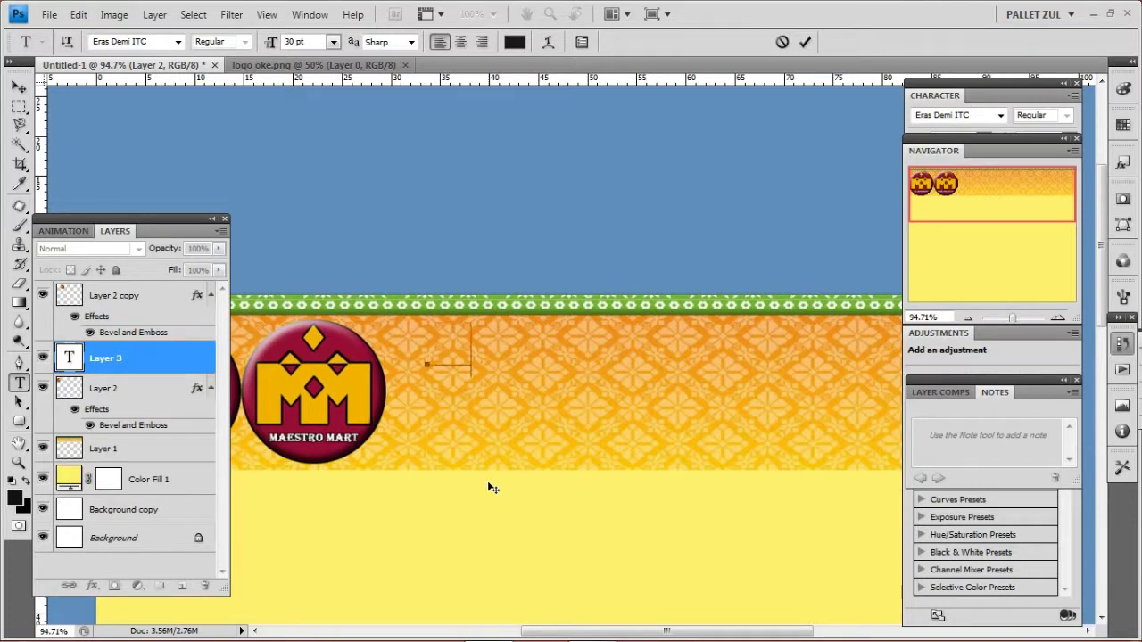
pyautogui.write('m')
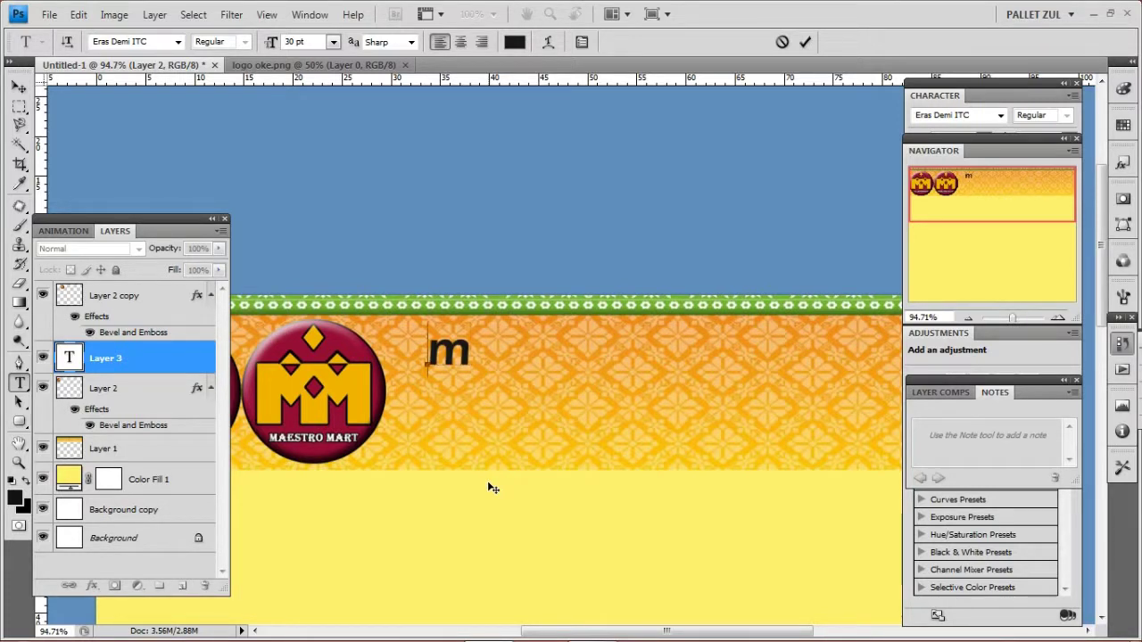
pyautogui.press('BackSpace')
pyautogui.write('MAES')
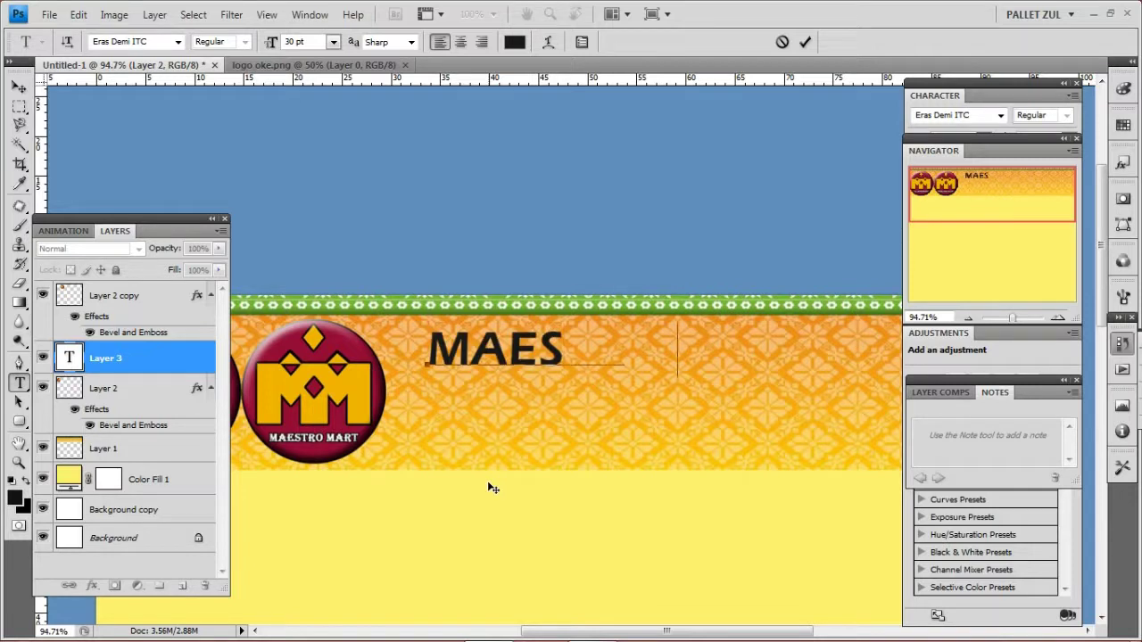
pyautogui.write('TRO MART')
# Step: Set the MAESTRO MART text size to 55 pt and move the text down into the orange band
pyautogui.hotkey('ctrl', 'a')
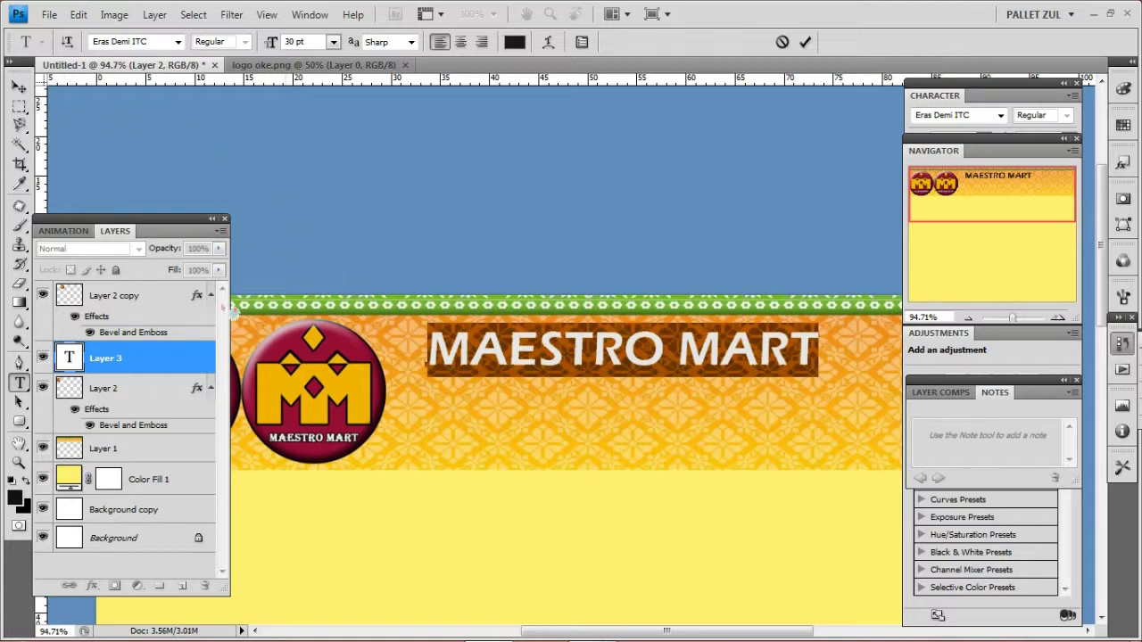
pyautogui.moveTo(318, 42); pyautogui.dragTo(146, 44)
pyautogui.write('100')
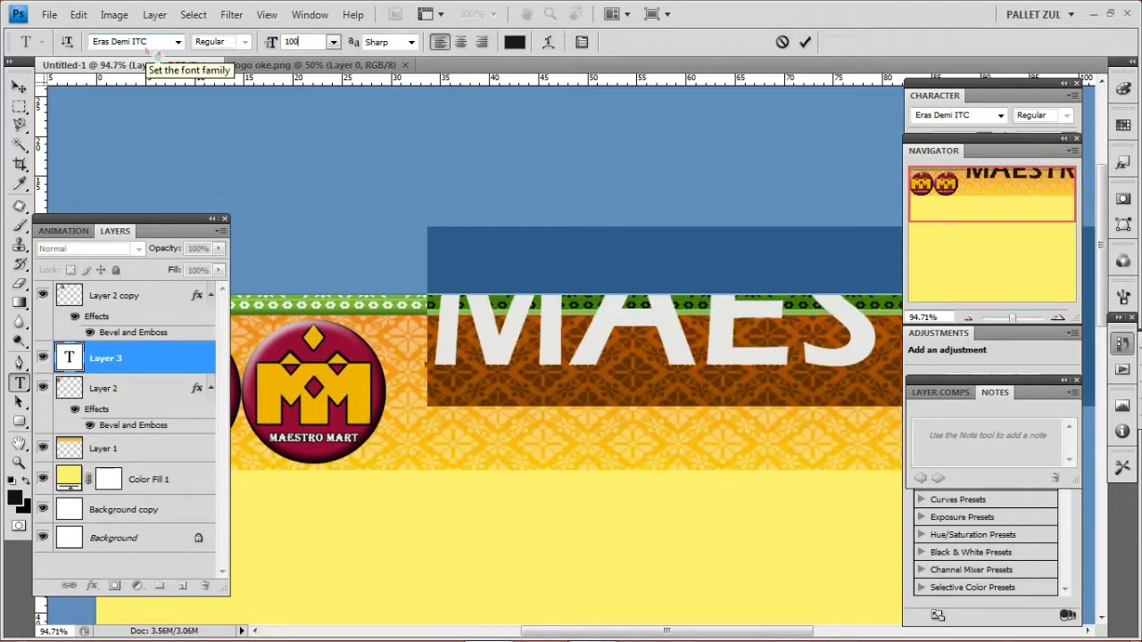
pyautogui.press('BackSpace')
pyautogui.press('BackSpace')
pyautogui.press('BackSpace')
pyautogui.write('60')
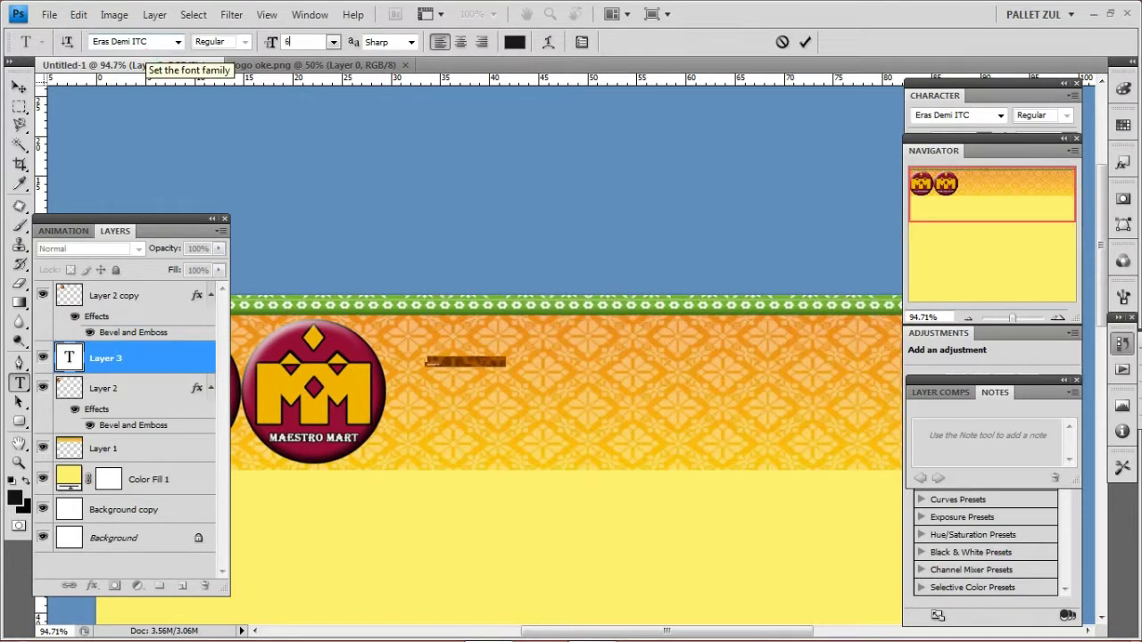
pyautogui.press('BackSpace')
pyautogui.press('BackSpace')
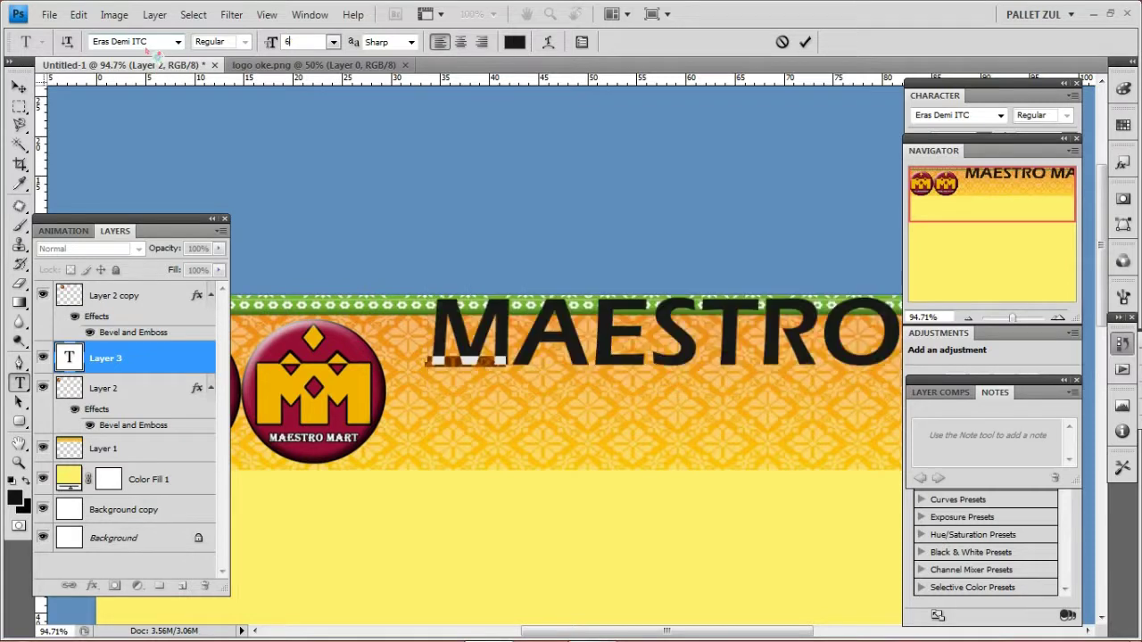
pyautogui.write('55')
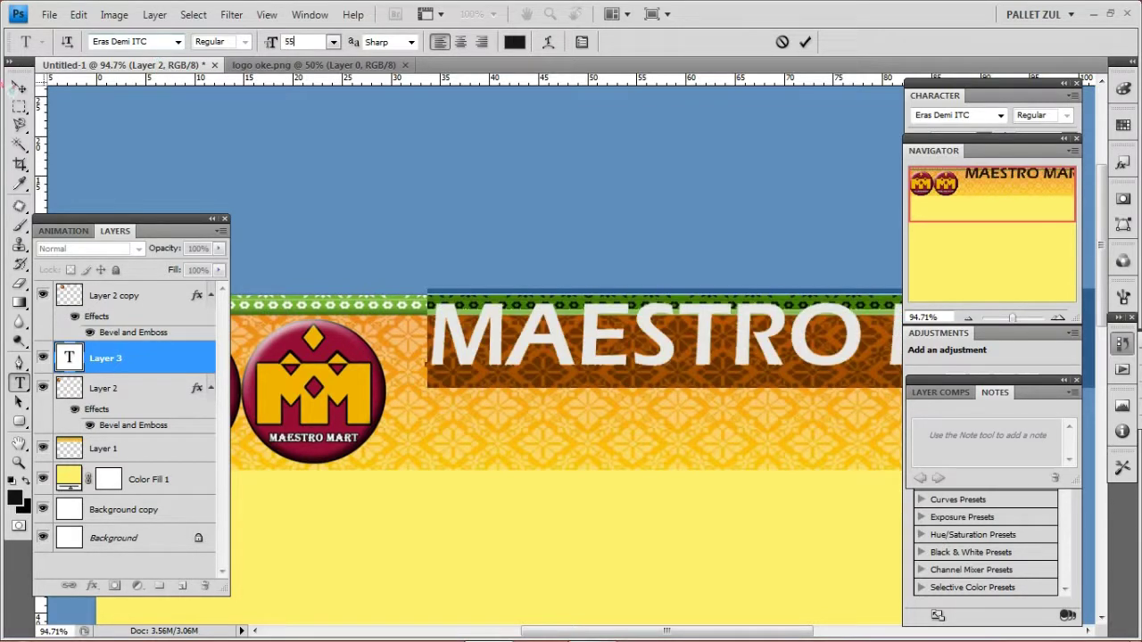
pyautogui.click(18, 86)
pyautogui.moveTo(558, 358); pyautogui.dragTo(528, 394)
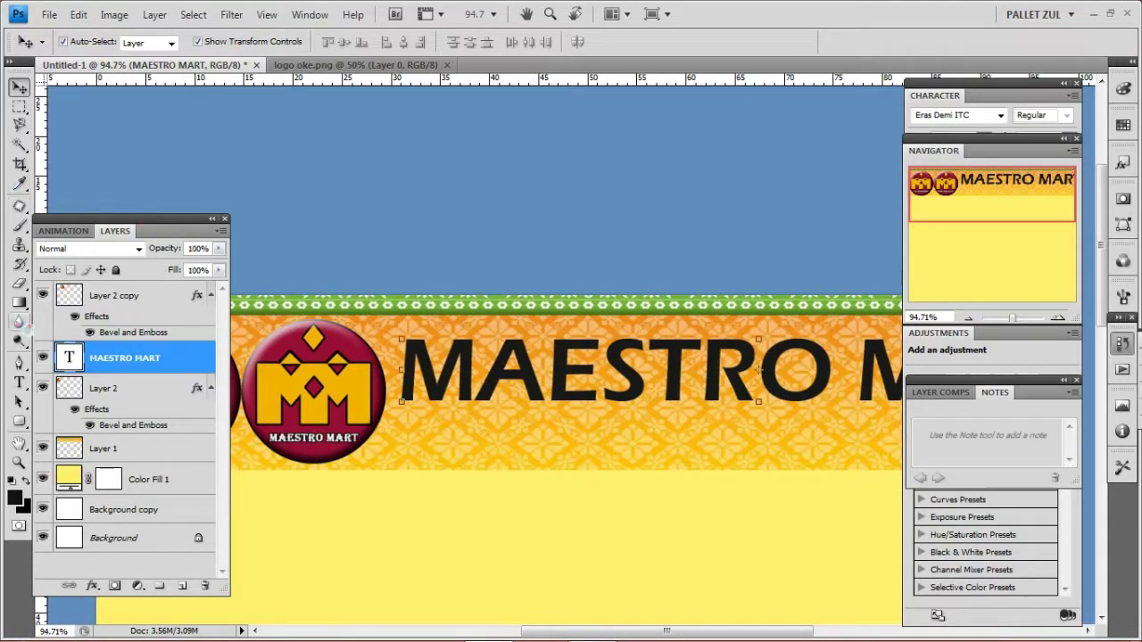
# Step: Set the MAESTRO MART text size to 45 pt and position it just below the green border, beside the second logo
pyautogui.click(18, 382)
pyautogui.click(477, 375)
pyautogui.hotkey('ctrl', 'a')
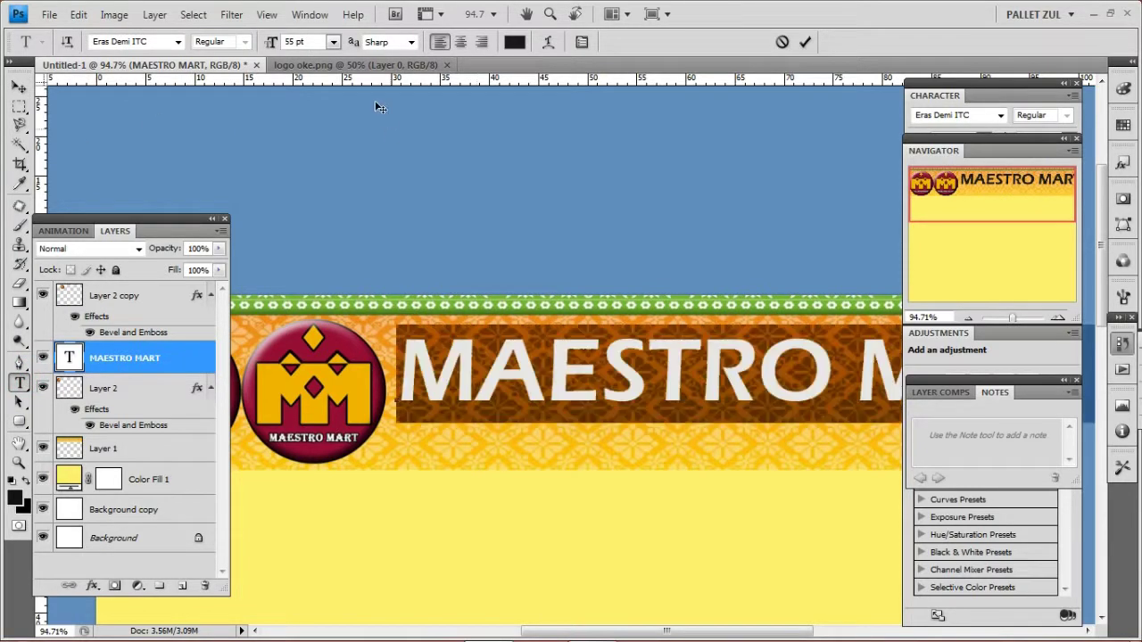
pyautogui.click(292, 39)
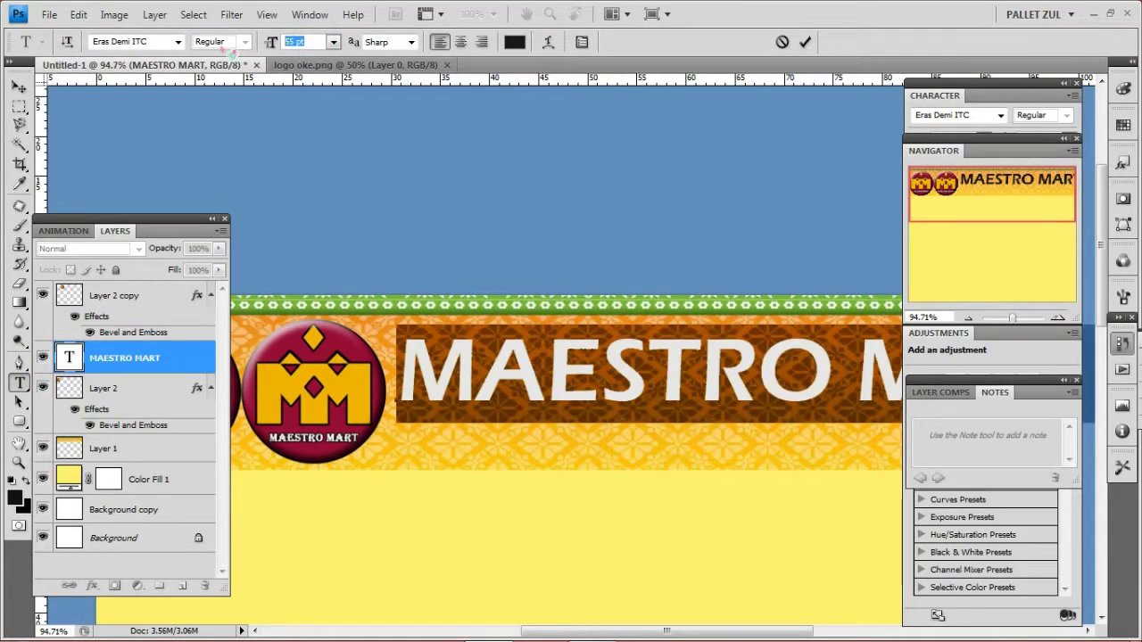
pyautogui.write('40')
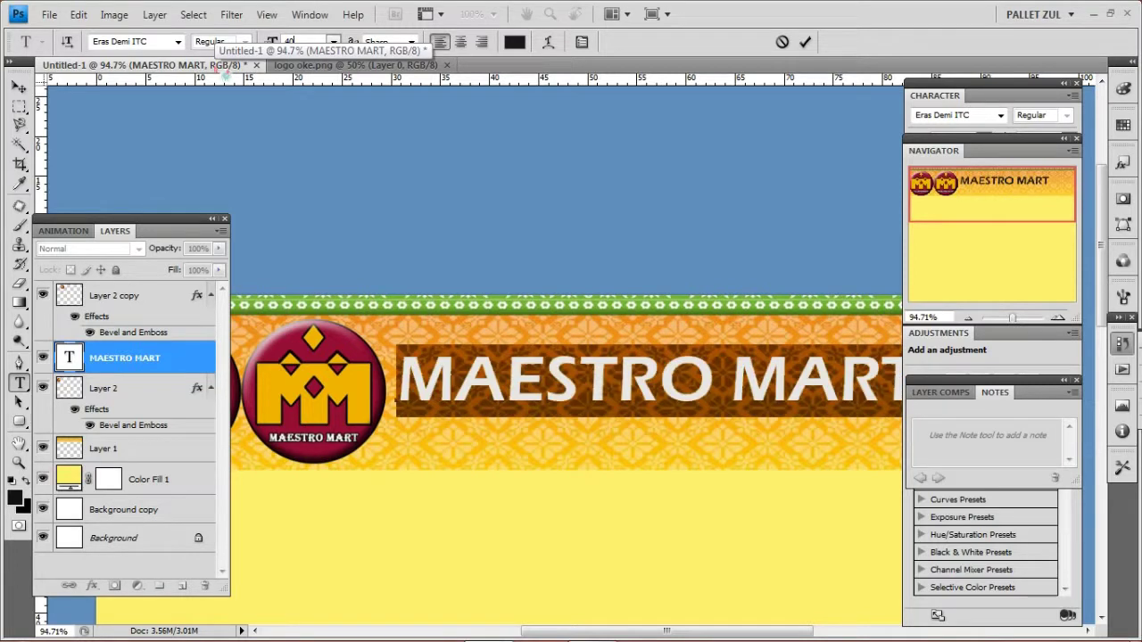
pyautogui.press('BackSpace')
pyautogui.write('5')
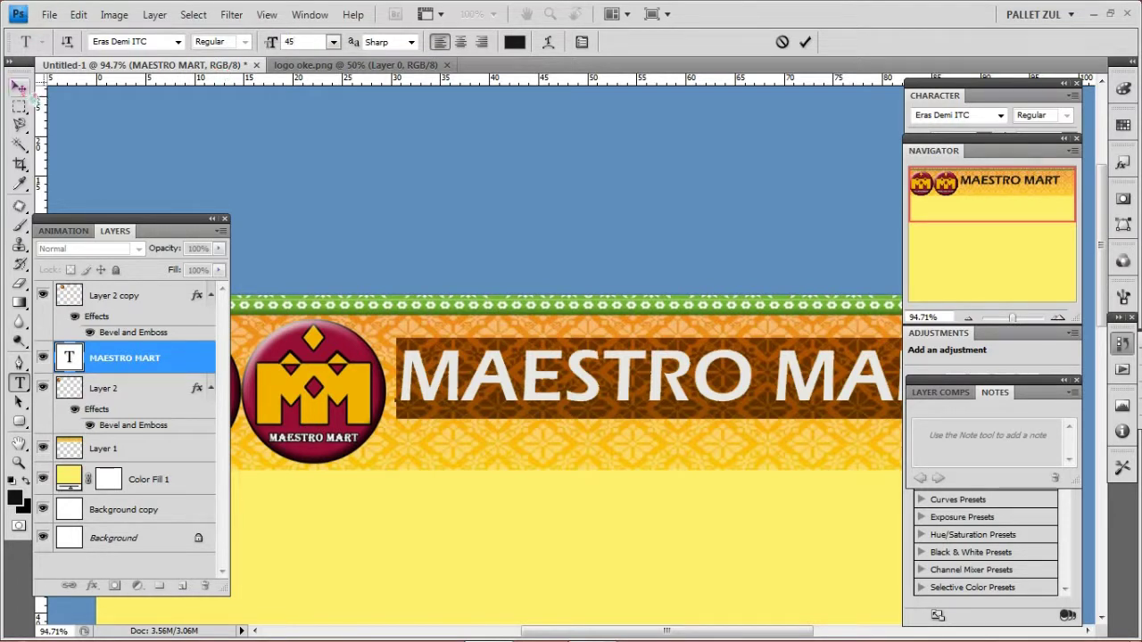
pyautogui.click(19, 86)
pyautogui.moveTo(592, 384); pyautogui.dragTo(613, 368)
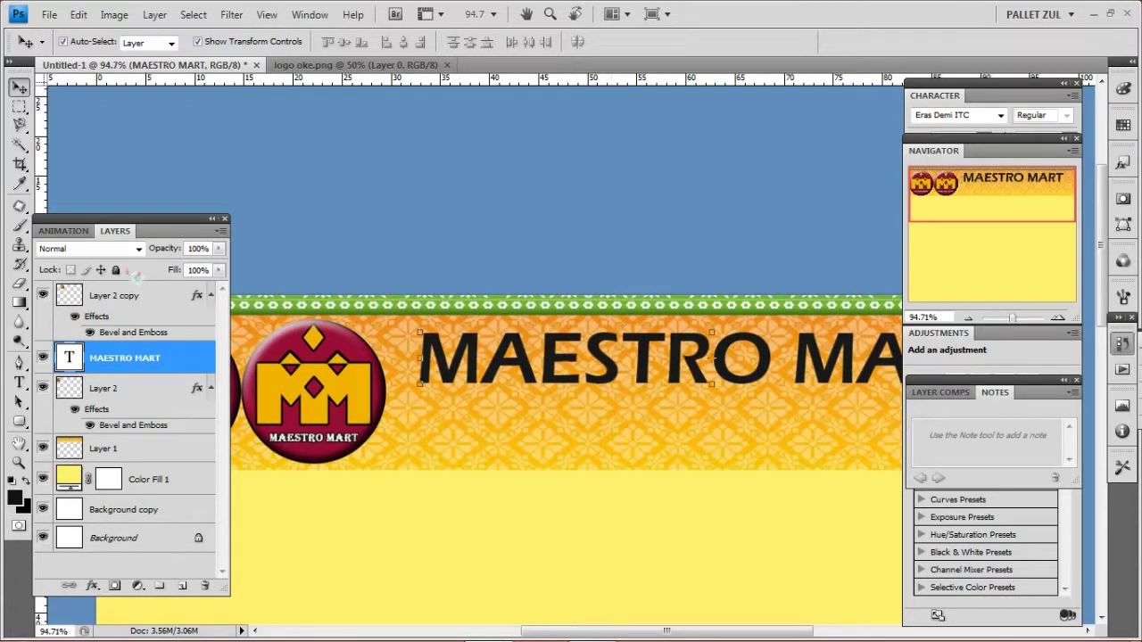
# Step: Apply a dark orange Color Overlay to the MAESTRO MART text layer
pyautogui.rightClick(120, 364)
pyautogui.click(198, 177)
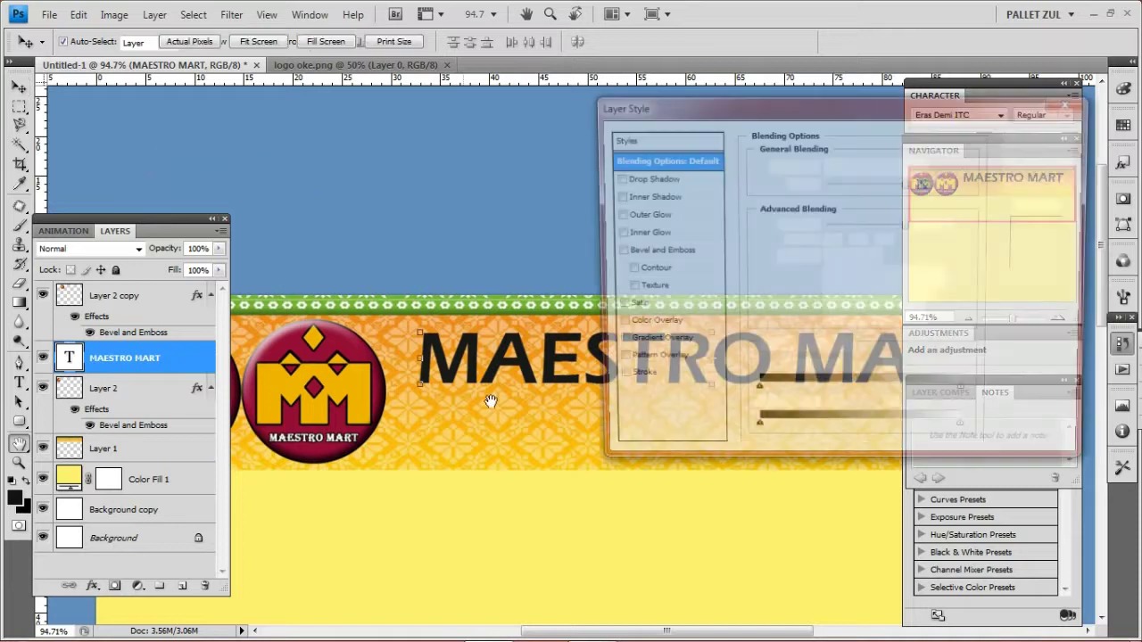
pyautogui.click(648, 325)
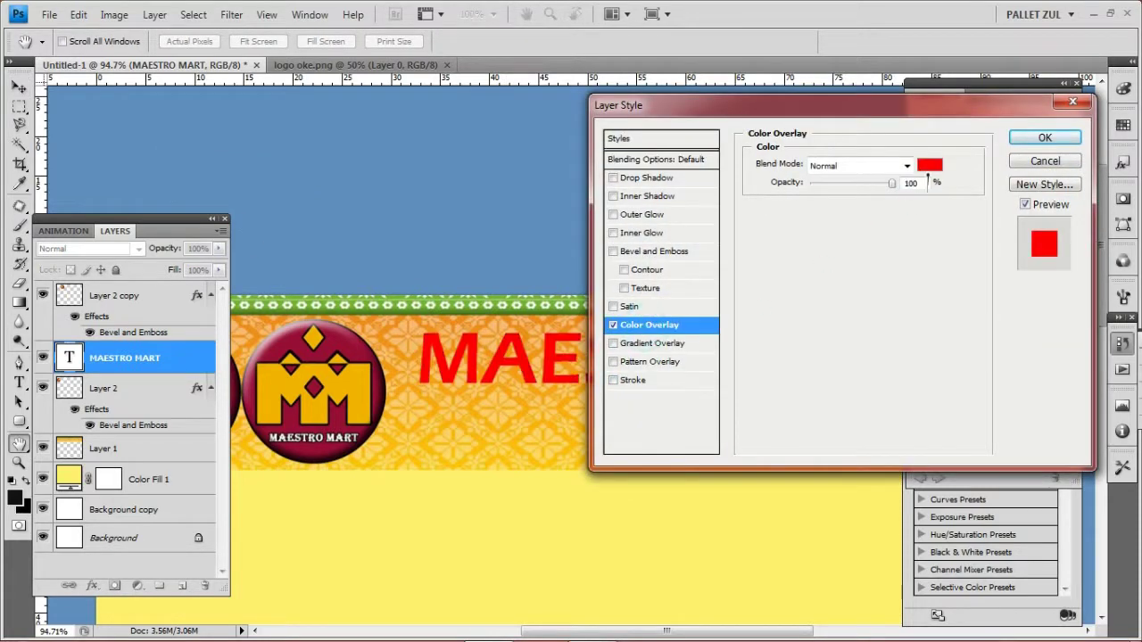
pyautogui.click(928, 164)
pyautogui.moveTo(944, 329); pyautogui.dragTo(943, 332)
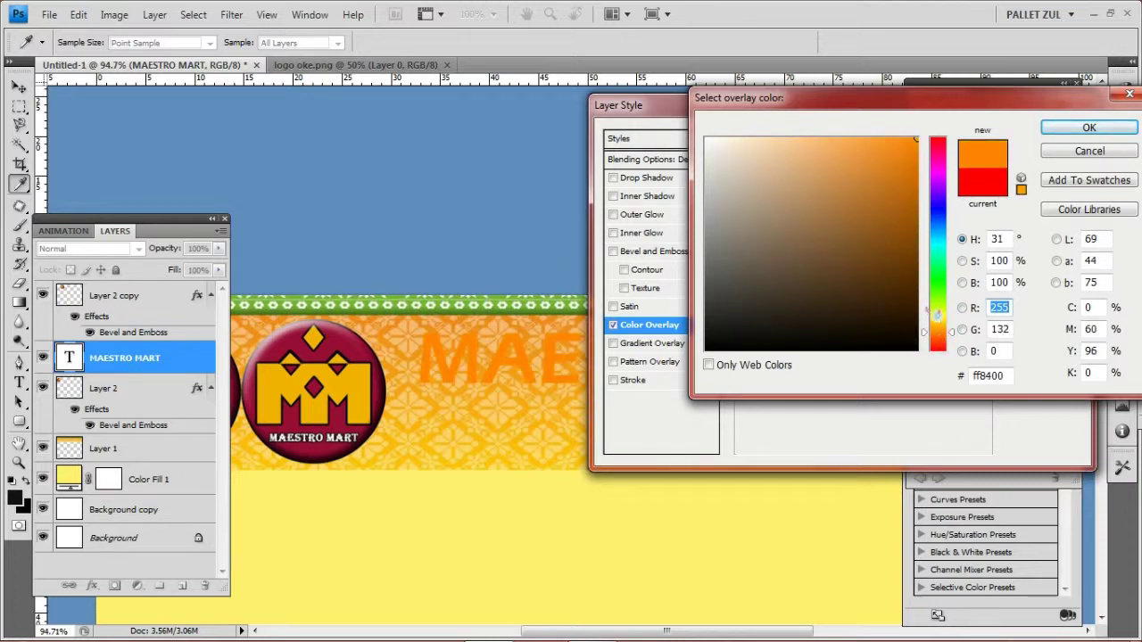
pyautogui.click(913, 169)
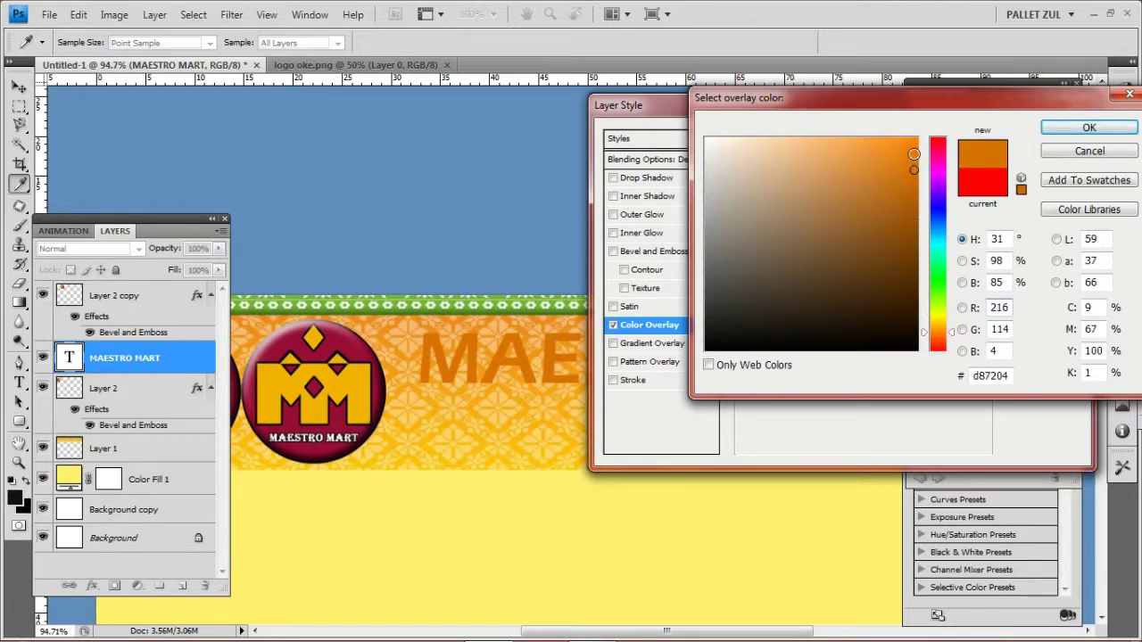
pyautogui.click(906, 156)
pyautogui.click(900, 158)
pyautogui.click(906, 168)
pyautogui.click(1053, 134)
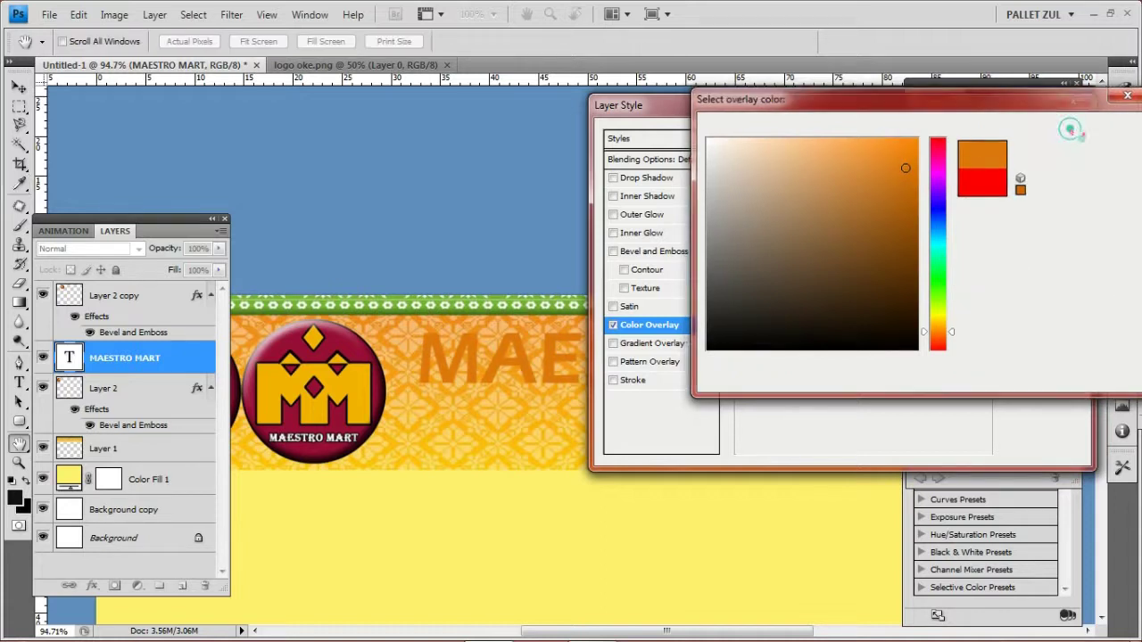
# Step: Add a white (ffffff) outside Stroke to the MAESTRO MART text and apply the layer style
pyautogui.click(669, 384)
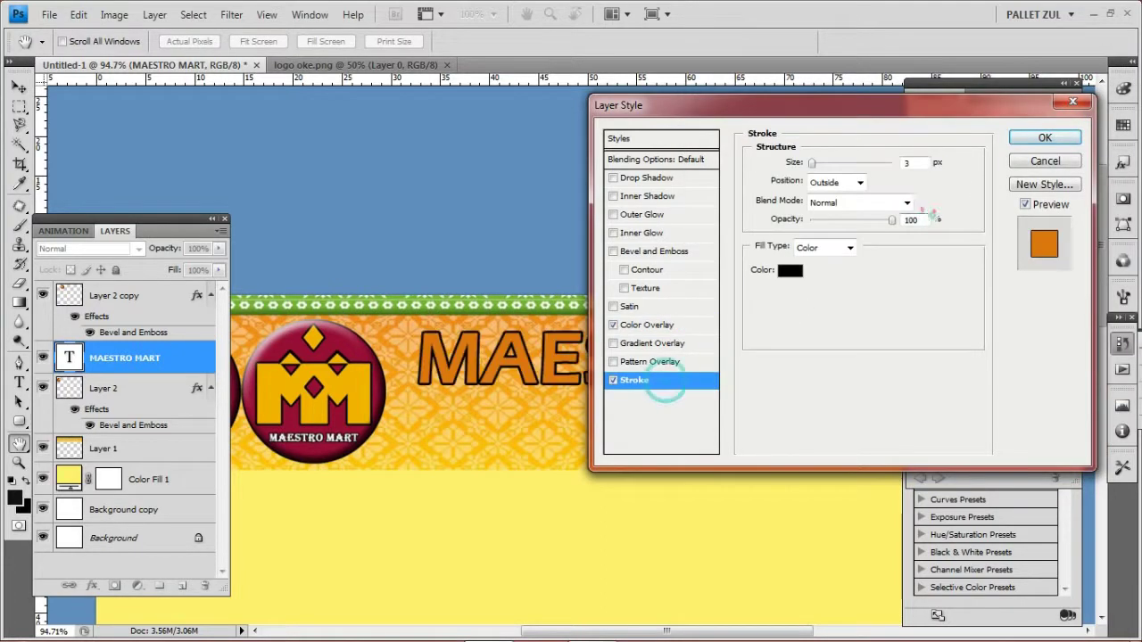
pyautogui.click(781, 271)
pyautogui.moveTo(733, 154); pyautogui.dragTo(706, 139)
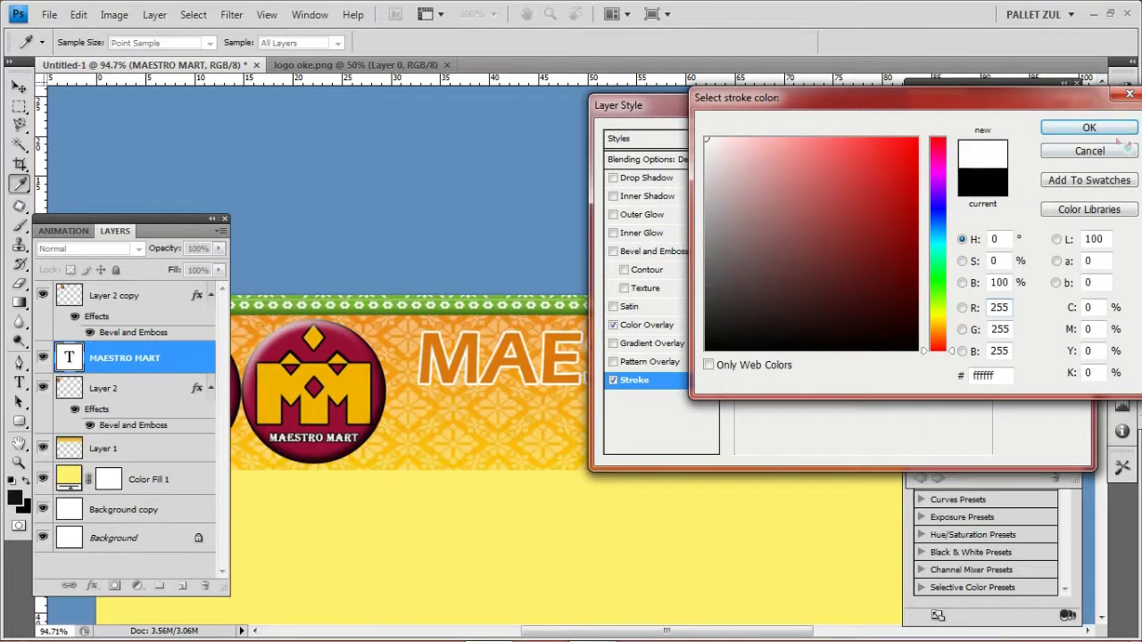
pyautogui.click(1094, 127)
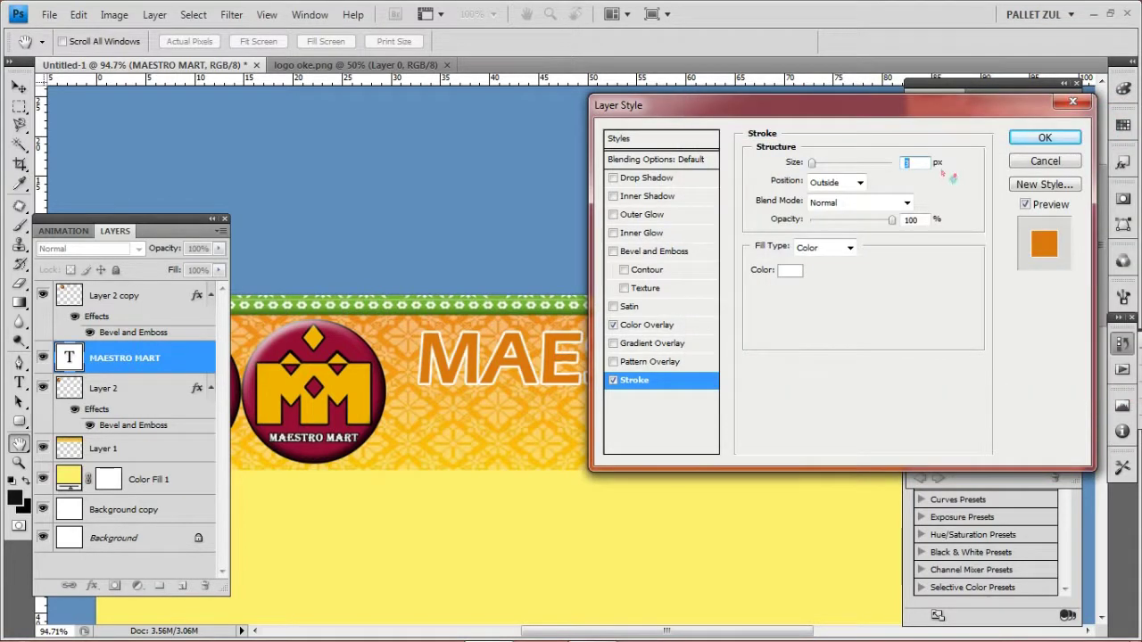
pyautogui.click(1044, 137)
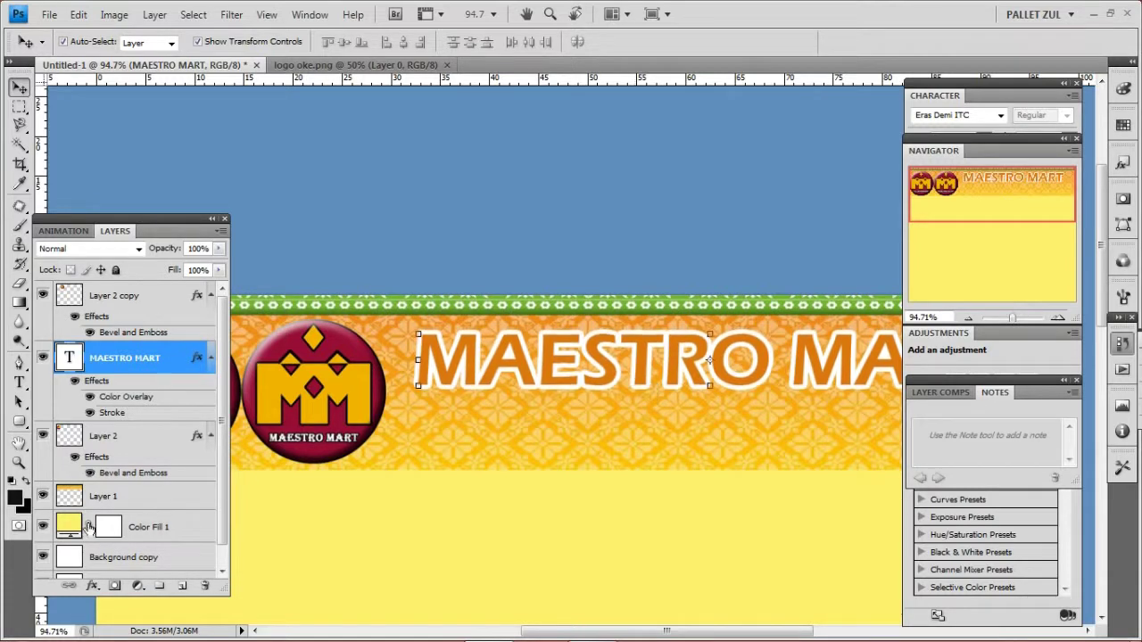
# Step: Add a separate text line CASH & CREDIT beneath MAESTRO MART in the orange band
pyautogui.click(20, 382)
pyautogui.moveTo(766, 435); pyautogui.dragTo(648, 458)
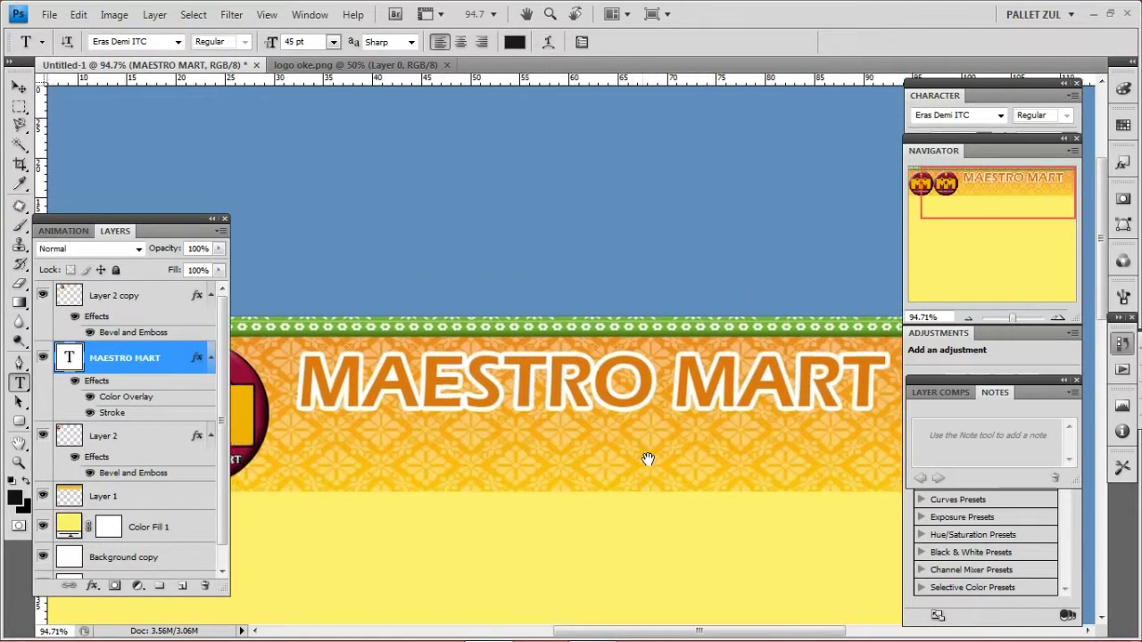
pyautogui.click(581, 447)
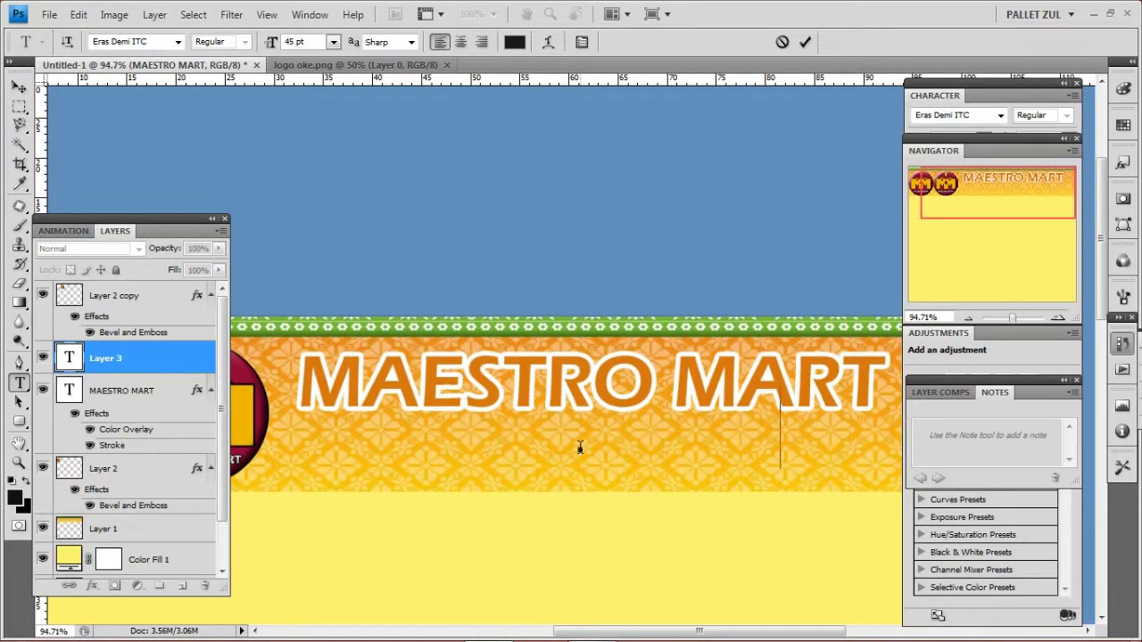
pyautogui.write('CASH & CREDIT')
# Step: Set the CASH & CREDIT text to Footlight MT Light at 23 pt and centre it beneath MAESTRO MART
pyautogui.hotkey('ctrl', 'a')
pyautogui.click(178, 41)
pyautogui.click(234, 284)
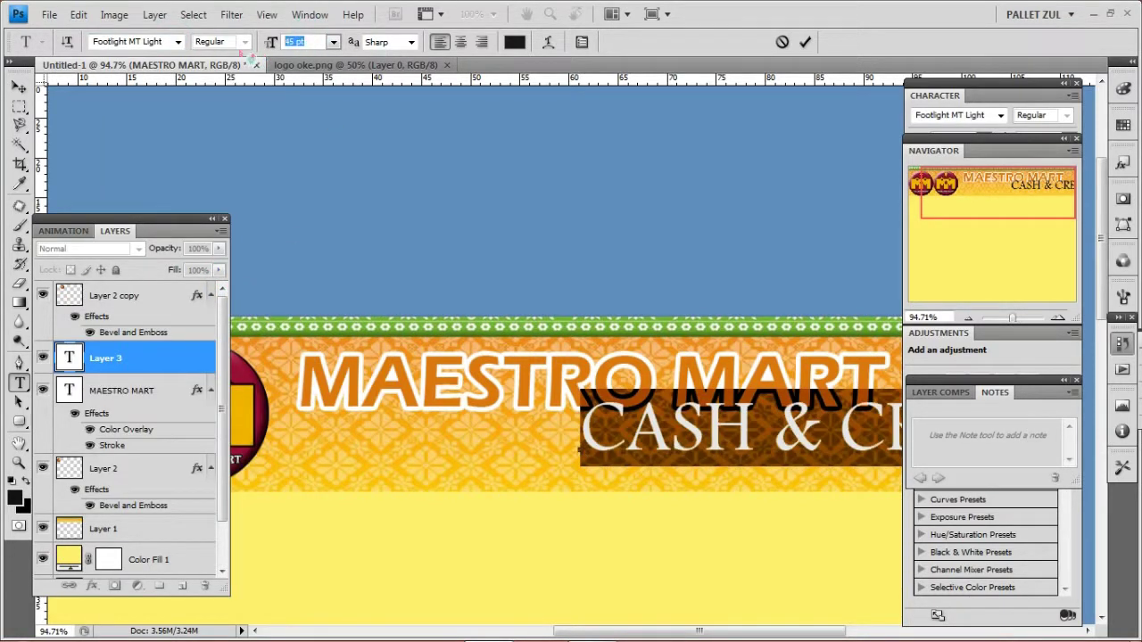
pyautogui.write('20')
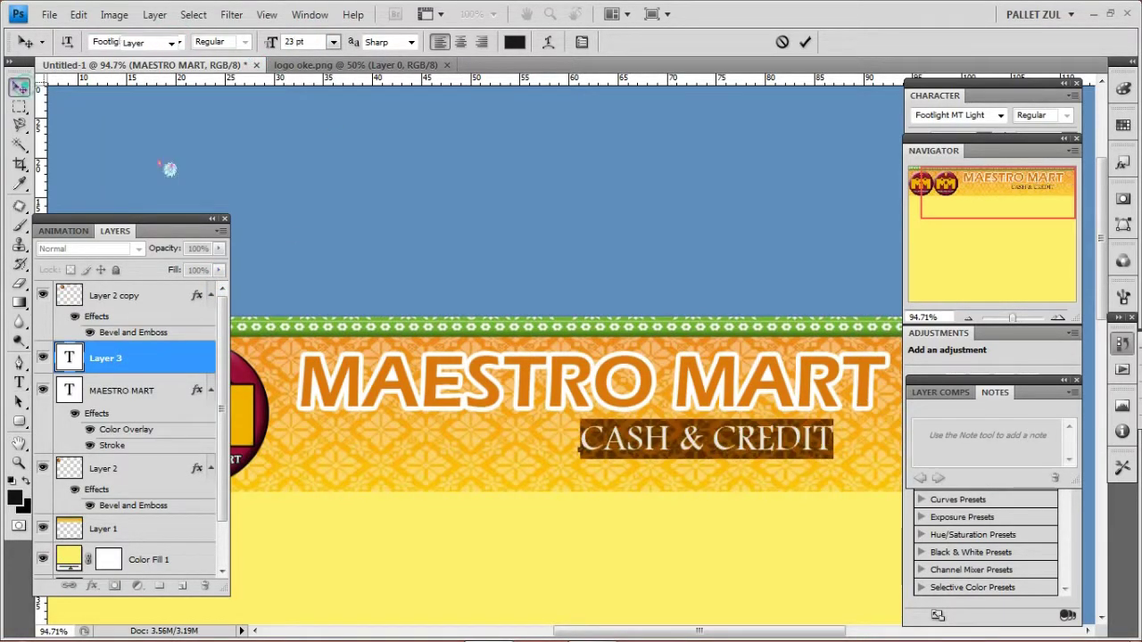
pyautogui.click(17, 87)
pyautogui.moveTo(725, 439); pyautogui.dragTo(701, 462)
# Step: Duplicate the CASH & CREDIT text layer for a second line directly below it
pyautogui.rightClick(123, 359)
pyautogui.click(182, 204)
pyautogui.click(736, 183)
# Step: Replace the lower copy's text with ELECTRONIK & FURNITURE and centre that line beneath CASH & CREDIT
pyautogui.click(20, 383)
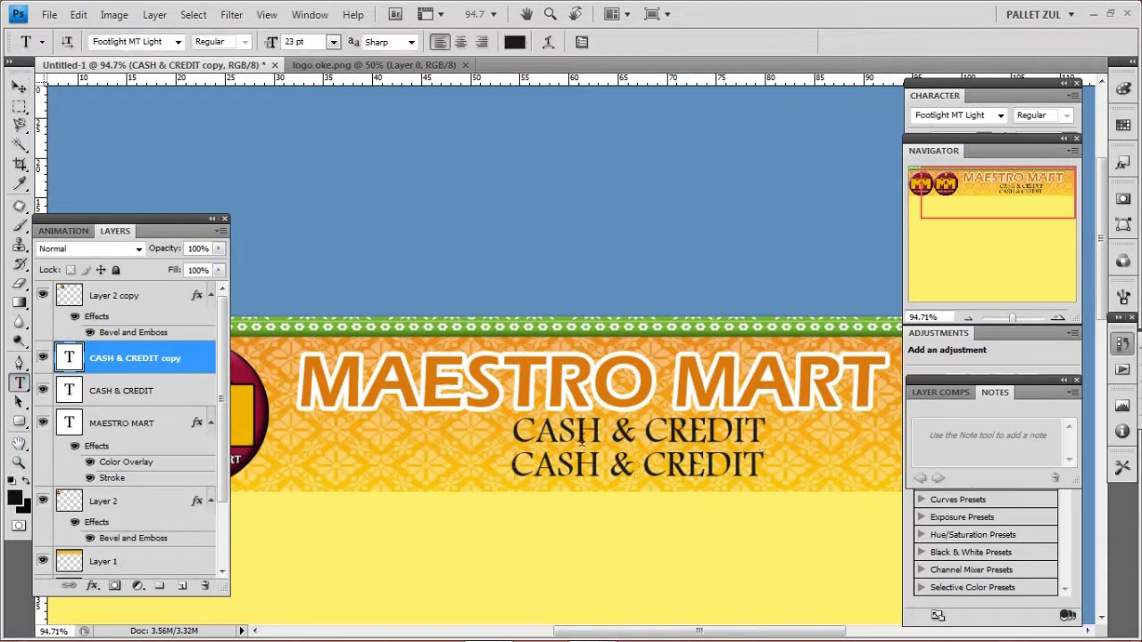
pyautogui.tripleClick(582, 465)
pyautogui.click(584, 463)
pyautogui.hotkey('ctrl', 'a')
pyautogui.write('ELECTRONIK')
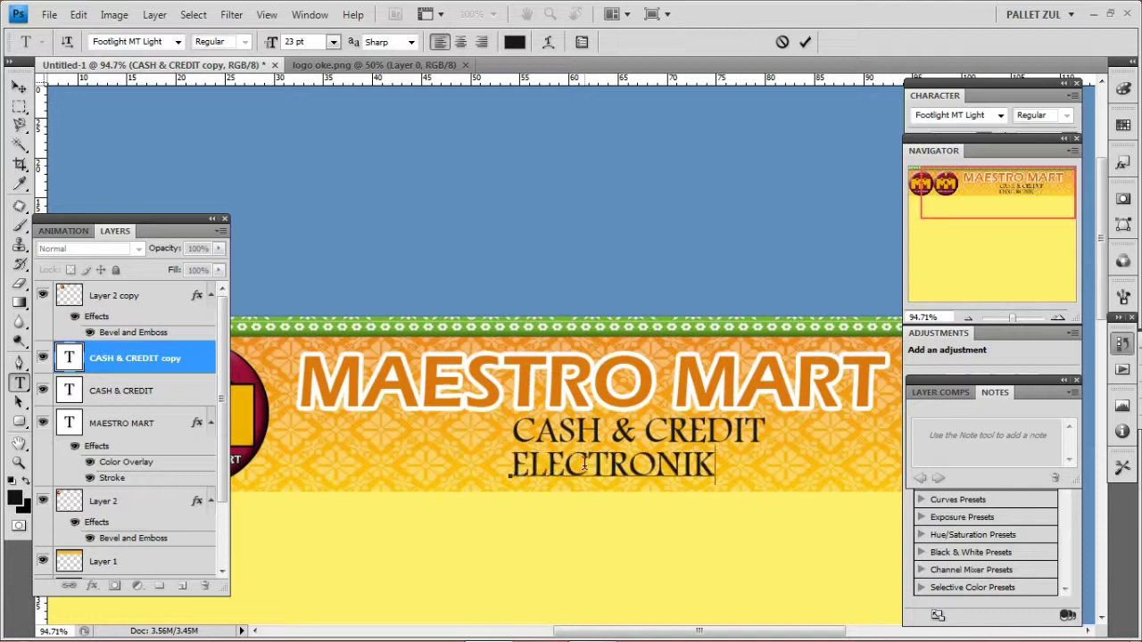
pyautogui.write(' & FURNITURE')
pyautogui.hotkey('ctrl', 'Return')
pyautogui.press('v')
pyautogui.moveTo(651, 479); pyautogui.dragTo(583, 470)
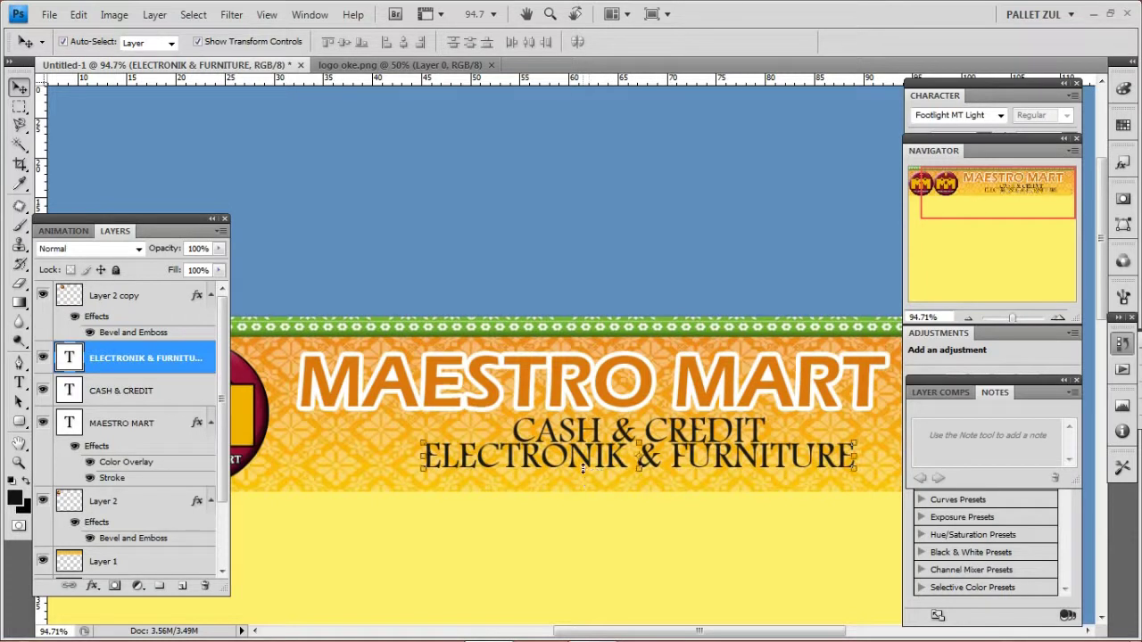
# Step: Nudge the ELECTRONIK & FURNITURE line down until it sits clear of CASH & CREDIT
pyautogui.press('Down')
pyautogui.press('Down')
pyautogui.press('Down')
pyautogui.press('Down')
pyautogui.press('Down')
pyautogui.press('Down')
pyautogui.press('Down')
pyautogui.press('Down')
pyautogui.press('Down')
pyautogui.press('Down')
pyautogui.press('Down')
pyautogui.press('Down')
pyautogui.press('Down')
pyautogui.press('Down')
pyautogui.press('Down')
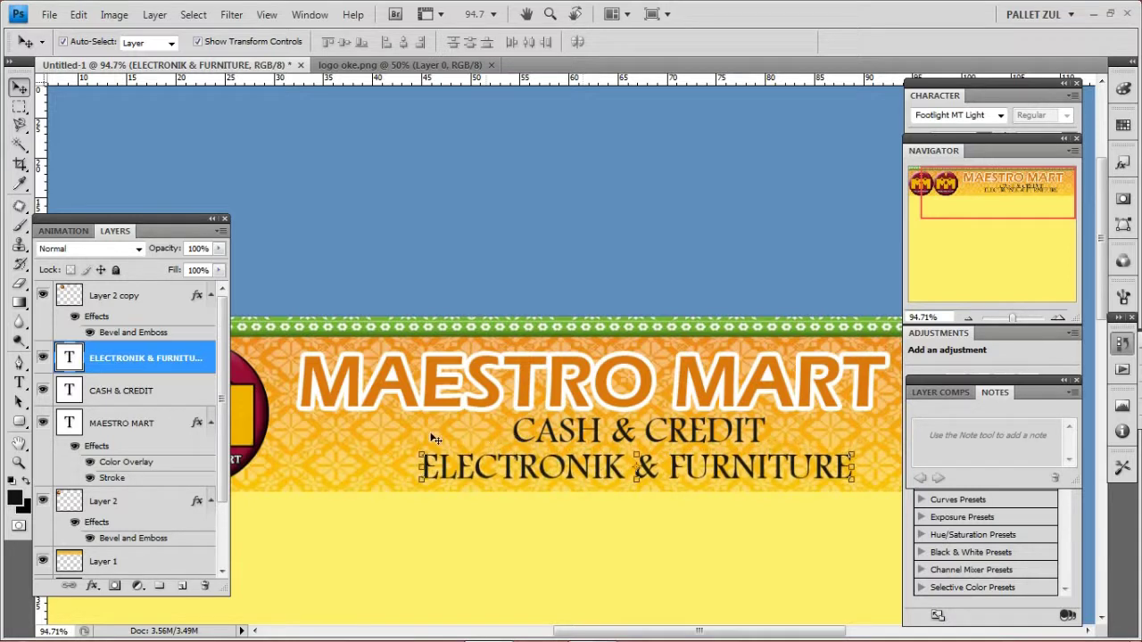
# Step: Add a drop shadow with a size of 38 px to the patterned header band on Layer 1
pyautogui.click(21, 105)
pyautogui.click(20, 87)
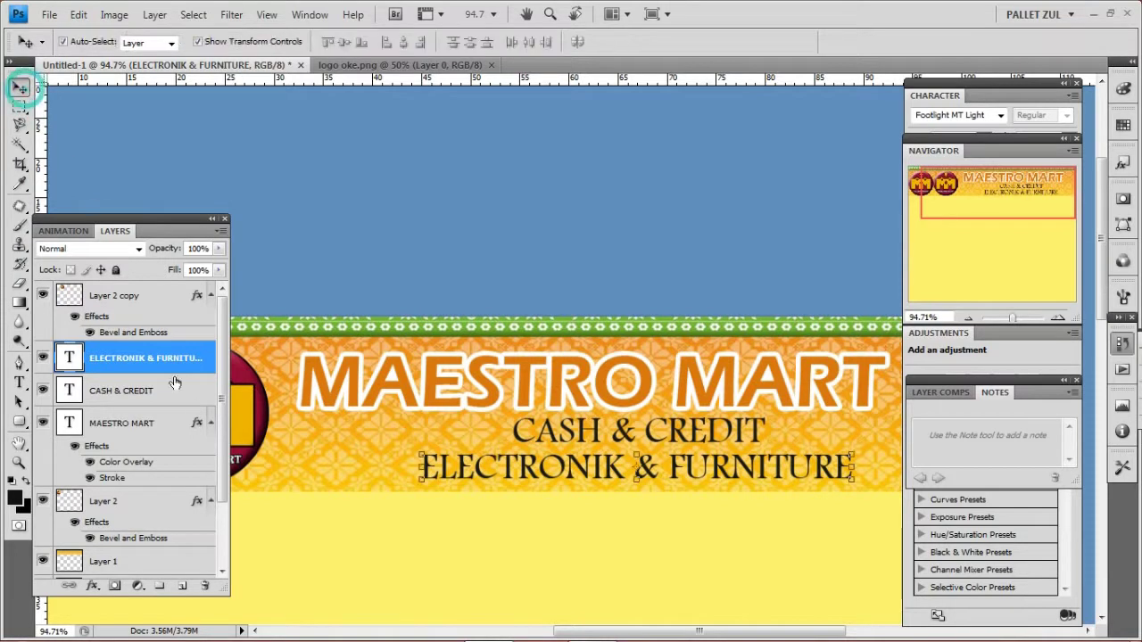
pyautogui.click(332, 471)
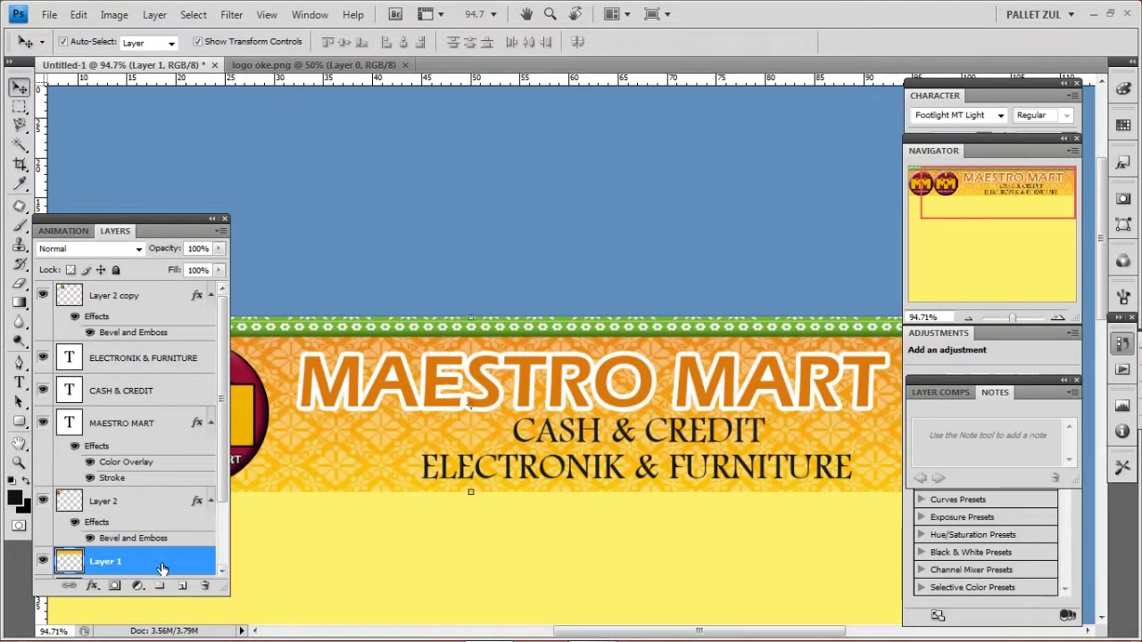
pyautogui.rightClick(162, 570)
pyautogui.click(223, 180)
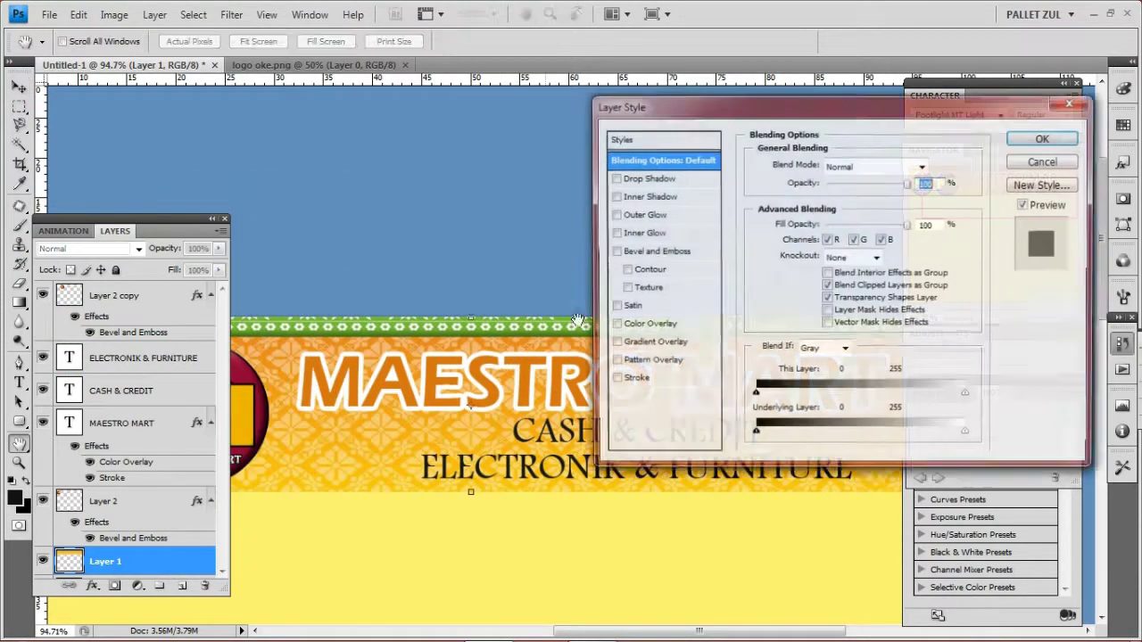
pyautogui.click(676, 179)
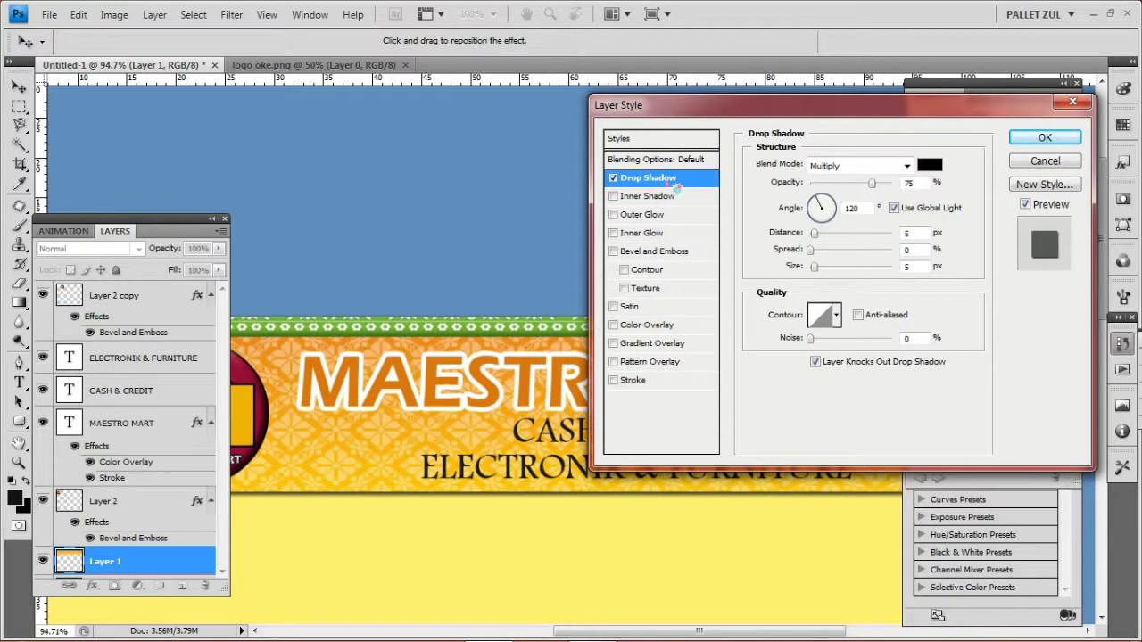
pyautogui.moveTo(815, 266); pyautogui.dragTo(830, 266)
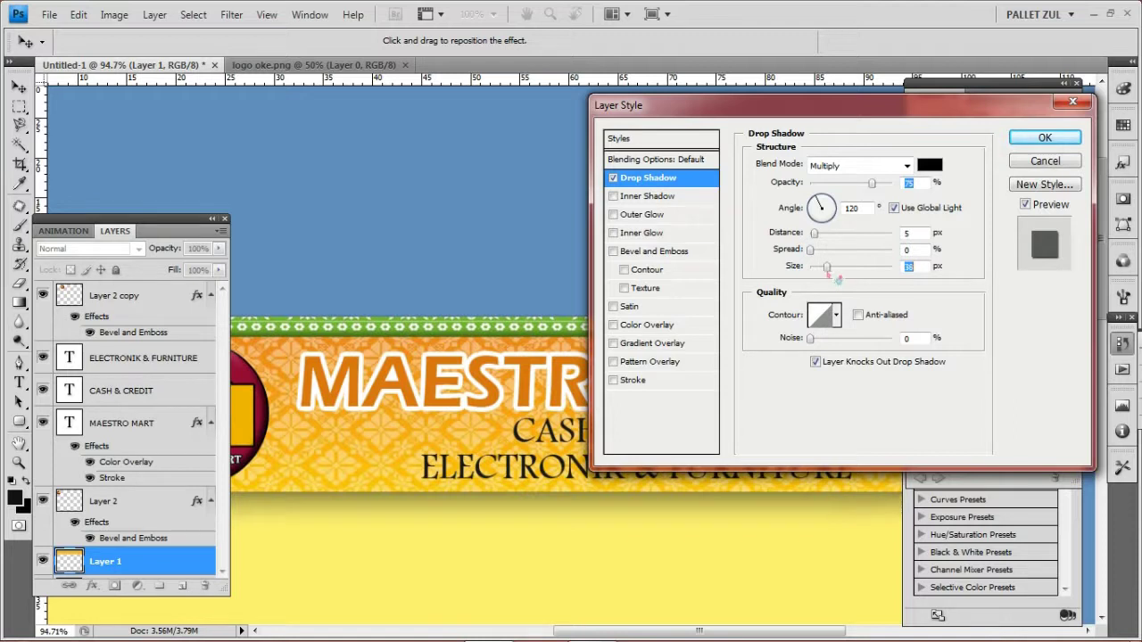
pyautogui.click(1045, 137)
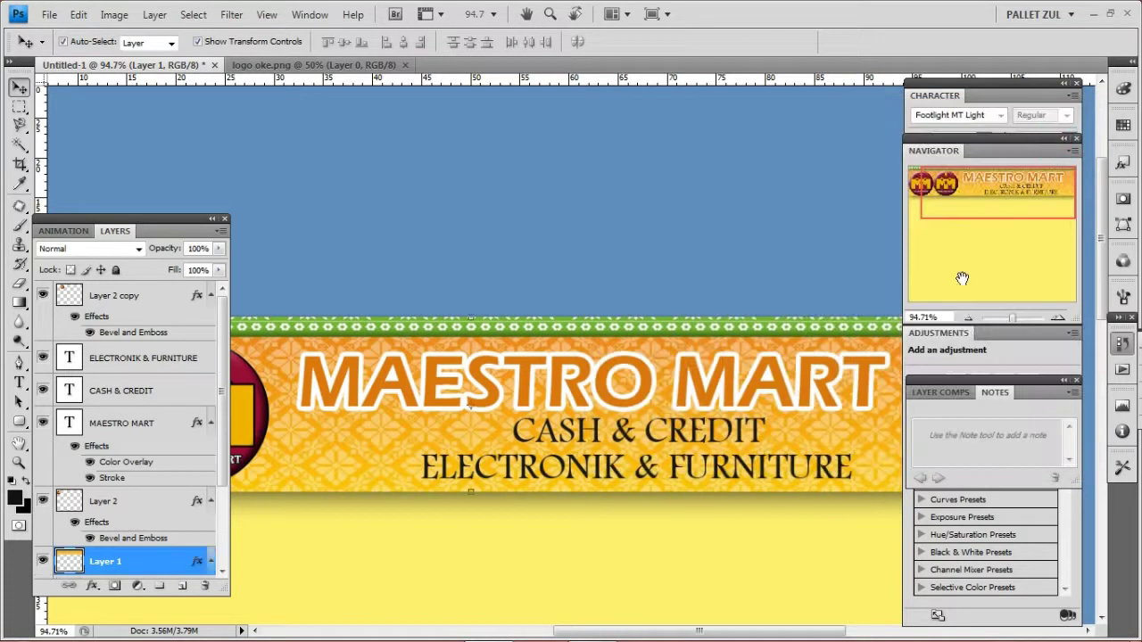
# Step: Nudge the CASH & CREDIT line slightly left beneath MAESTRO MART
pyautogui.click(969, 318)
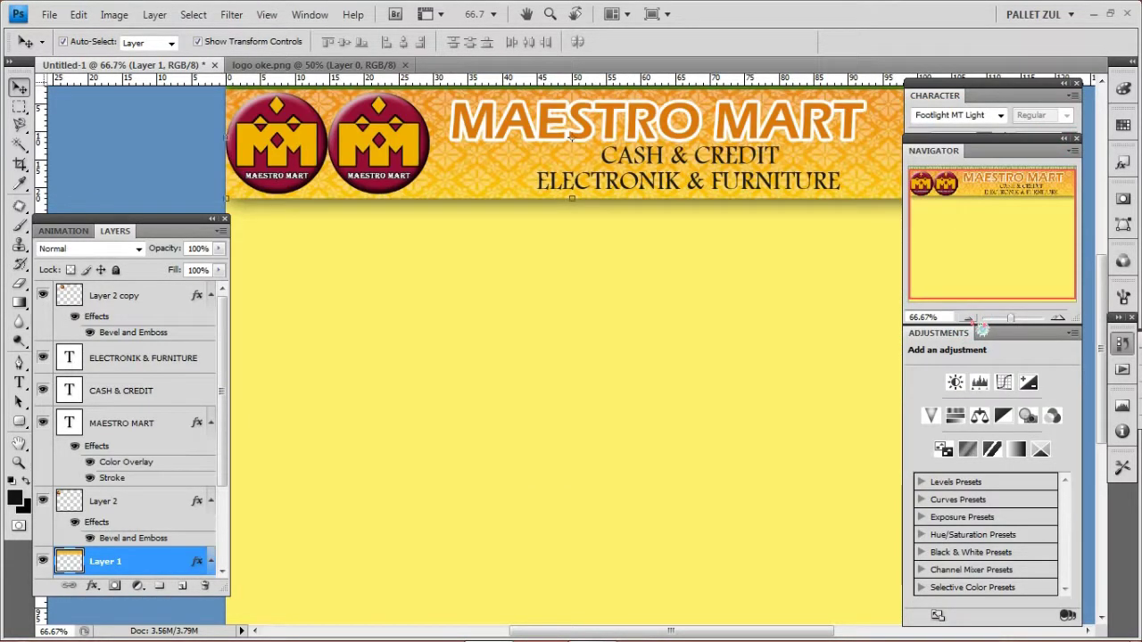
pyautogui.click(969, 319)
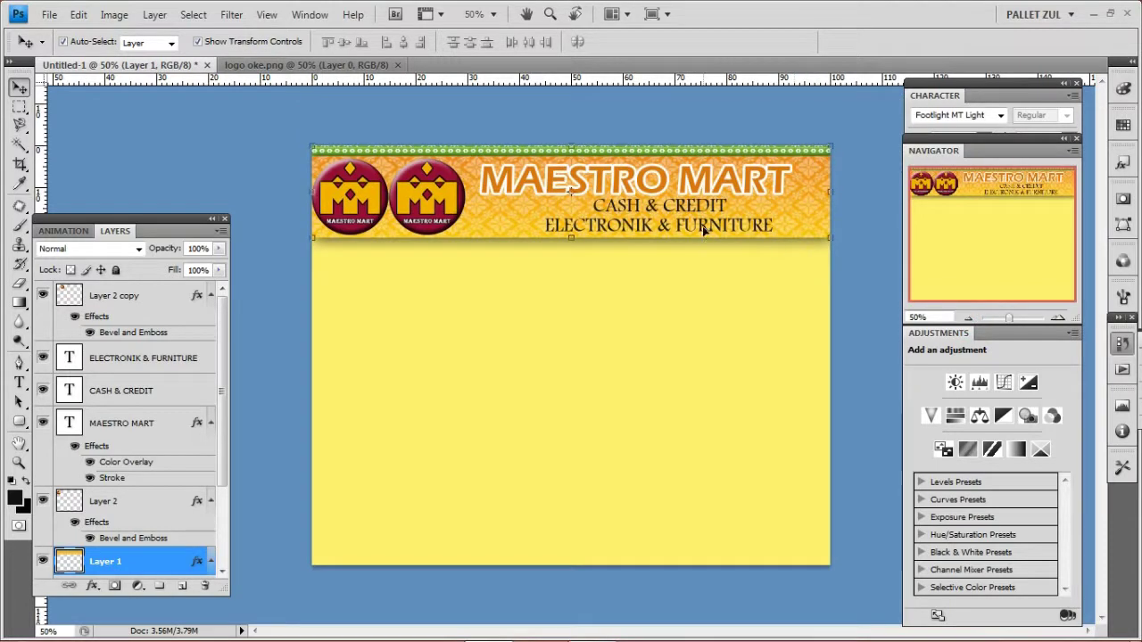
pyautogui.click(694, 206)
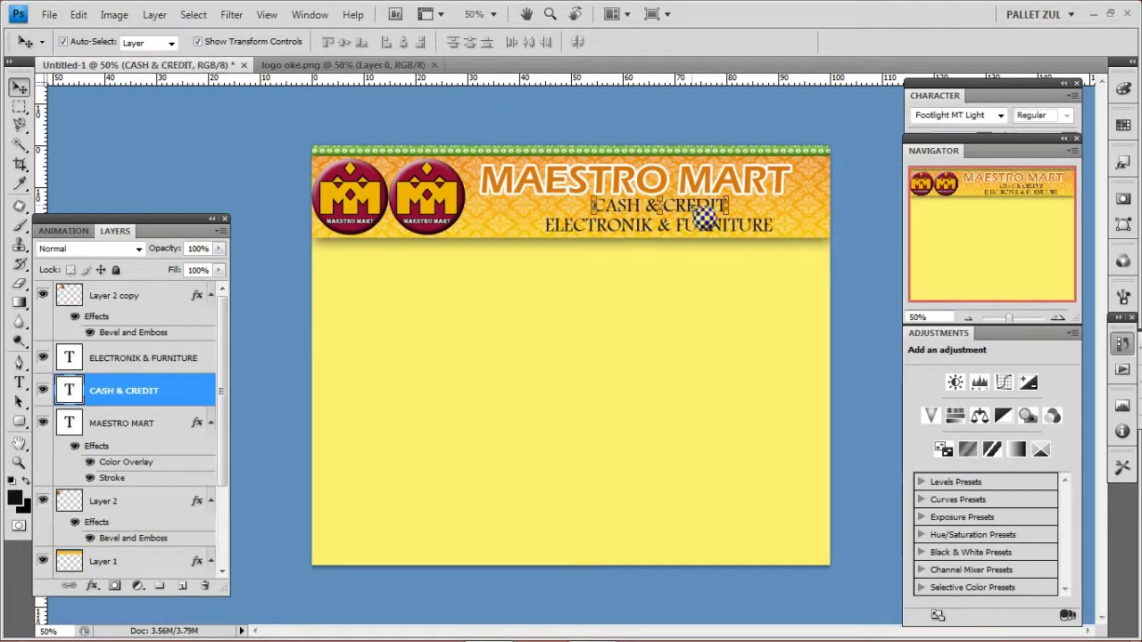
pyautogui.press('Left')
pyautogui.press('Left')
pyautogui.press('Left')
pyautogui.press('Left')
pyautogui.press('Left')
pyautogui.press('Left')
pyautogui.press('Left')
pyautogui.press('Left')
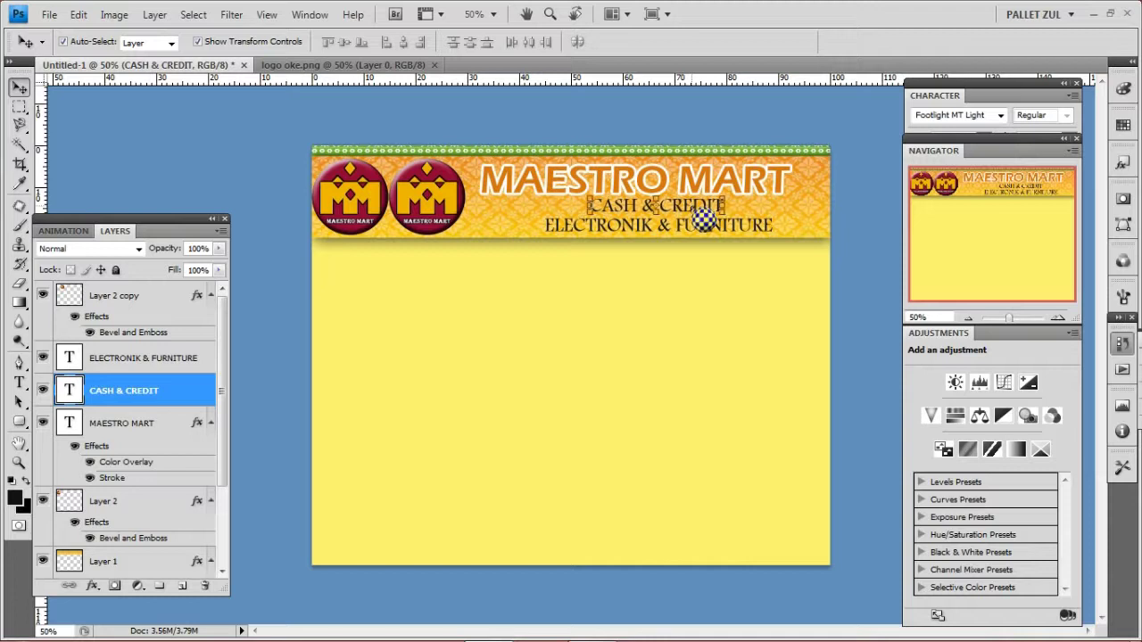
pyautogui.press('Left')
pyautogui.press('Left')
pyautogui.press('Left')
pyautogui.press('Left')
pyautogui.press('Left')
pyautogui.press('Left')
pyautogui.press('Left')
pyautogui.press('Left')
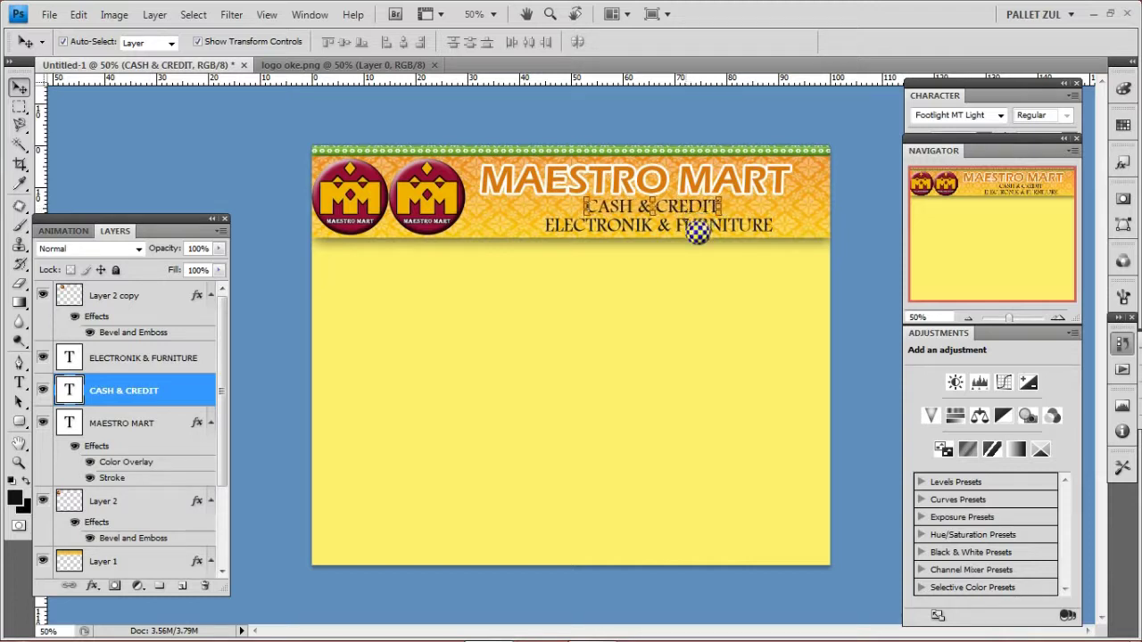
# Step: Shift the ELECTRONIK & FURNITURE line slightly left and down to align it under CASH & CREDIT
pyautogui.click(766, 231)
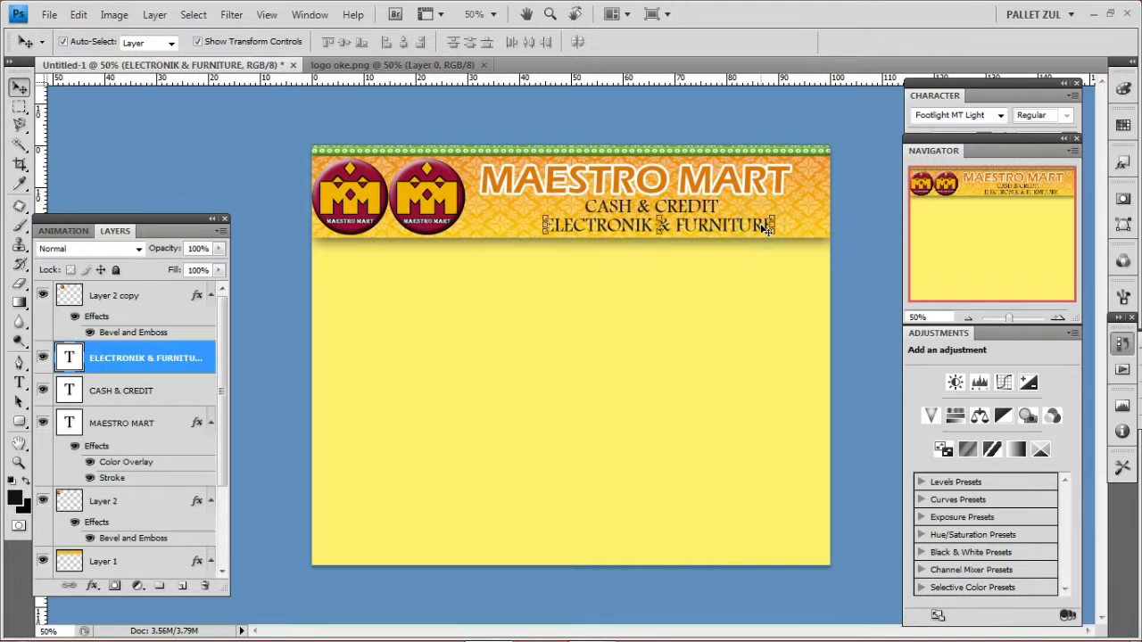
pyautogui.press('Left')
pyautogui.press('Left')
pyautogui.press('Down')
pyautogui.press('Down')
pyautogui.press('Down')
pyautogui.press('Down')
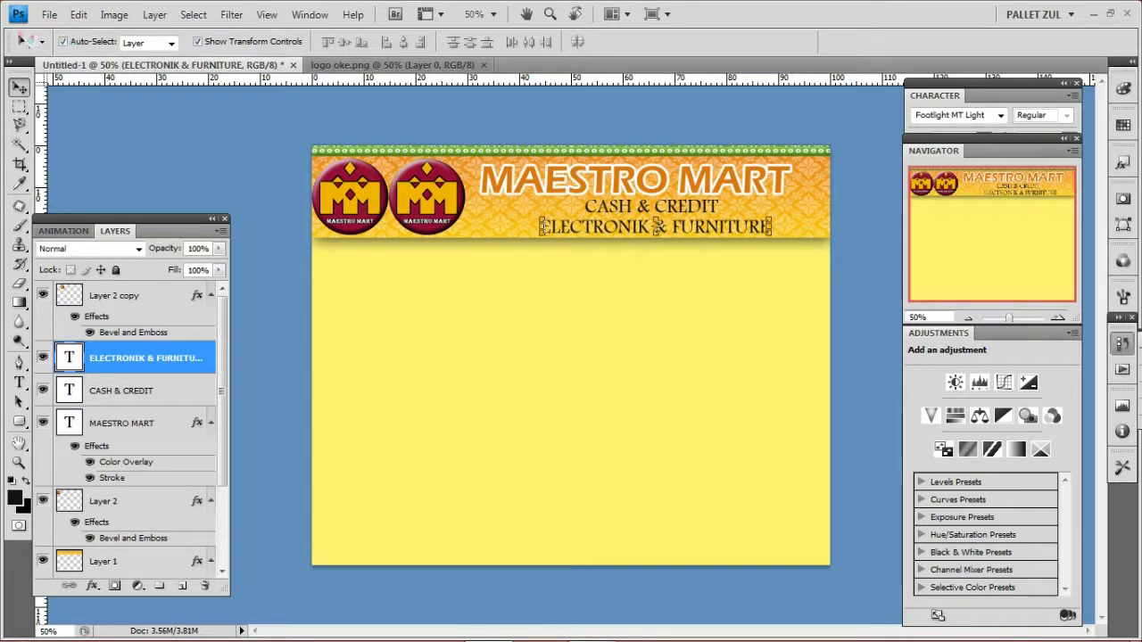
# Step: Open the image background triangle segitiga keren1.jpg and bring its coloured stripes into the Untitled-1 banner as a new layer
pyautogui.click(46, 17)
pyautogui.click(55, 48)
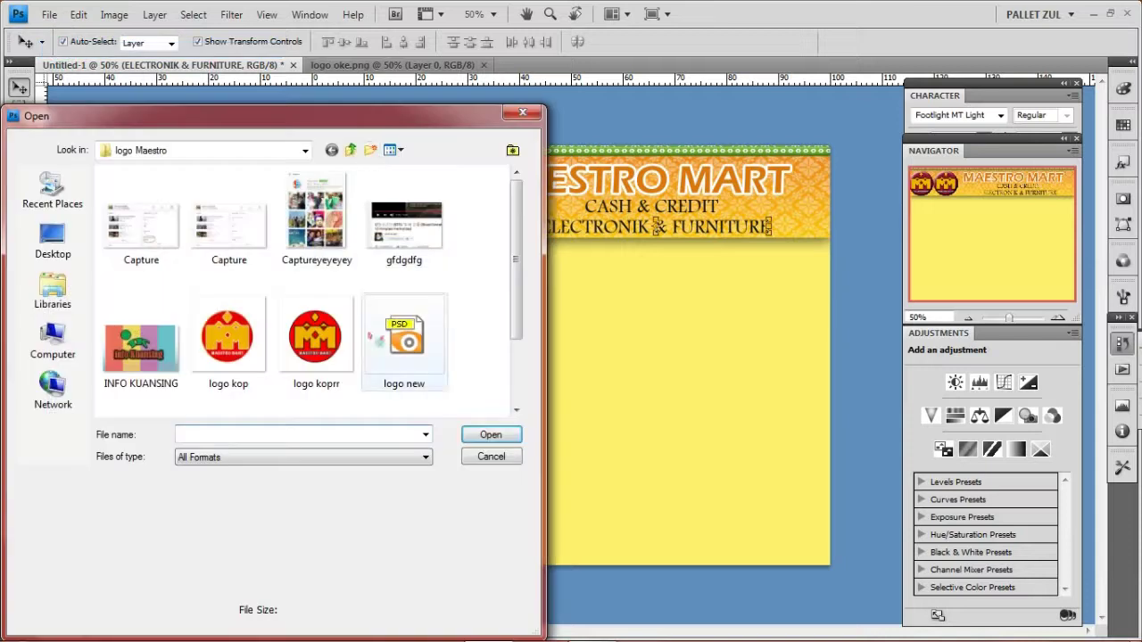
pyautogui.scroll(-5, 303, 294)
pyautogui.doubleClick(227, 267)
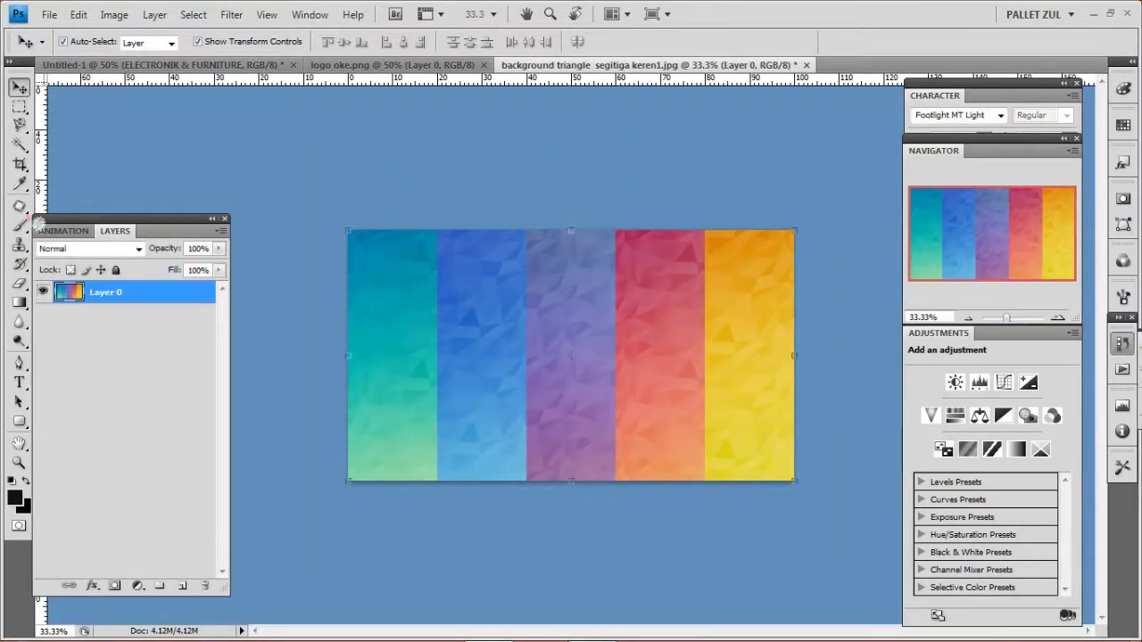
pyautogui.moveTo(452, 297); pyautogui.dragTo(438, 346)
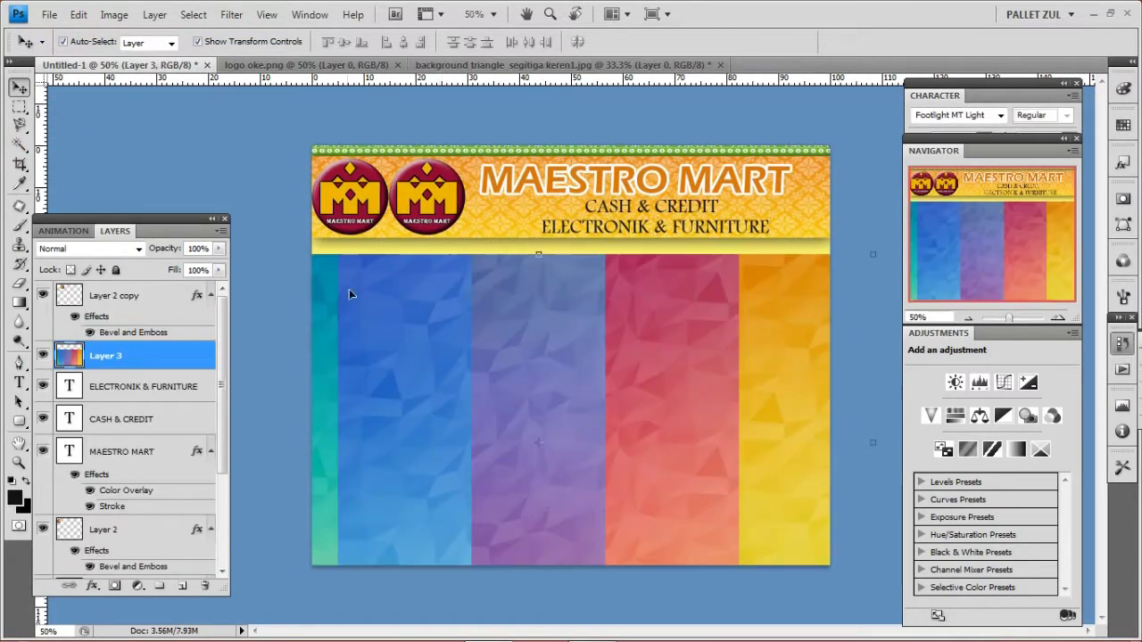
# Step: Scale the striped image down to the banner's full width and position it directly beneath the header band
pyautogui.click(968, 317)
pyautogui.moveTo(721, 493); pyautogui.dragTo(655, 413)
pyautogui.press('Return')
pyautogui.moveTo(592, 378); pyautogui.dragTo(643, 378)
pyautogui.moveTo(696, 437); pyautogui.dragTo(705, 443)
pyautogui.press('Return')
pyautogui.moveTo(642, 390); pyautogui.dragTo(631, 396)
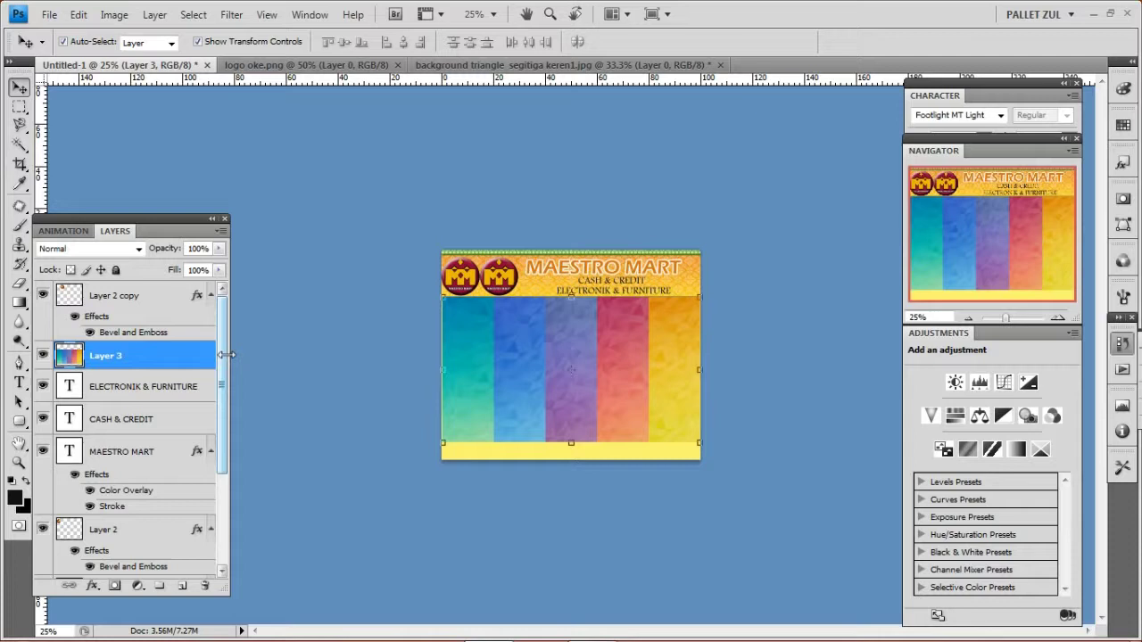
# Step: Reorder the striped image layer so it lies below the header band's Layer 1 and above Color Fill 1
pyautogui.hotkey('ctrl', '[')
pyautogui.hotkey('ctrl', '[')
pyautogui.hotkey('ctrl', '[')
pyautogui.hotkey('ctrl', '[')
pyautogui.hotkey('ctrl', '[')
pyautogui.hotkey('ctrl', '[')
pyautogui.hotkey('ctrl', '[')
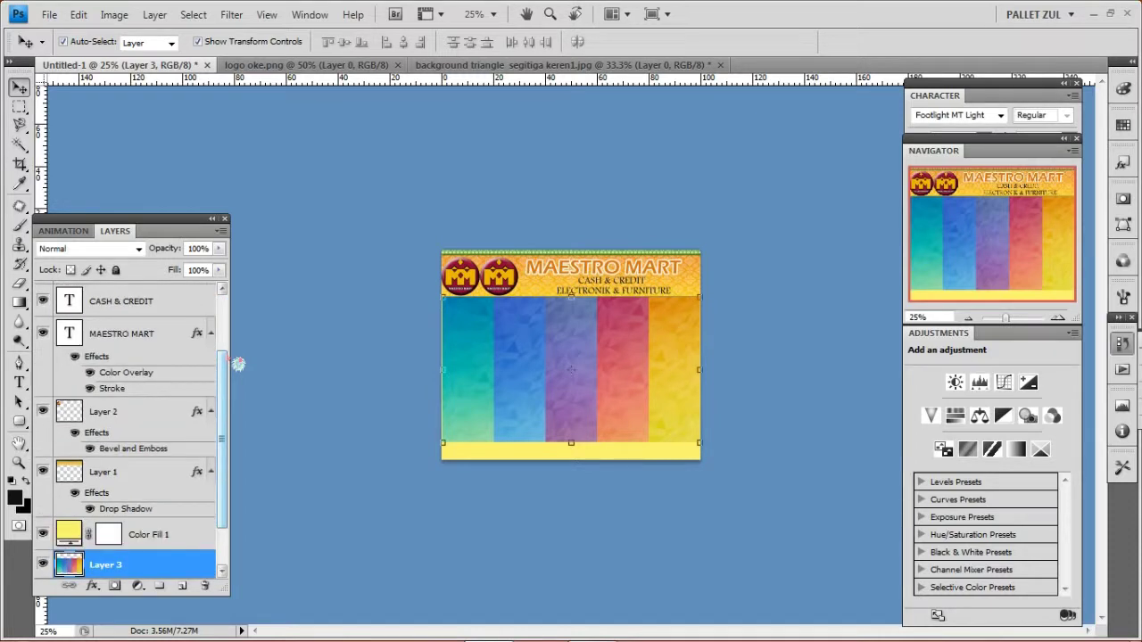
pyautogui.hotkey('ctrl', ']')
pyautogui.hotkey('ctrl', ']')
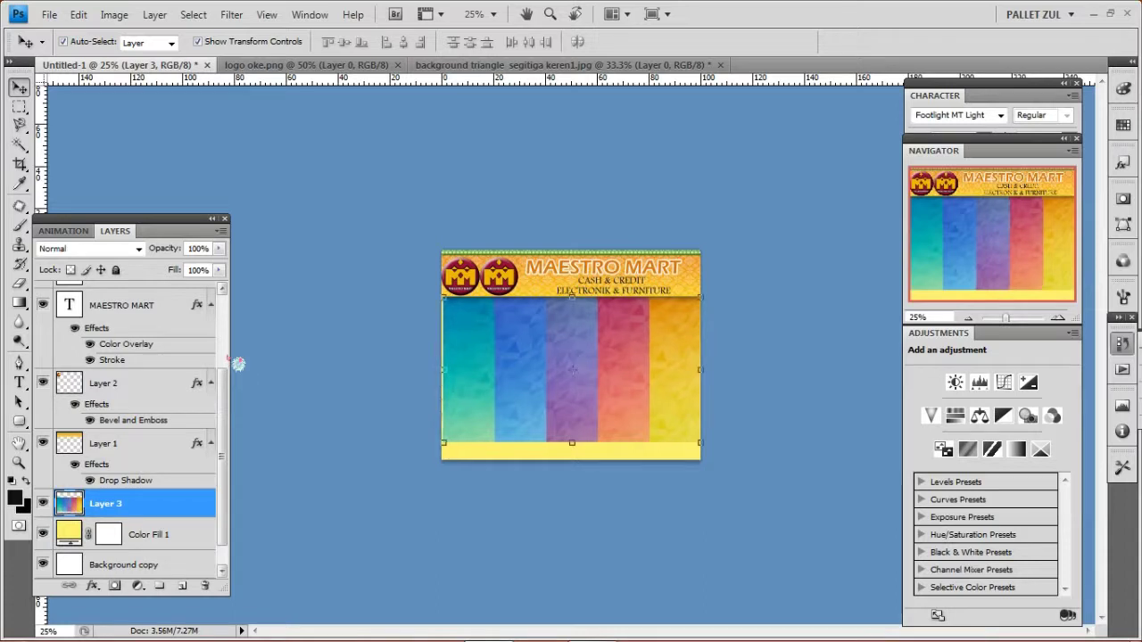
# Step: Nudge the striped image left to the banner's edge and slightly down below the header band
pyautogui.press('Left')
pyautogui.press('Down')
pyautogui.press('Down')
pyautogui.press('Down')
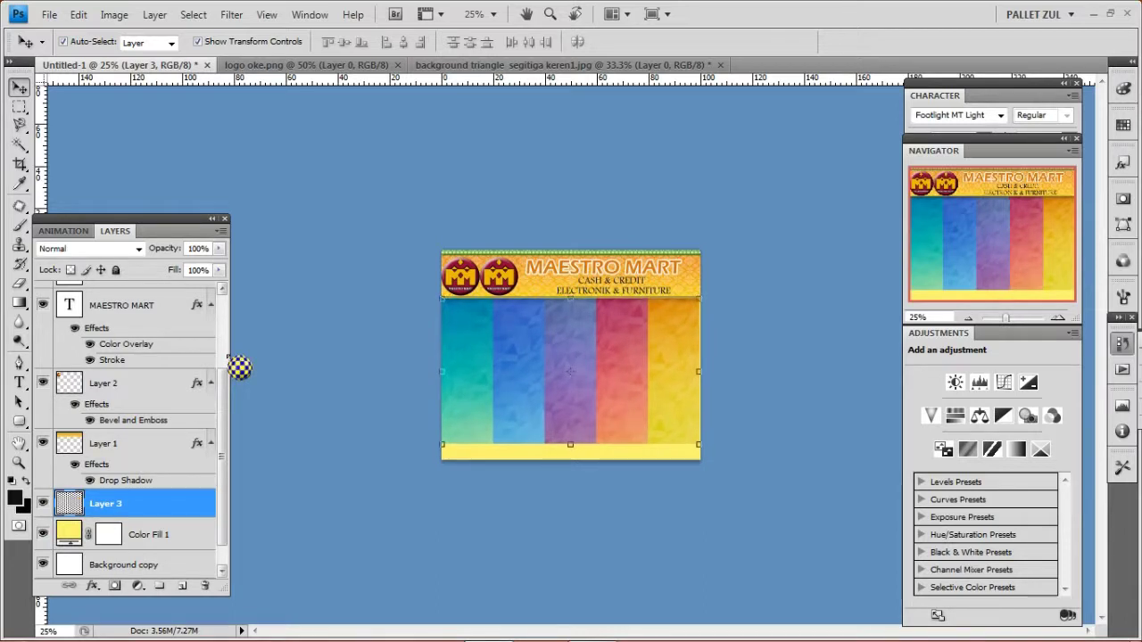
pyautogui.press('Down')
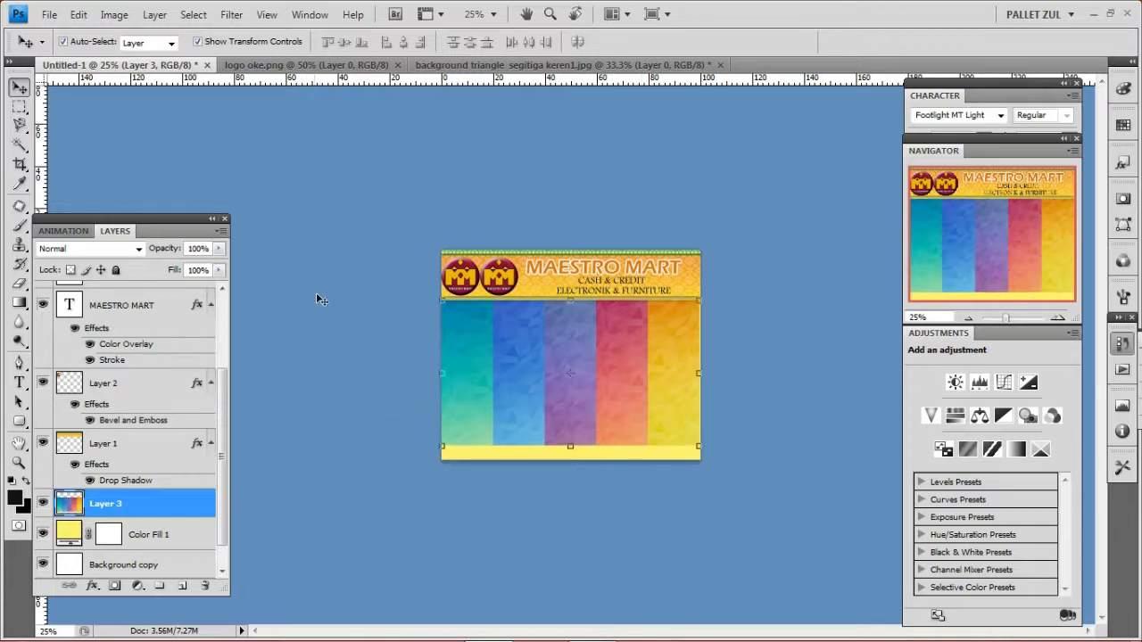
# Step: Draw a ribbon-shaped banner with the Custom Shape tool near the top of the teal stripe, nearly spanning its width
pyautogui.click(1056, 316)
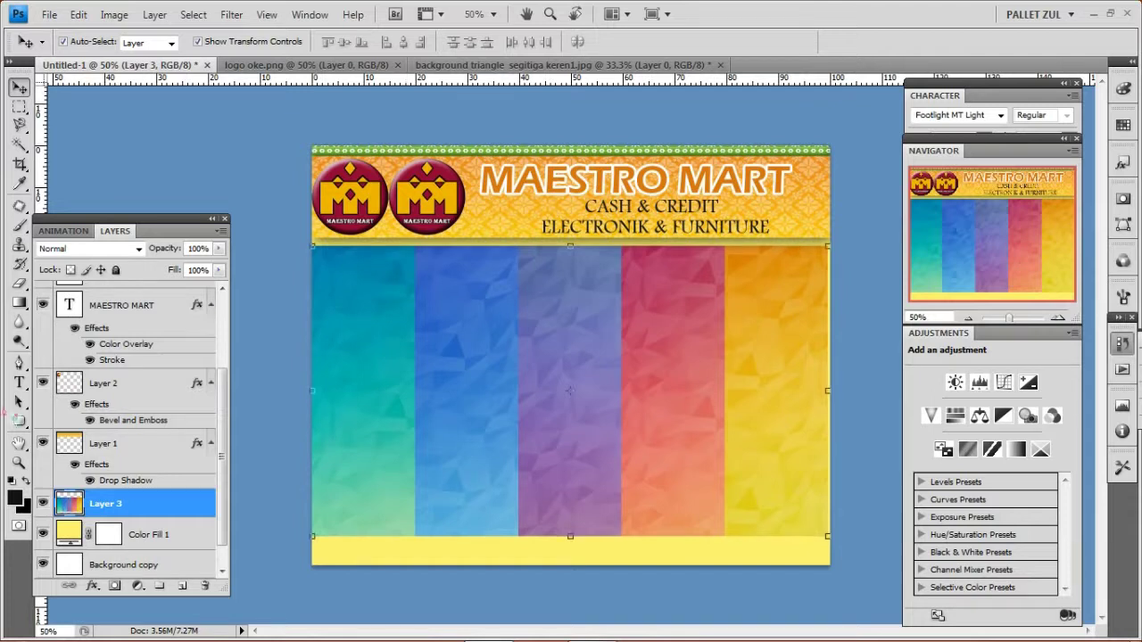
pyautogui.click(19, 422)
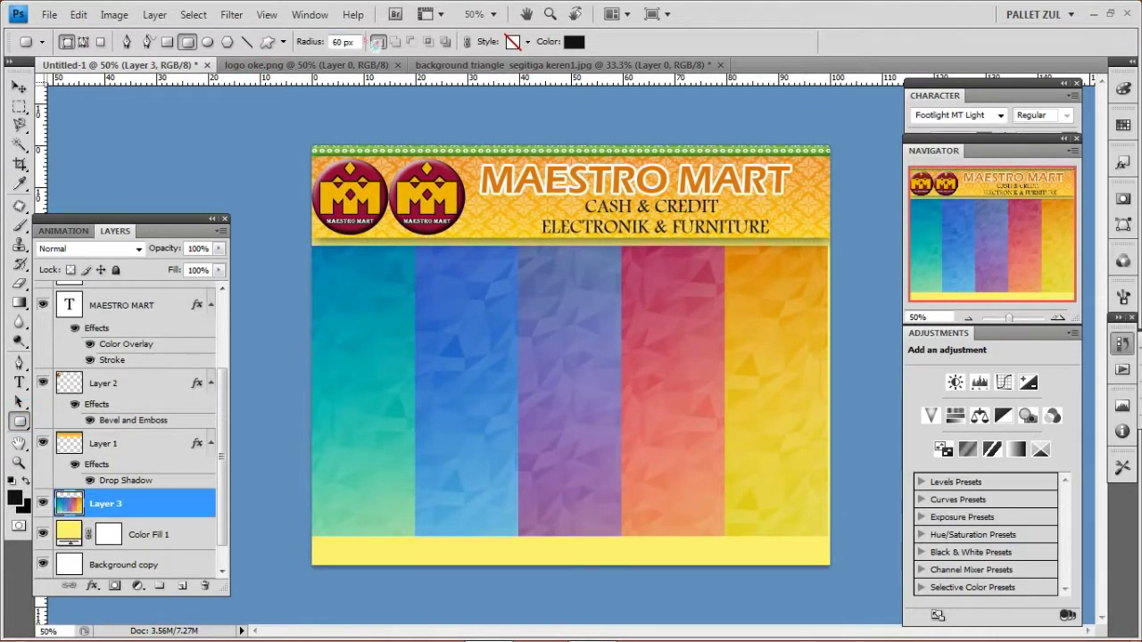
pyautogui.click(247, 42)
pyautogui.click(267, 42)
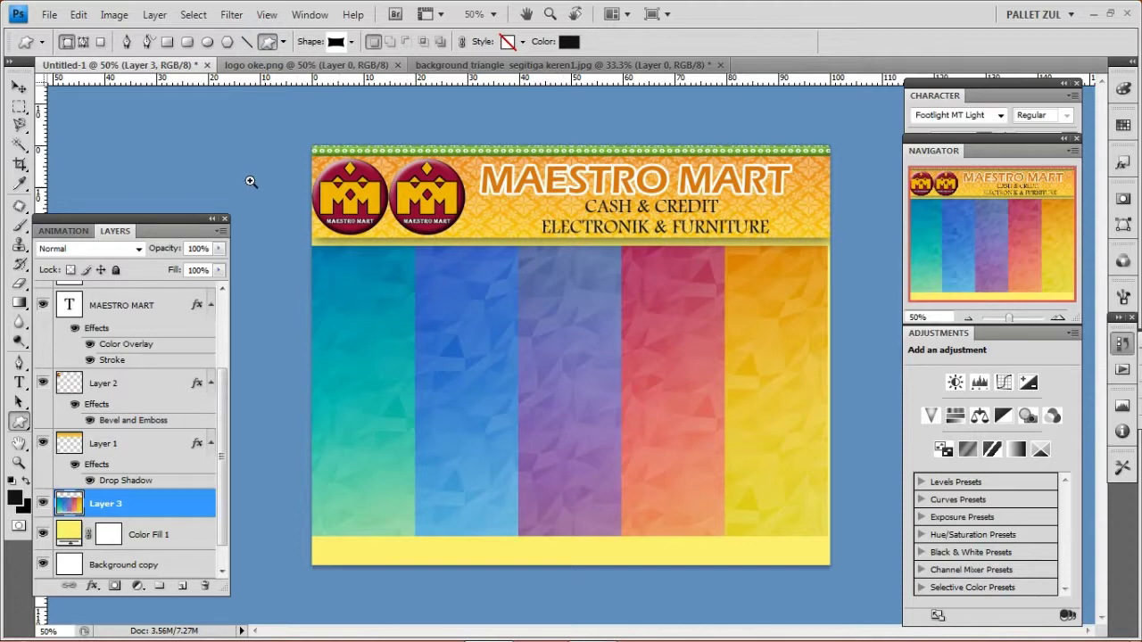
pyautogui.moveTo(766, 521); pyautogui.dragTo(765, 520)
pyautogui.moveTo(462, 313); pyautogui.dragTo(514, 377)
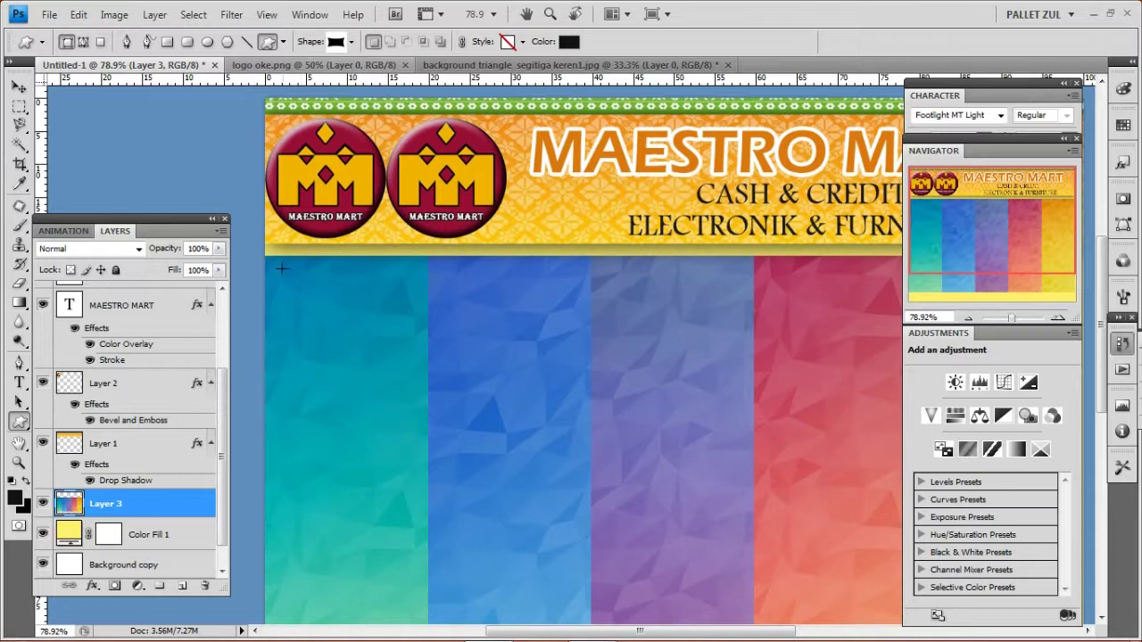
pyautogui.moveTo(291, 290); pyautogui.dragTo(420, 317)
# Step: Set the ribbon shape's fill to teal 01a5af by sampling the teal stripe
pyautogui.doubleClick(74, 506)
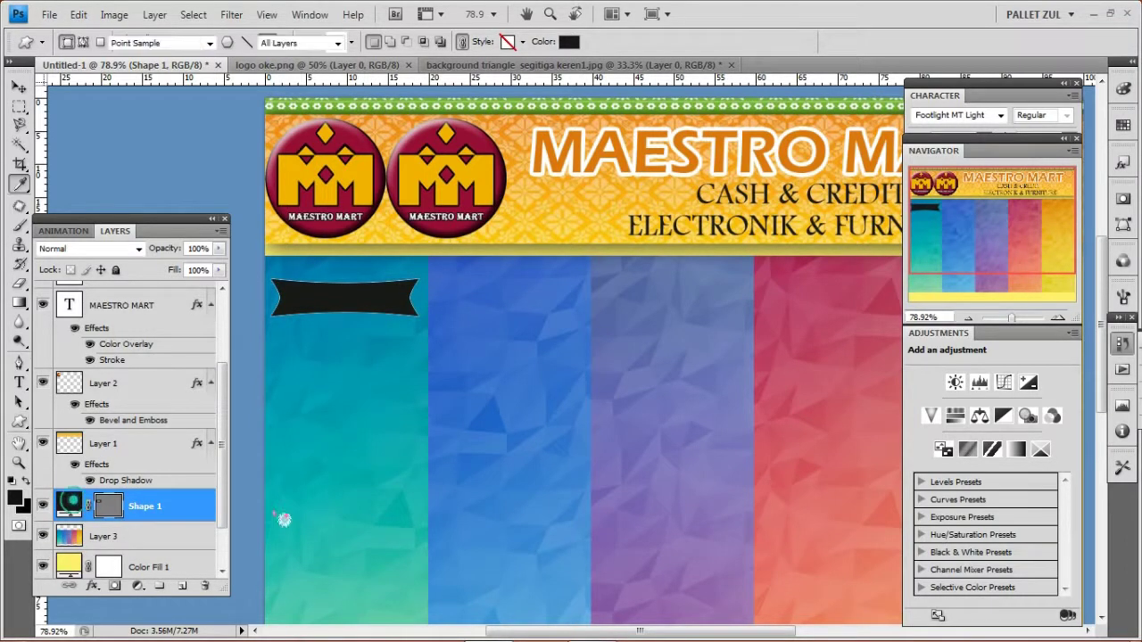
pyautogui.click(339, 441)
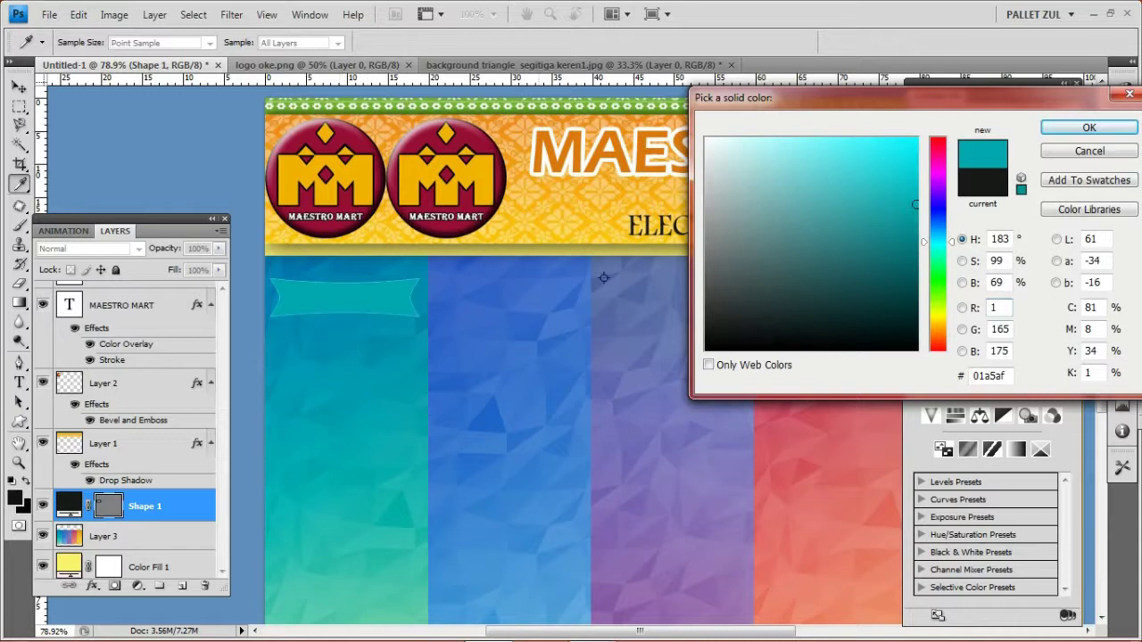
pyautogui.click(1087, 128)
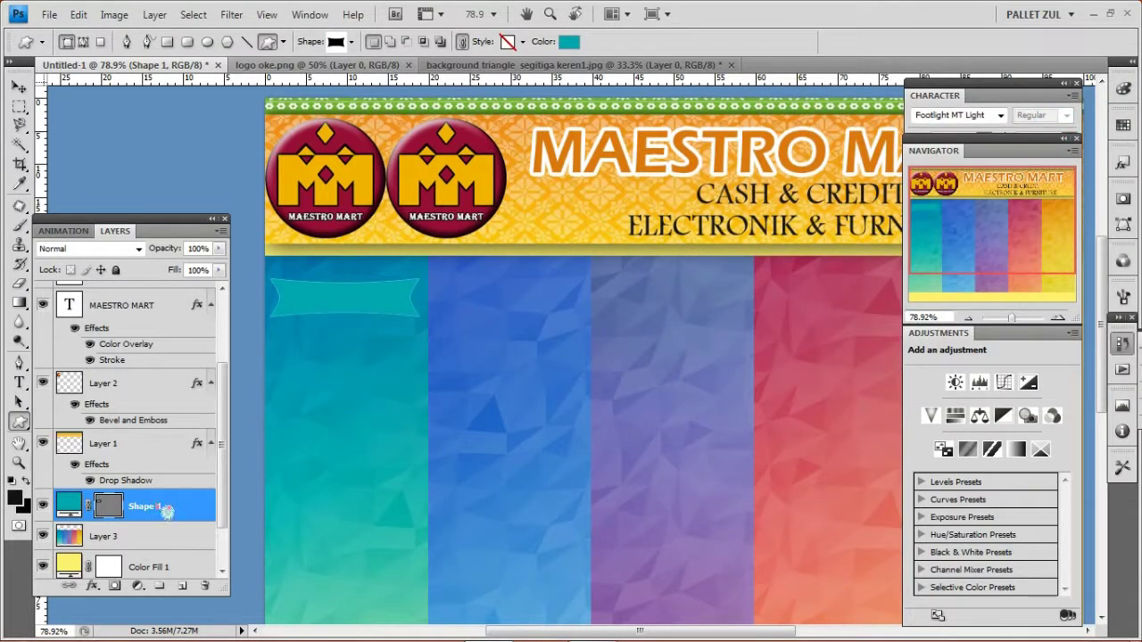
# Step: Add a white (ffffff) outside stroke to the teal ribbon shape and increase its thickness
pyautogui.rightClick(167, 511)
pyautogui.click(225, 125)
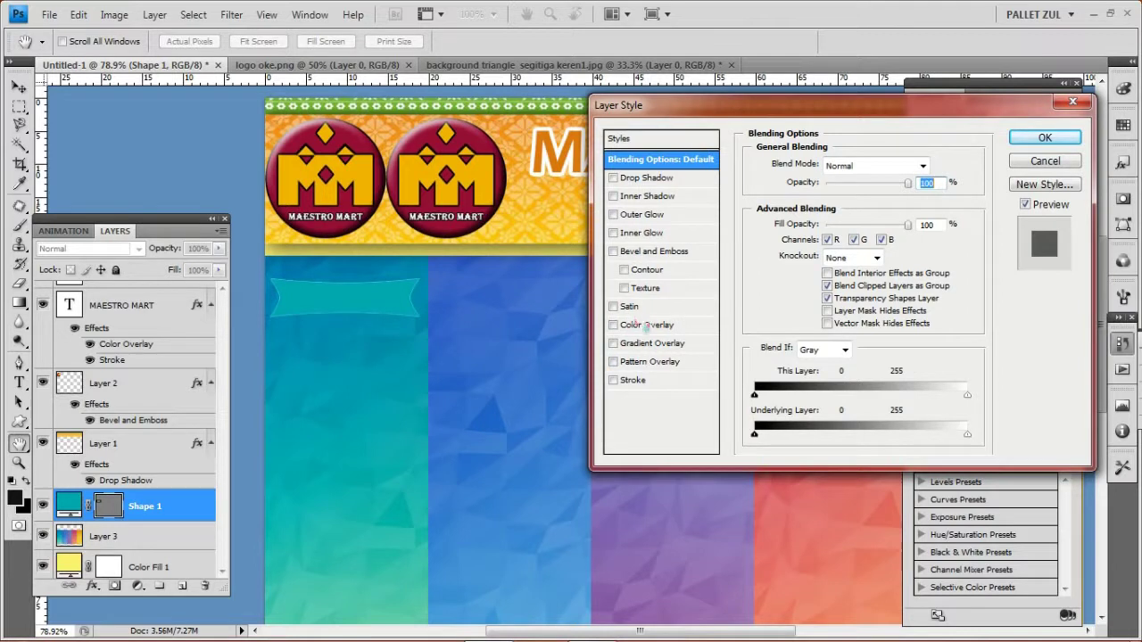
pyautogui.click(644, 381)
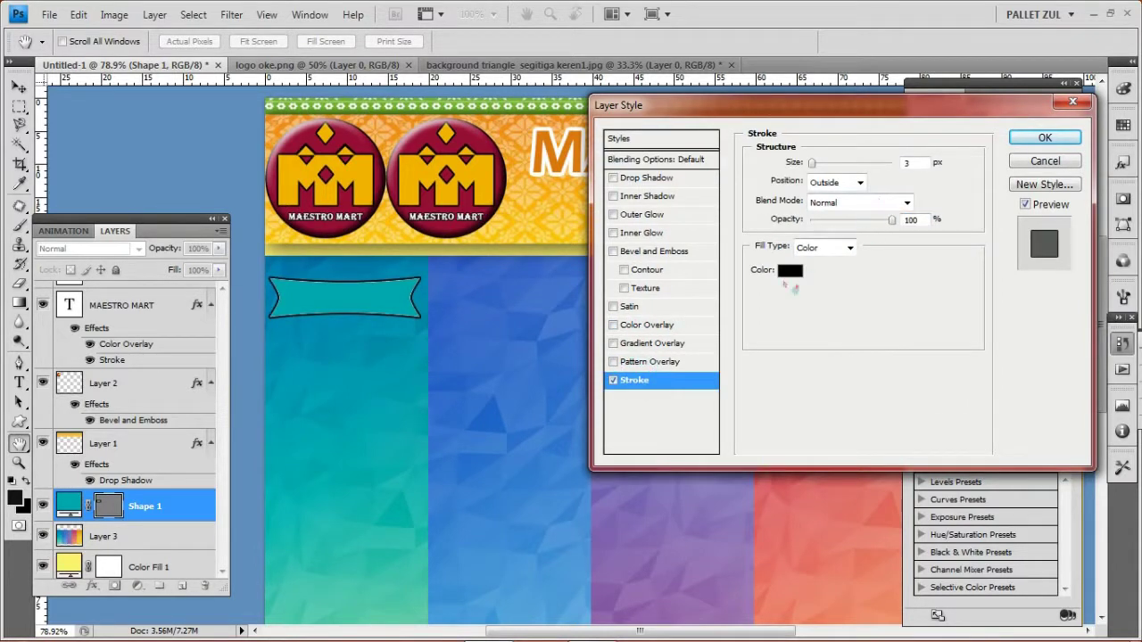
pyautogui.click(789, 270)
pyautogui.click(743, 153)
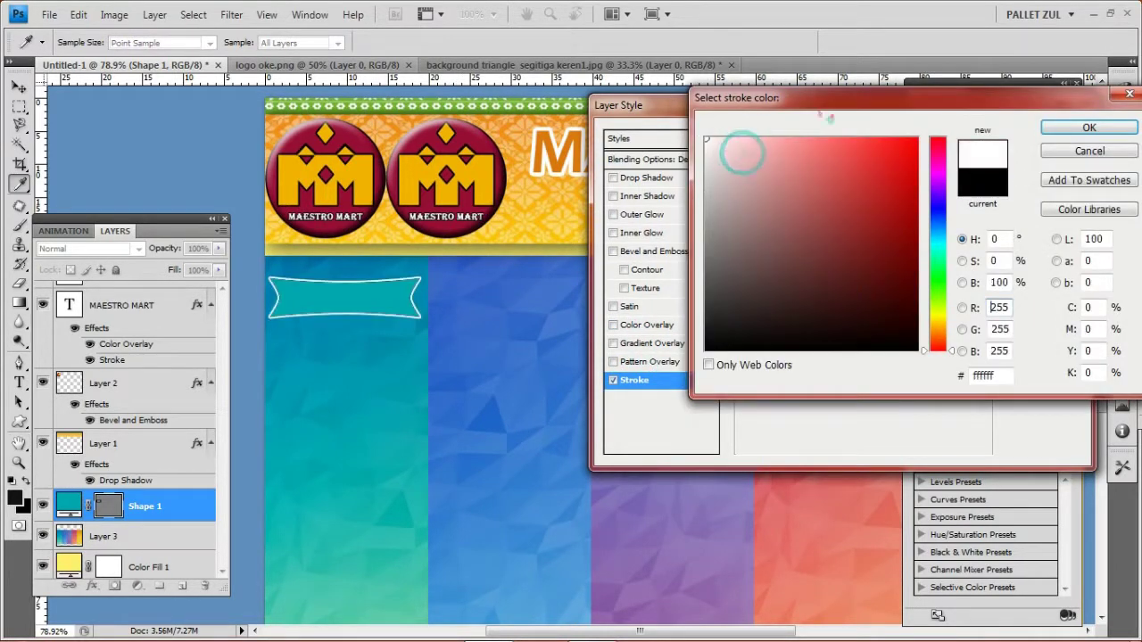
pyautogui.click(1090, 128)
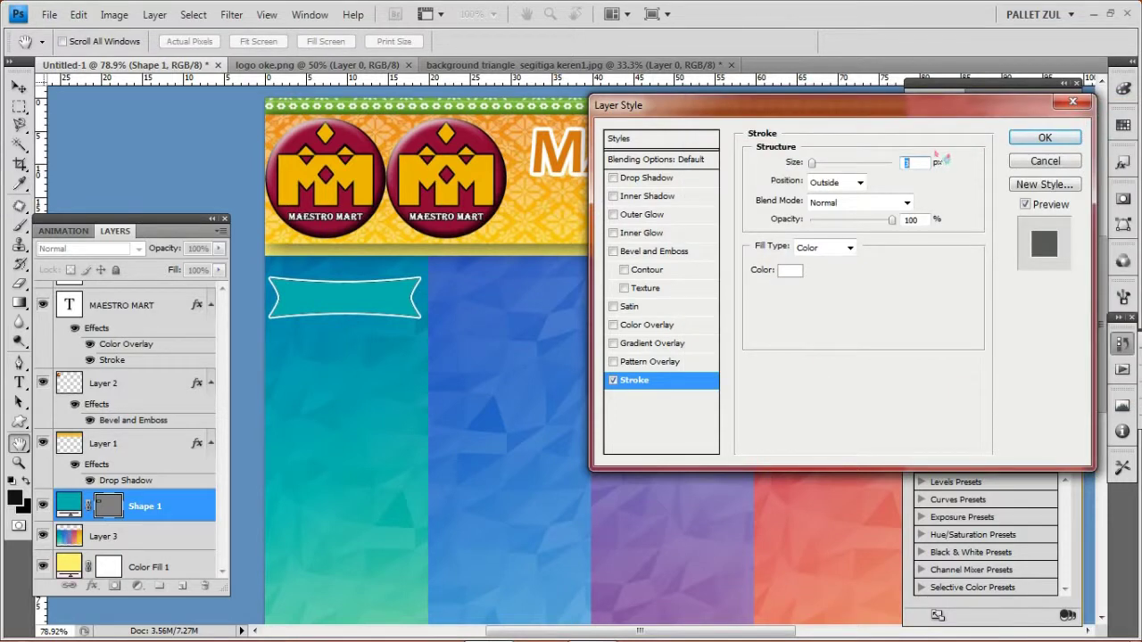
pyautogui.click(1045, 137)
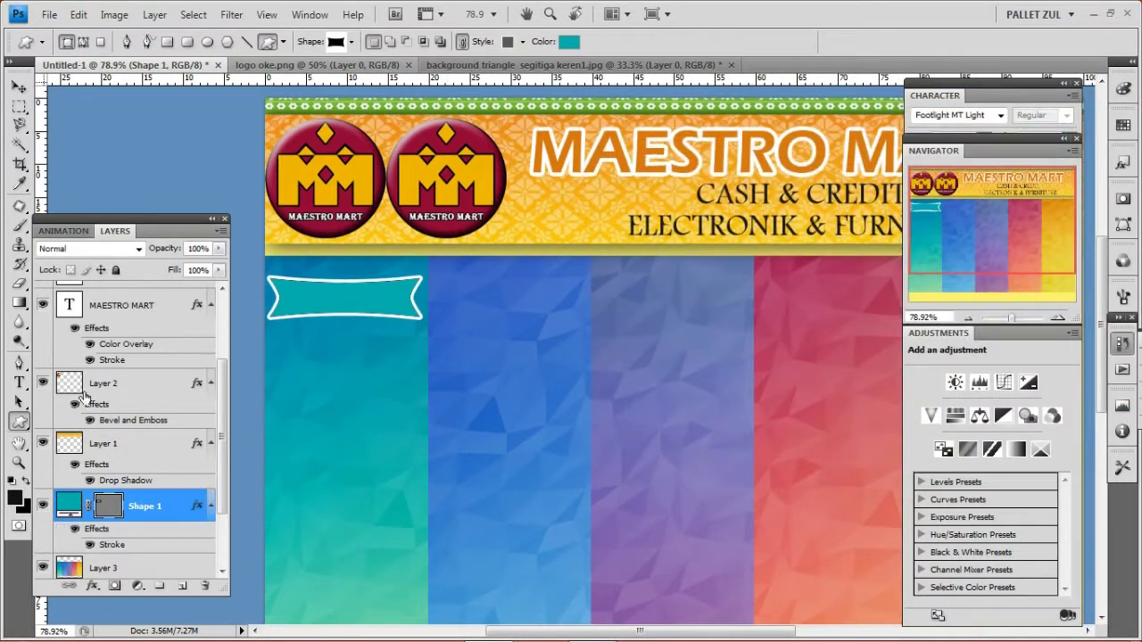
pyautogui.click(21, 383)
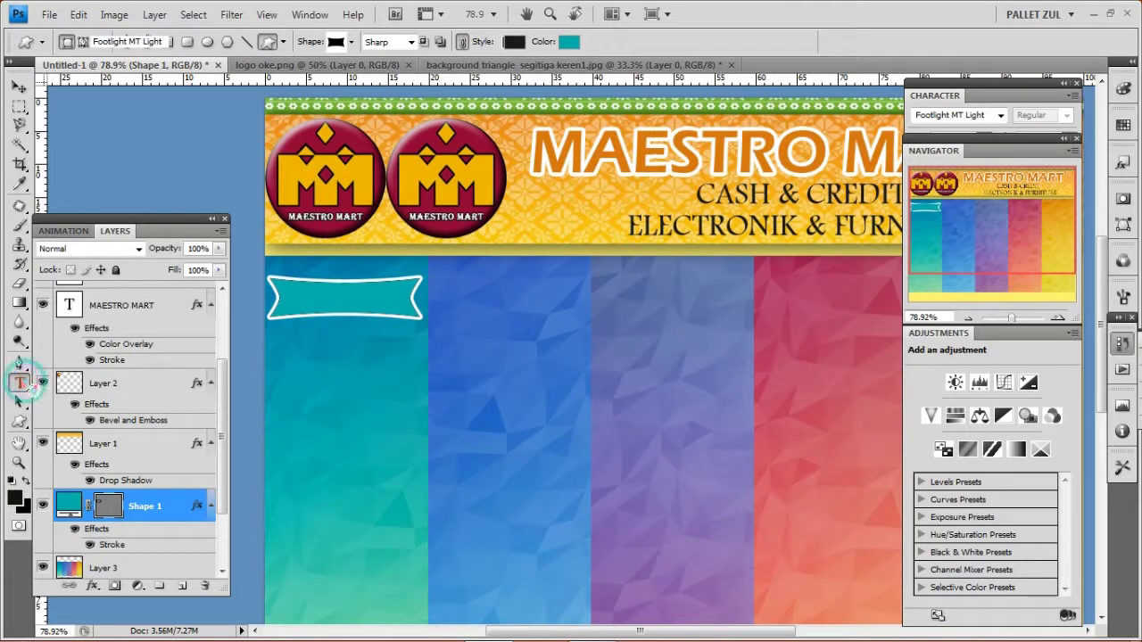
pyautogui.click(310, 306)
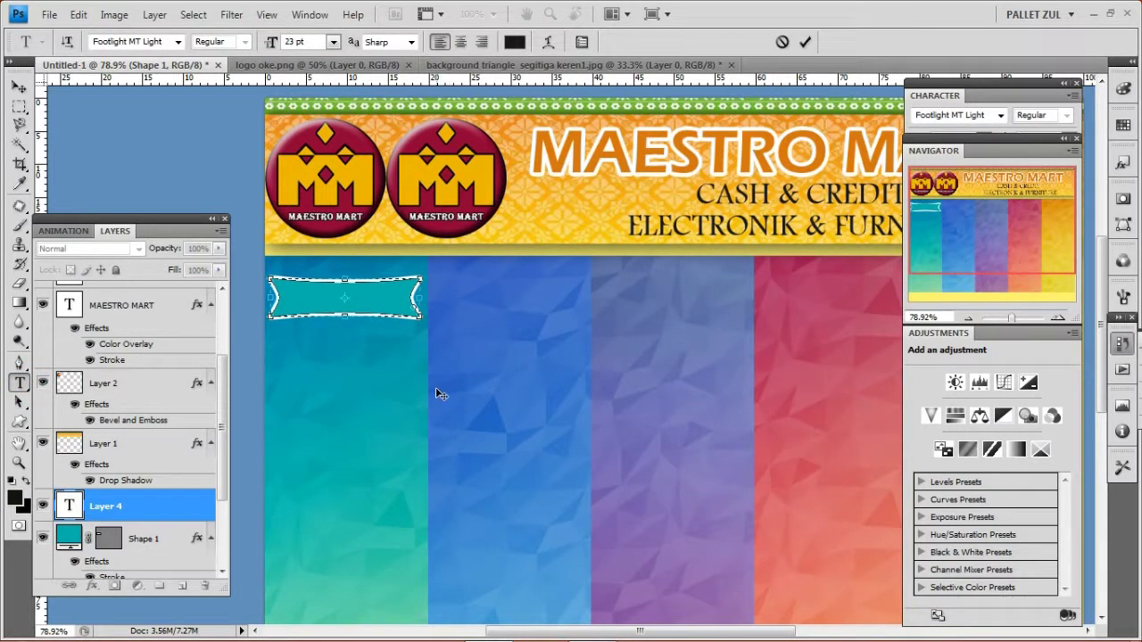
pyautogui.click(113, 506)
pyautogui.rightClick(157, 511)
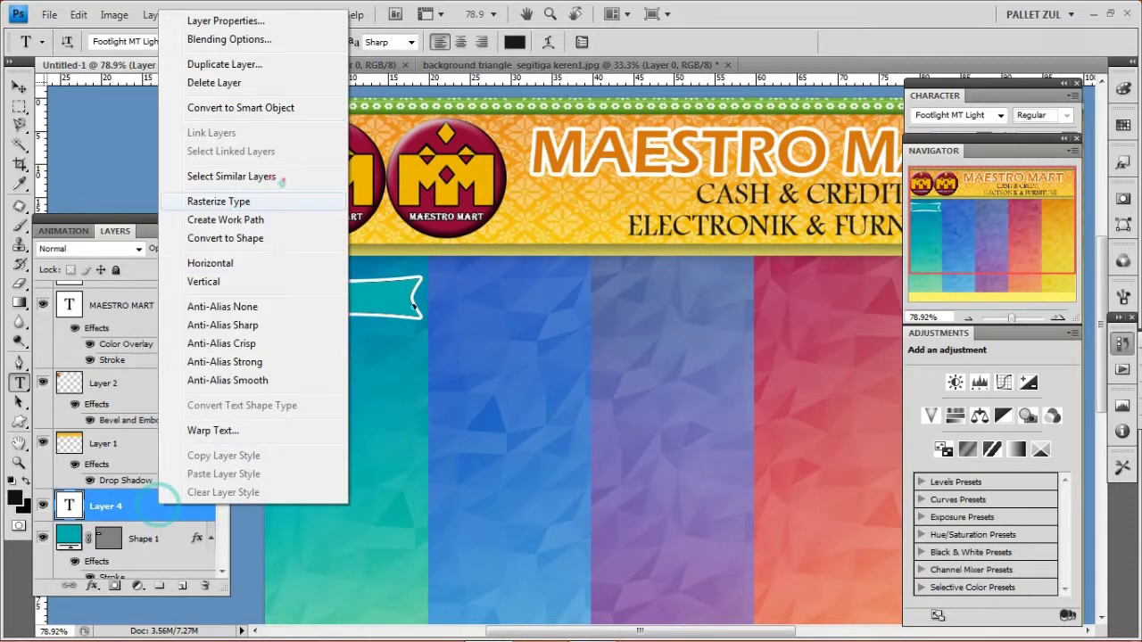
pyautogui.click(223, 82)
# Step: Add the text MESIN CUCI in 23 pt Footlight MT Light on the blue stripe
pyautogui.click(422, 465)
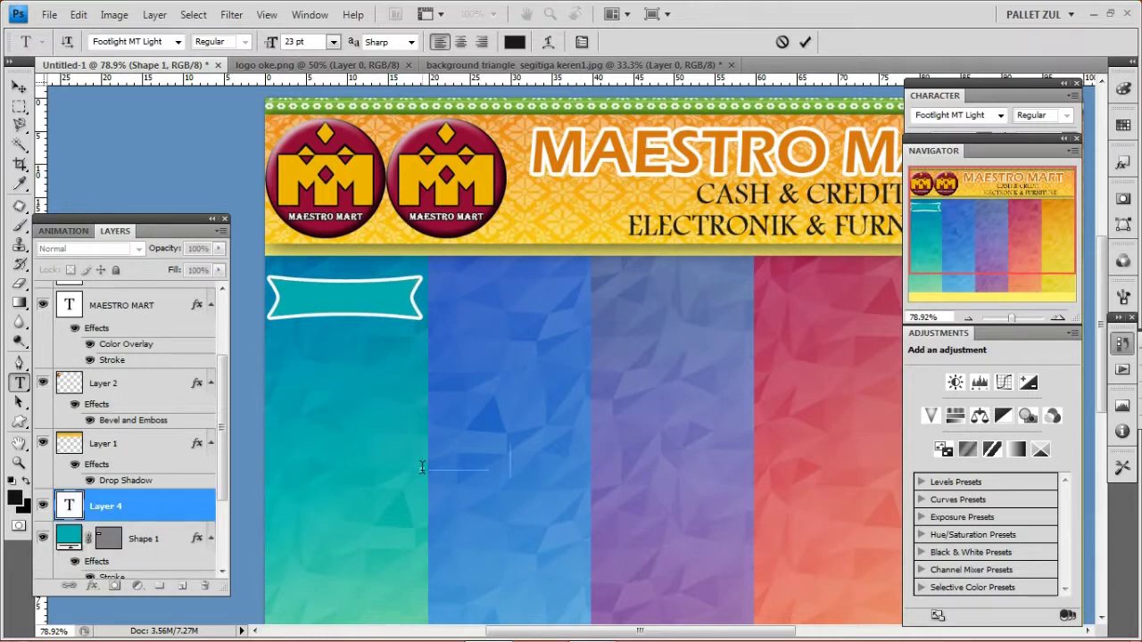
pyautogui.write('MESIN')
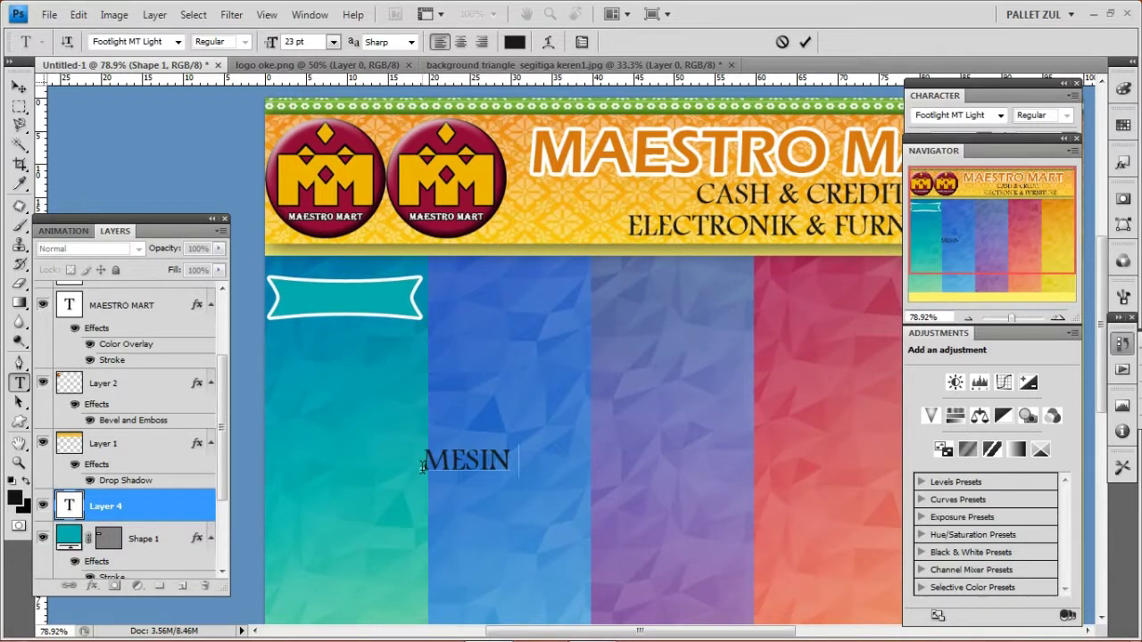
pyautogui.write(' CUCI')
# Step: Recolour the MESIN CUCI text orange f18f16 by sampling a colour from the header band
pyautogui.hotkey('ctrl', 'a')
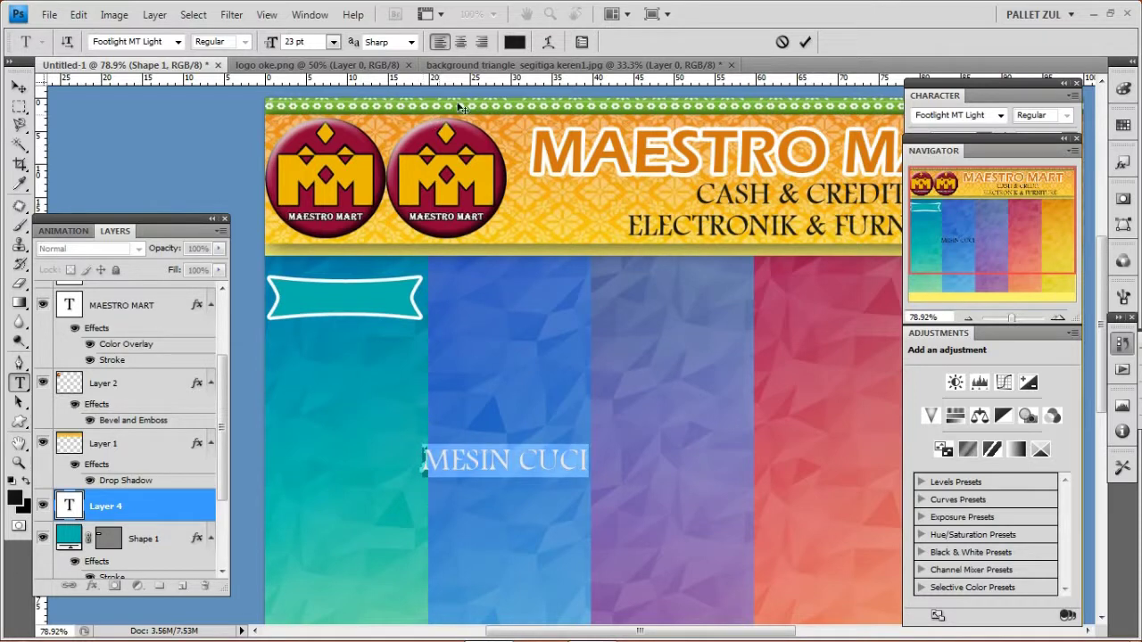
pyautogui.click(514, 42)
pyautogui.click(508, 232)
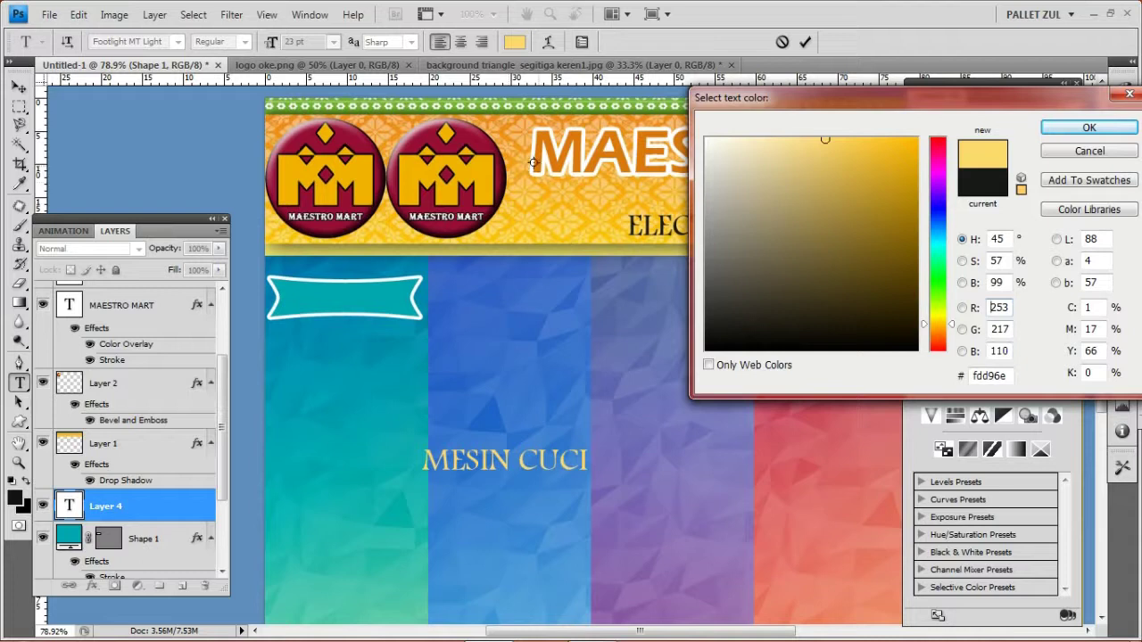
pyautogui.click(507, 129)
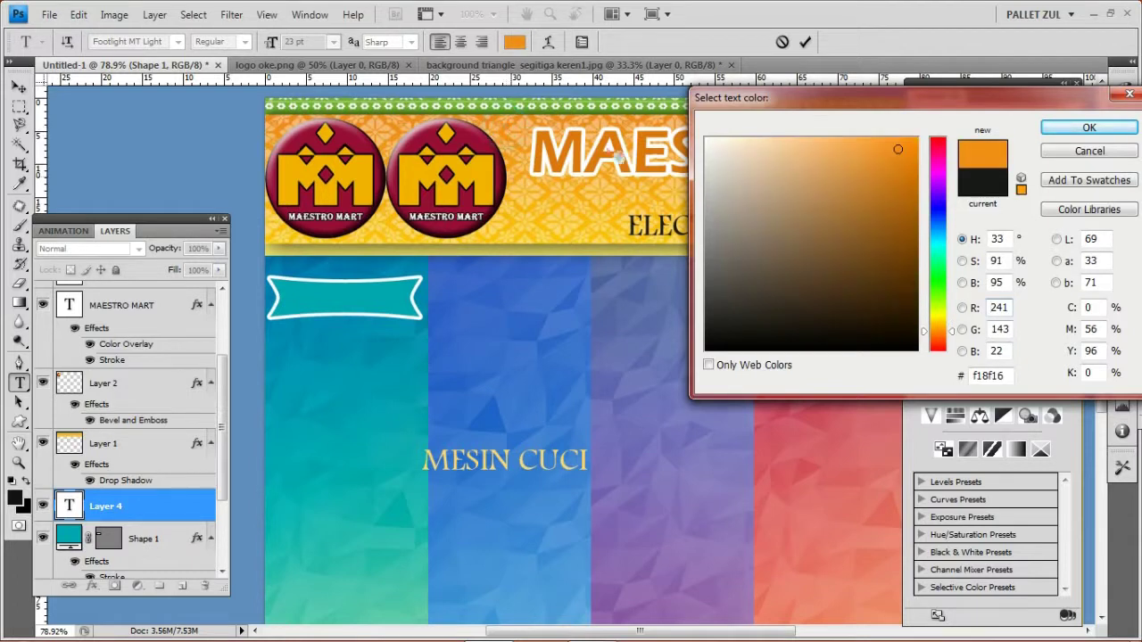
pyautogui.click(1105, 128)
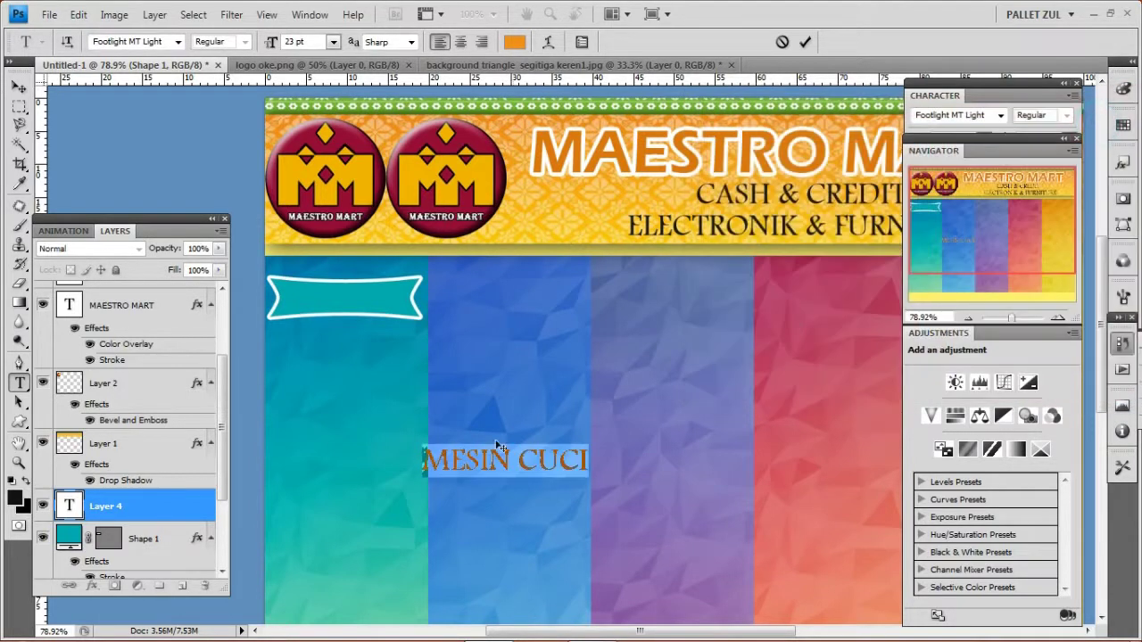
# Step: Move the MESIN CUCI text onto the teal ribbon, set its size to 17 pt and centre it inside the ribbon
pyautogui.click(18, 87)
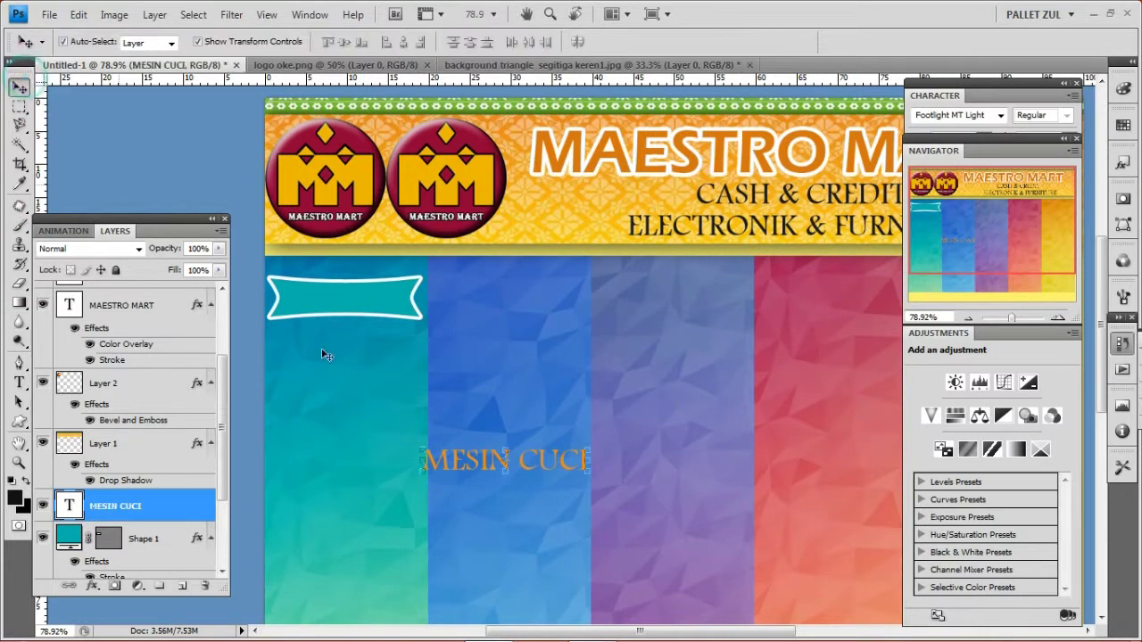
pyautogui.moveTo(478, 457); pyautogui.dragTo(344, 308)
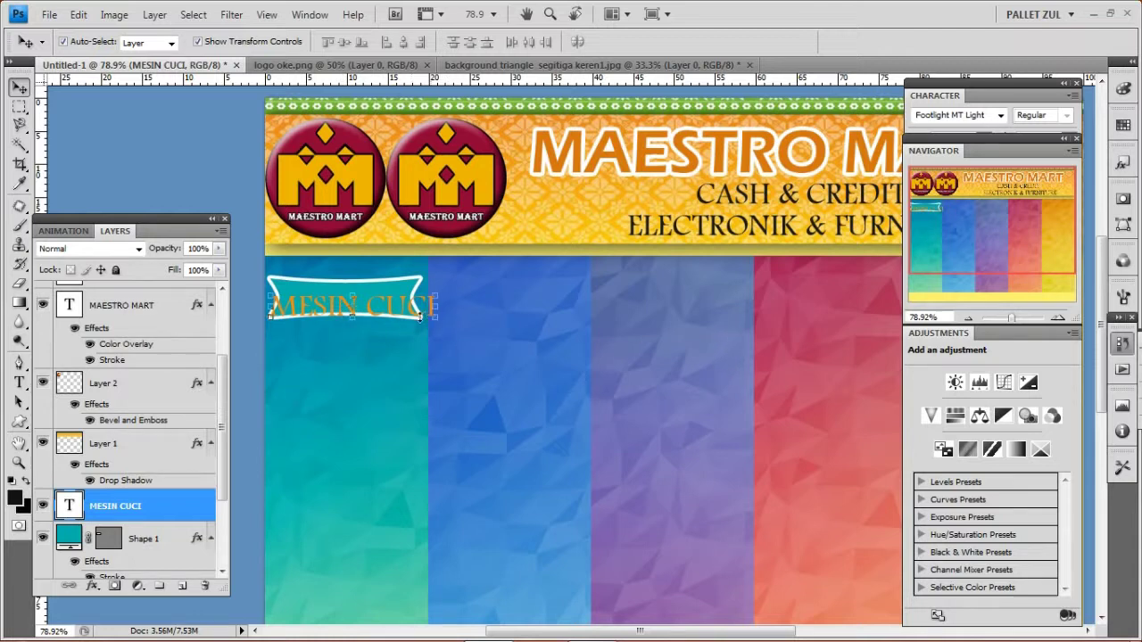
pyautogui.click(19, 382)
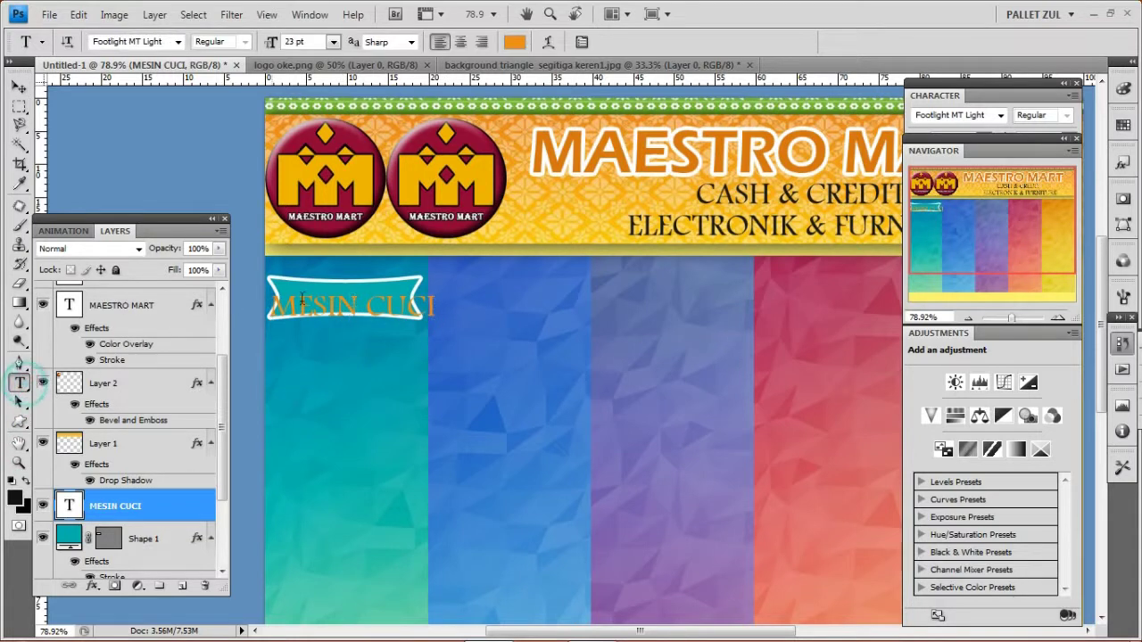
pyautogui.click(339, 306)
pyautogui.hotkey('ctrl', 'a')
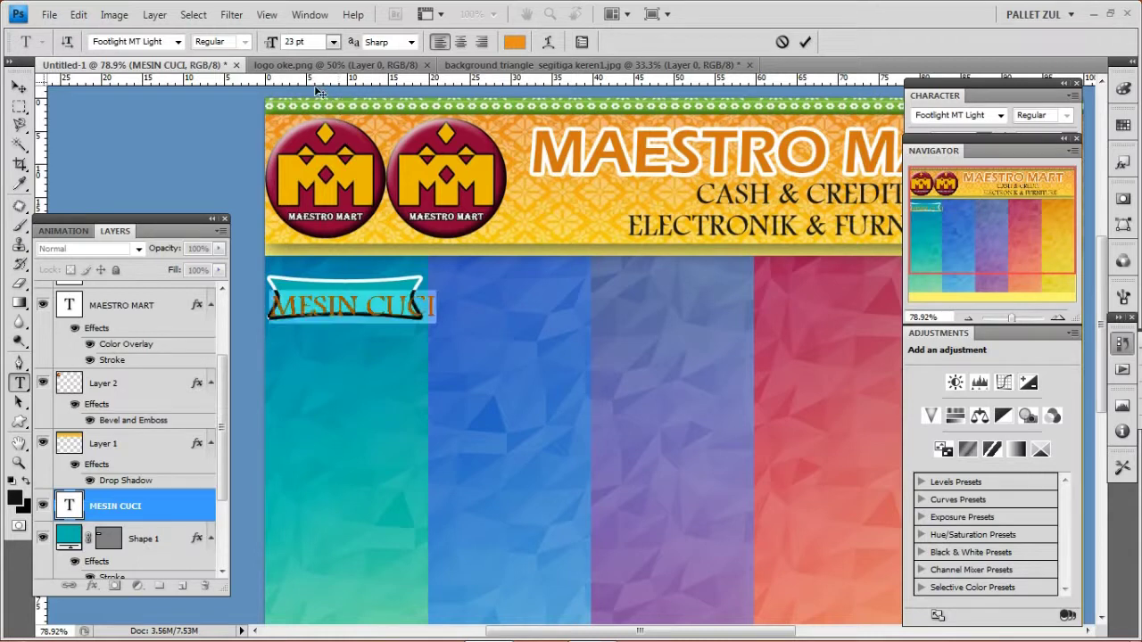
pyautogui.moveTo(313, 41); pyautogui.dragTo(150, 40)
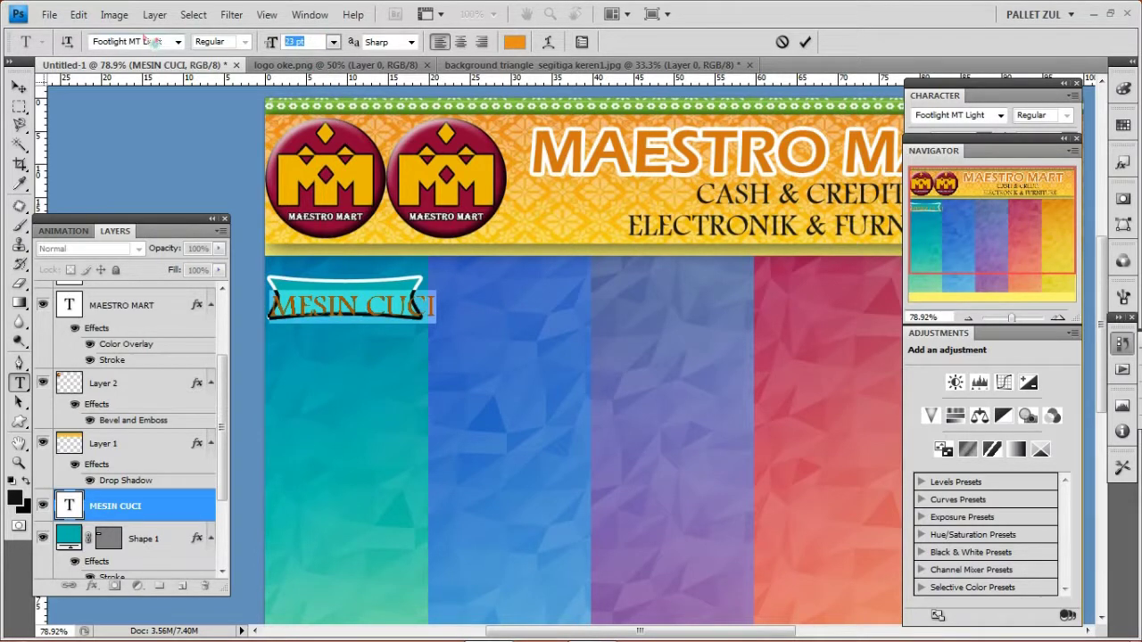
pyautogui.write('15')
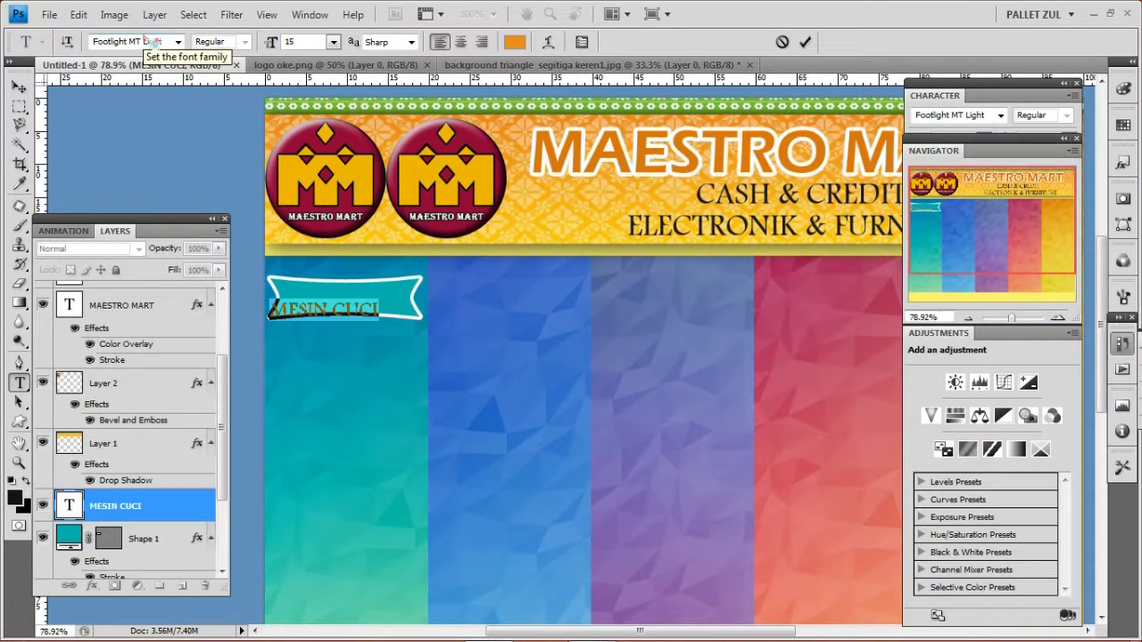
pyautogui.press('Up')
pyautogui.press('Up')
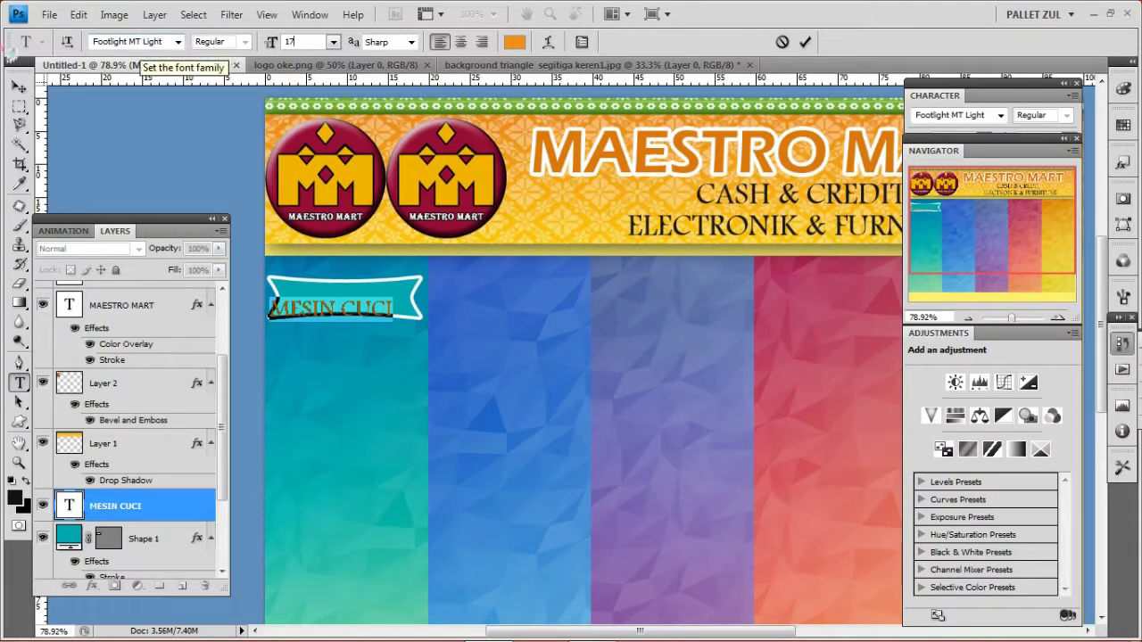
pyautogui.click(19, 87)
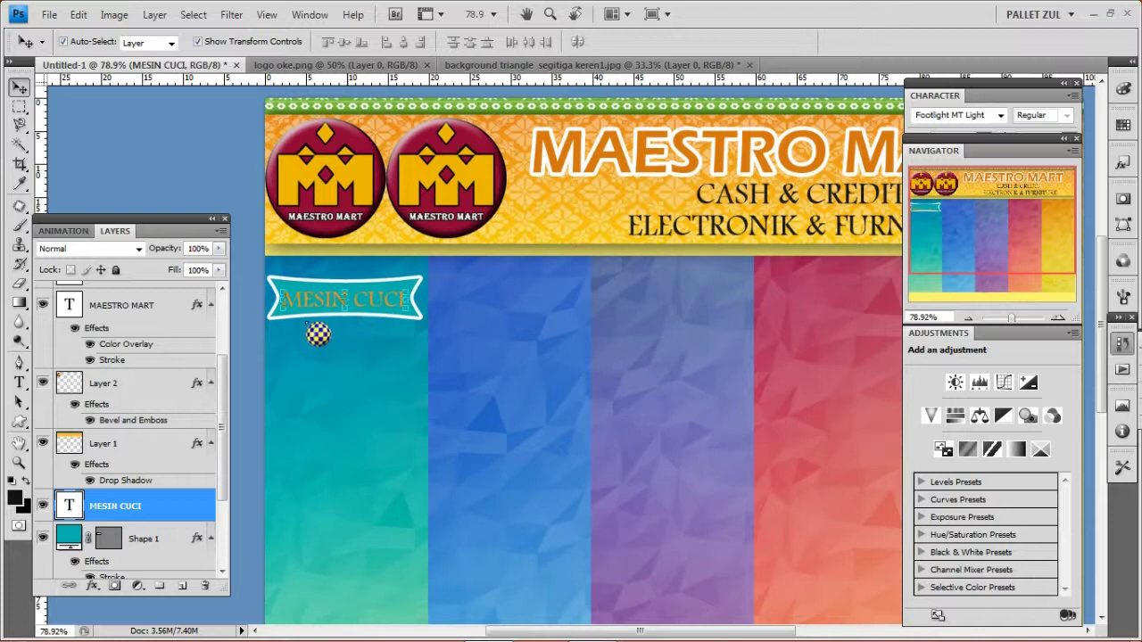
# Step: Change the MESIN CUCI label's font to Franklin Gothic Heavy at 16 pt and turn off the transform controls
pyautogui.click(20, 383)
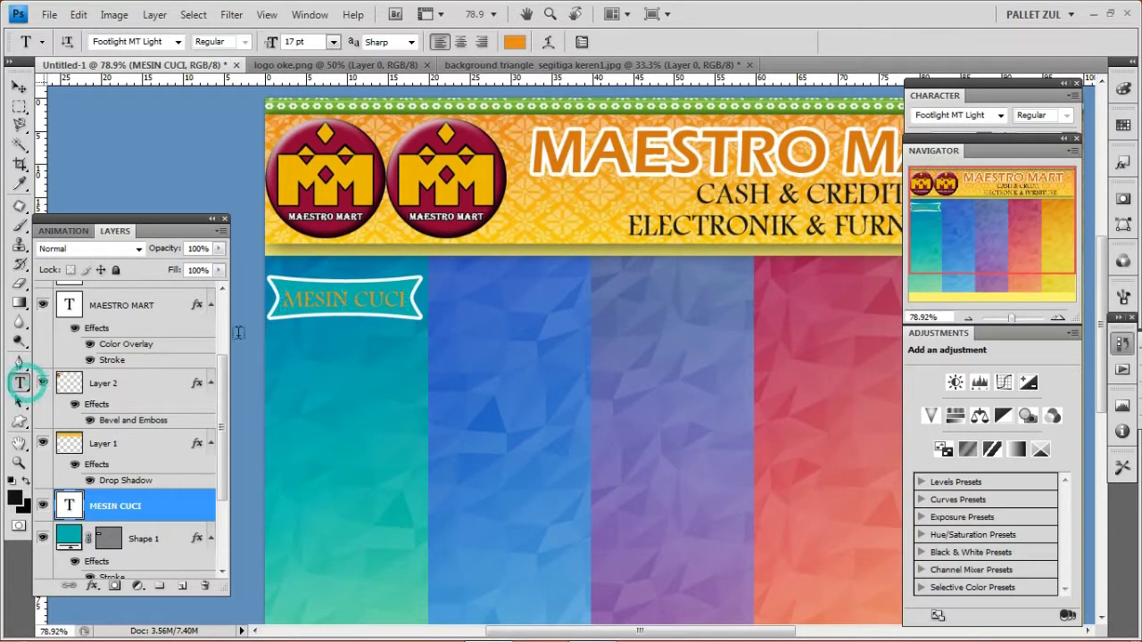
pyautogui.click(348, 303)
pyautogui.hotkey('ctrl', 'a')
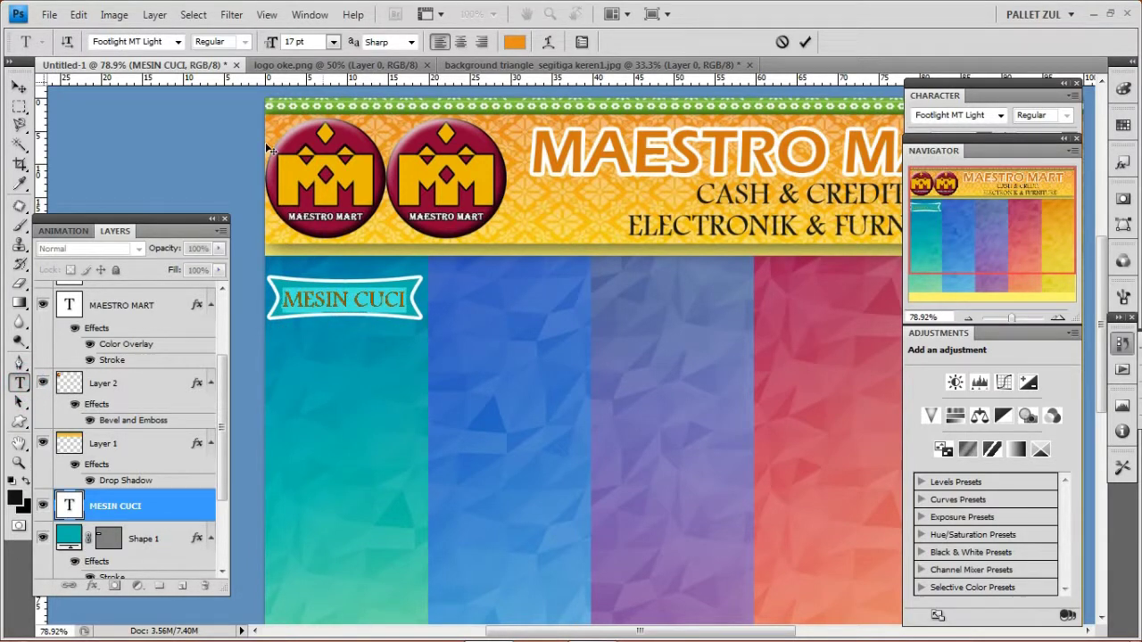
pyautogui.click(177, 42)
pyautogui.click(258, 141)
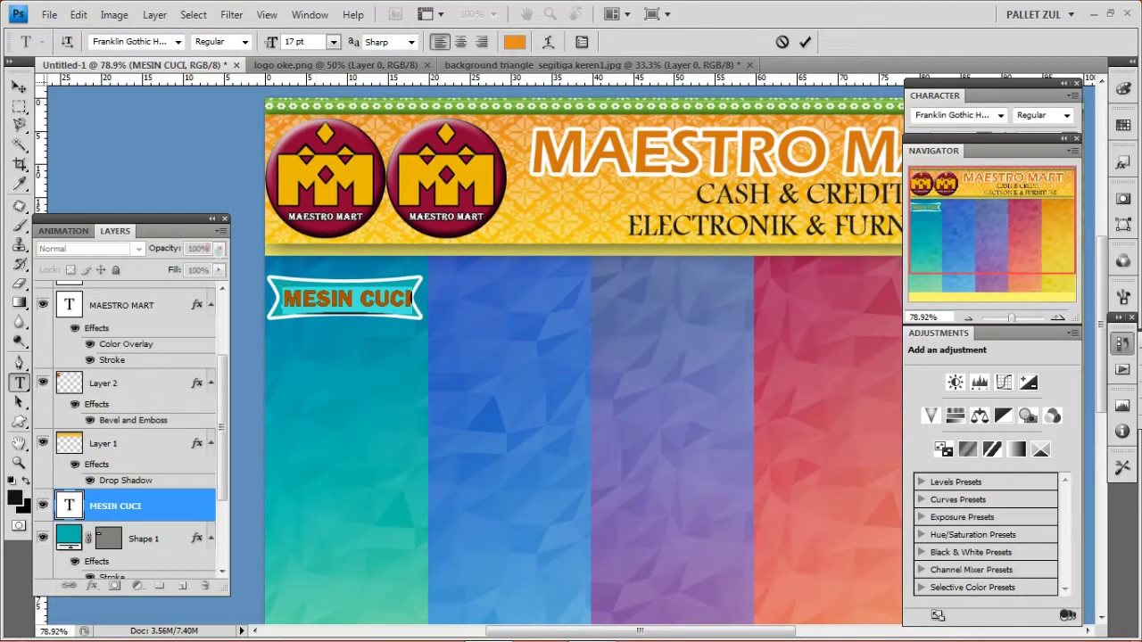
pyautogui.moveTo(308, 40); pyautogui.dragTo(286, 41)
pyautogui.write('16')
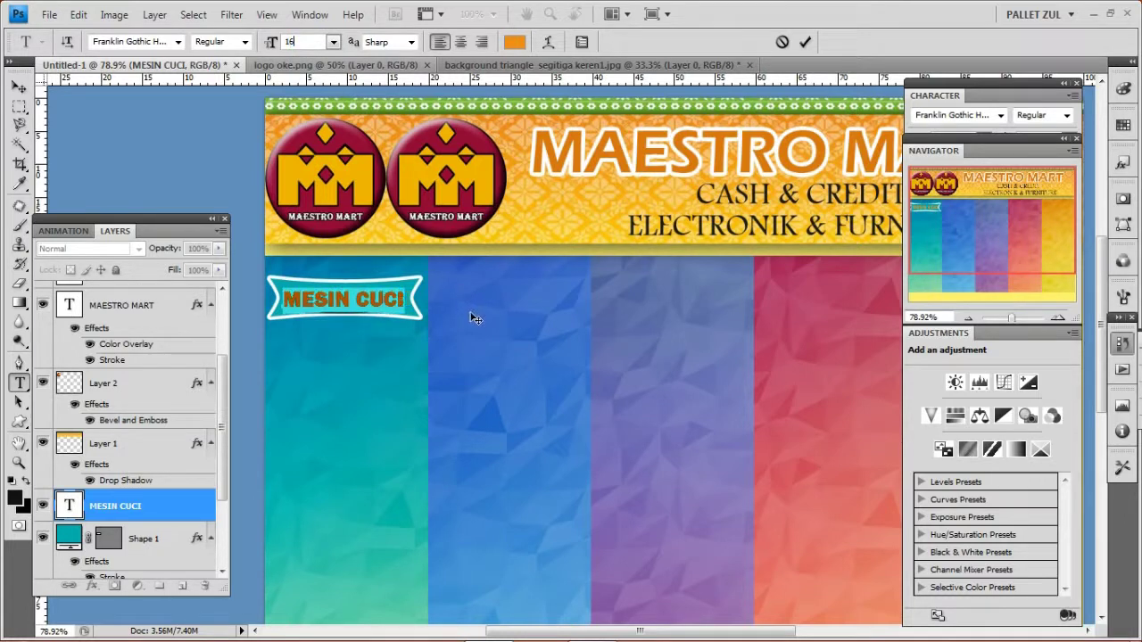
pyautogui.click(19, 87)
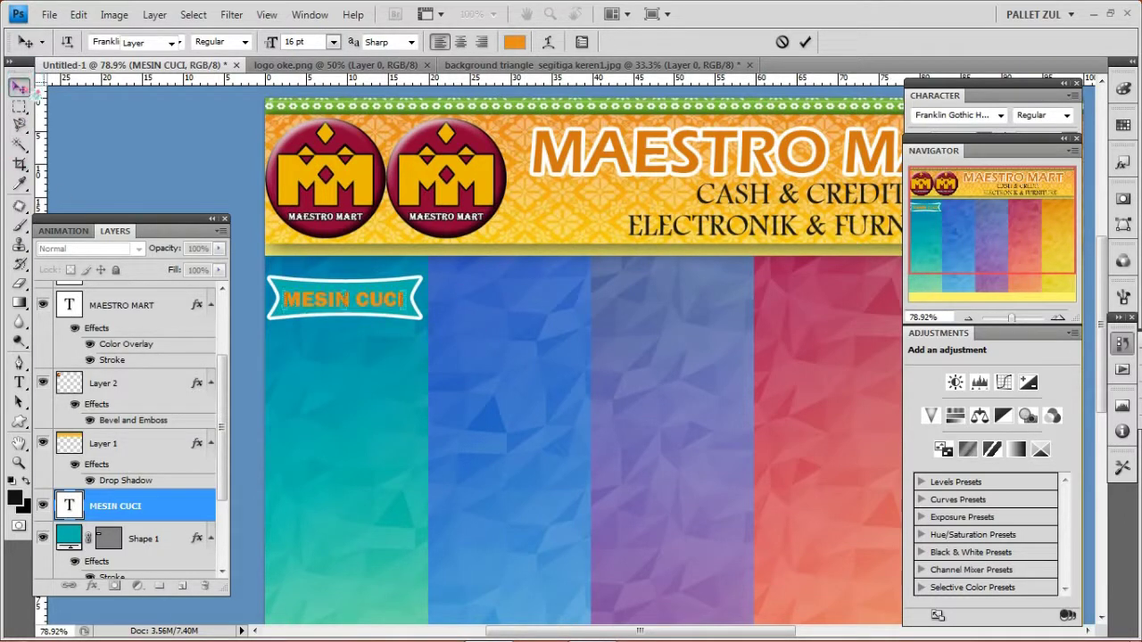
pyautogui.click(221, 41)
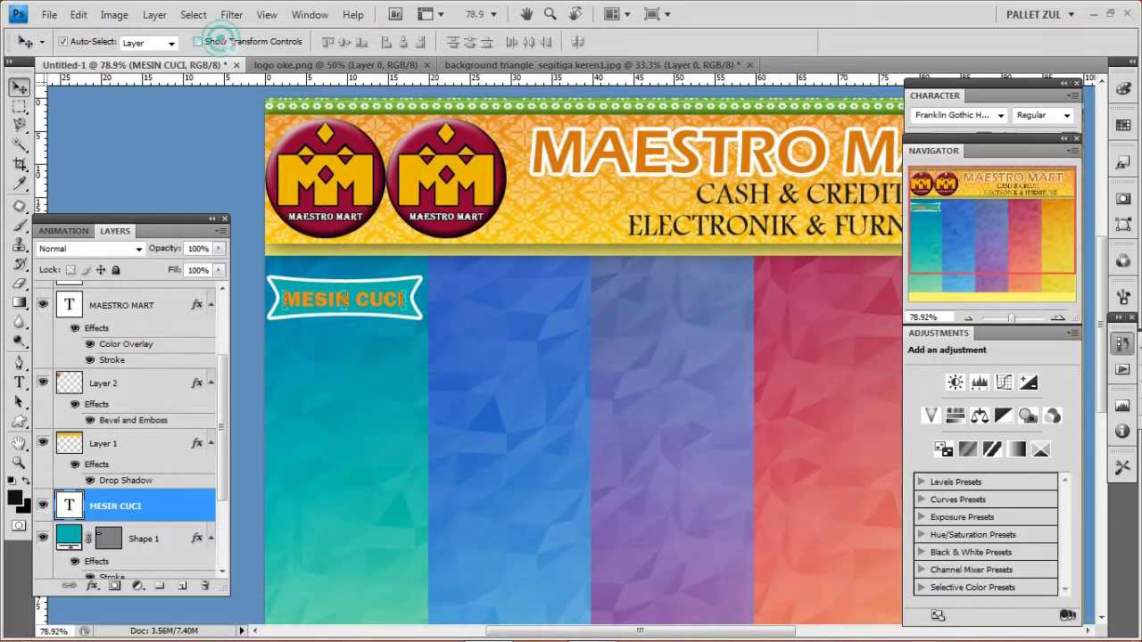
# Step: Open the washing machine photo mesin-cuci-lg-wp-700n.jpg from the data drive
pyautogui.click(49, 14)
pyautogui.click(62, 46)
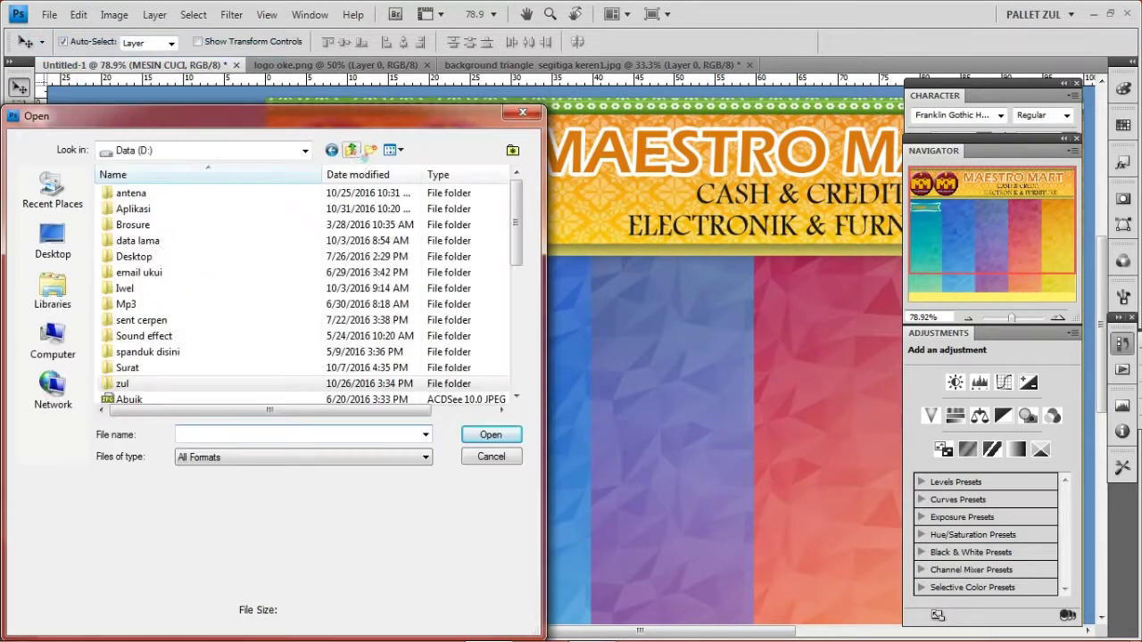
pyautogui.doubleClick(124, 288)
pyautogui.click(351, 149)
pyautogui.doubleClick(125, 288)
pyautogui.doubleClick(134, 371)
pyautogui.click(234, 201)
pyautogui.doubleClick(235, 201)
# Step: Convert the photo's background to a regular layer and erase the white areas around the washing machine with the Magic Eraser
pyautogui.doubleClick(112, 299)
pyautogui.press('Return')
pyautogui.rightClick(20, 283)
pyautogui.click(102, 313)
pyautogui.click(389, 487)
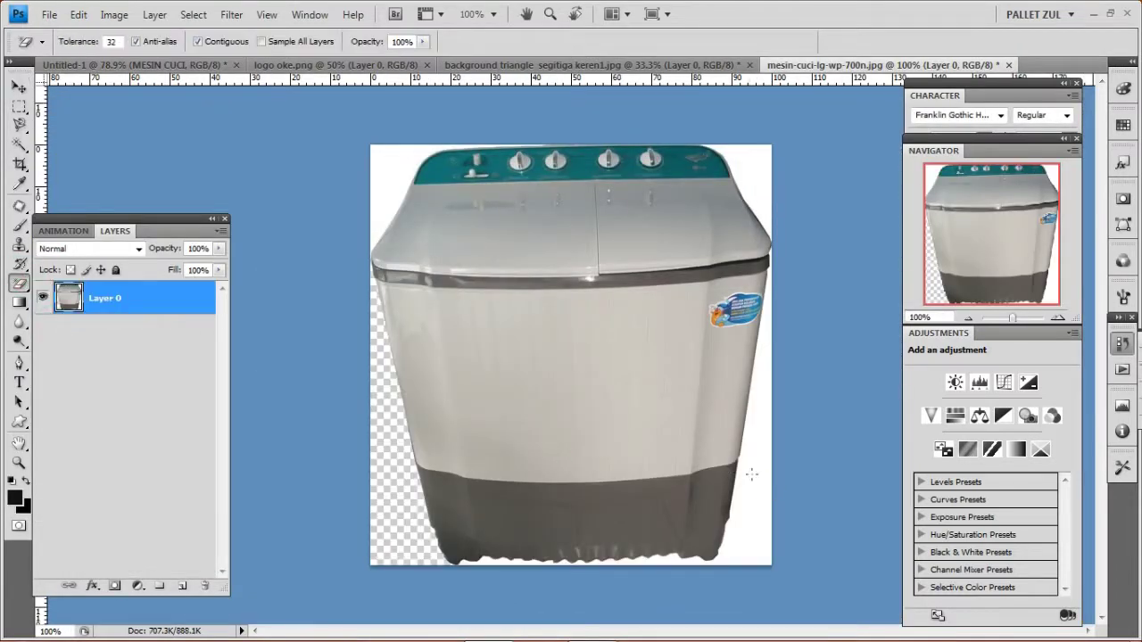
pyautogui.click(753, 482)
pyautogui.click(755, 175)
pyautogui.click(384, 179)
# Step: Bring the washing machine cutout into the banner document, scale it to the teal stripe's width and place it below the ribbon
pyautogui.click(20, 86)
pyautogui.moveTo(593, 324); pyautogui.dragTo(318, 398)
pyautogui.moveTo(455, 594); pyautogui.dragTo(300, 429)
pyautogui.press('Return')
pyautogui.moveTo(275, 350); pyautogui.dragTo(399, 451)
# Step: Merge the MESIN CUCI text, the washing machine and the teal ribbon into a single layer
pyautogui.click(390, 306)
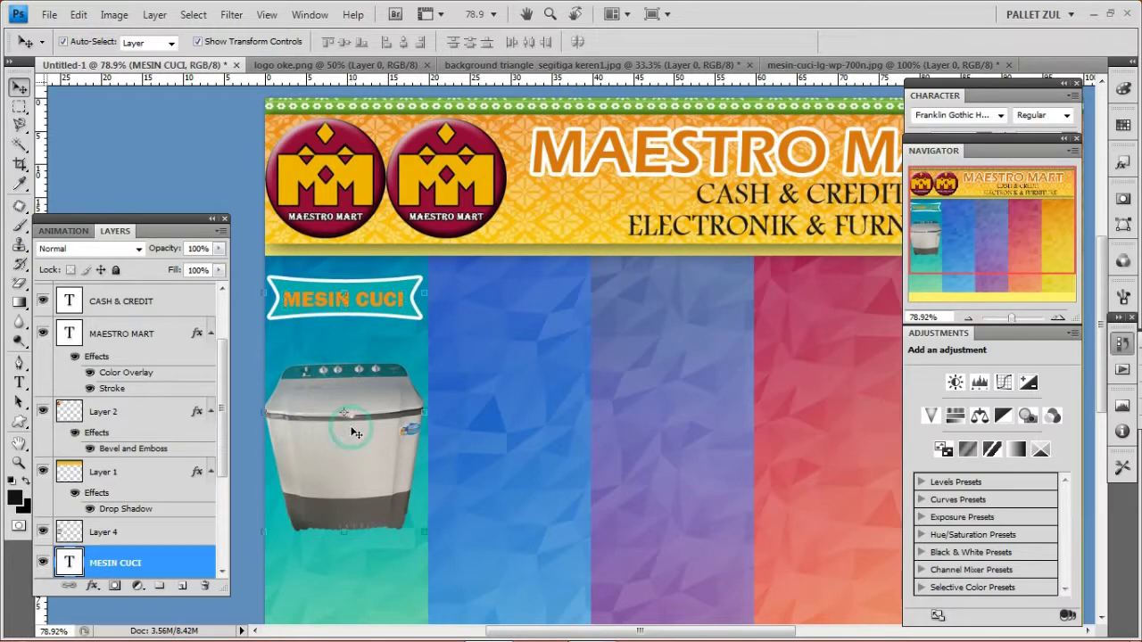
pyautogui.keyDown('shift'); pyautogui.click(352, 428); pyautogui.keyUp('shift')
pyautogui.rightClick(133, 534)
pyautogui.click(193, 479)
pyautogui.click(413, 316)
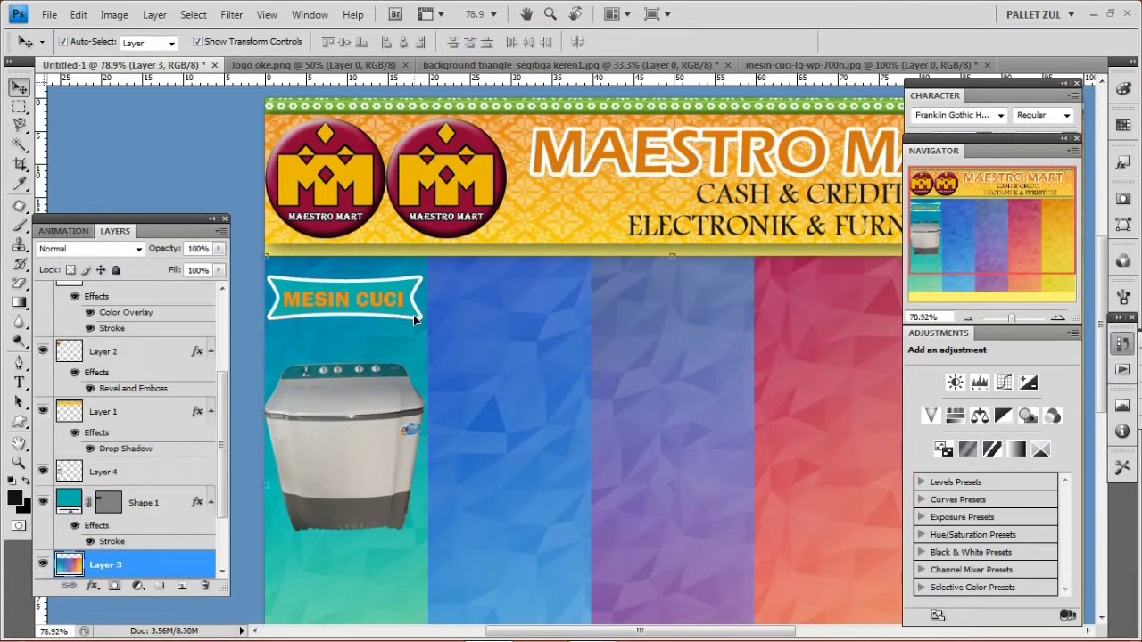
pyautogui.click(144, 493)
pyautogui.keyDown('shift'); pyautogui.click(139, 473); pyautogui.keyUp('shift')
pyautogui.rightClick(139, 475)
pyautogui.click(204, 428)
pyautogui.moveTo(404, 313); pyautogui.dragTo(492, 316)
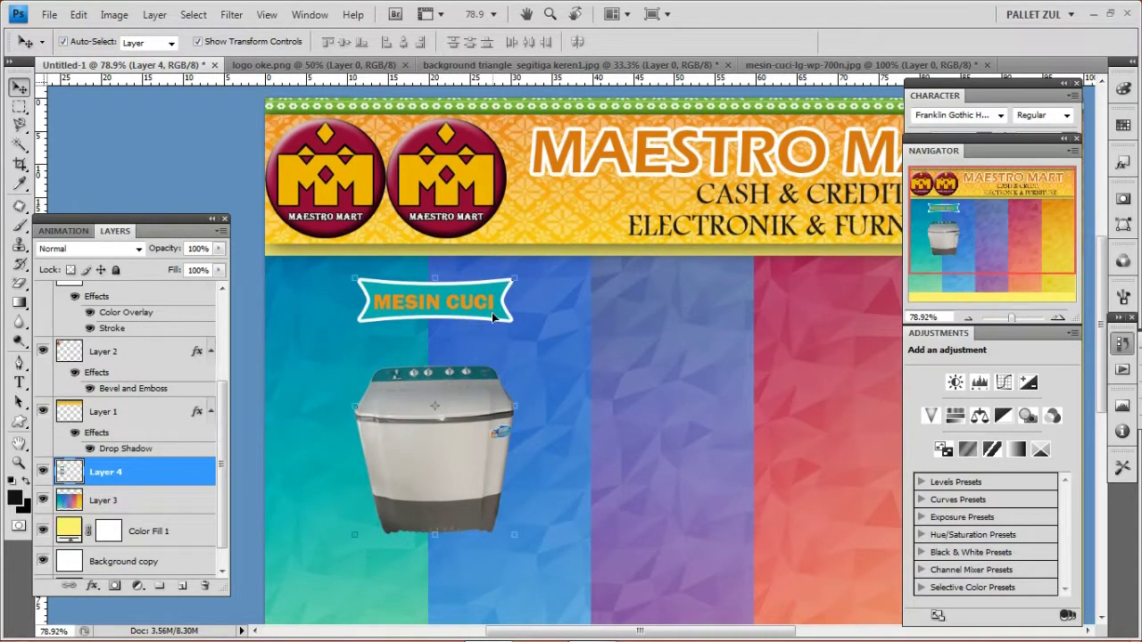
pyautogui.hotkey('ctrl', 'z')
# Step: Duplicate the merged ribbon and washing machine layer and move the copy onto the blue stripe, level with the original
pyautogui.rightClick(131, 487)
pyautogui.click(123, 477)
pyautogui.rightClick(106, 470)
pyautogui.rightClick(105, 473)
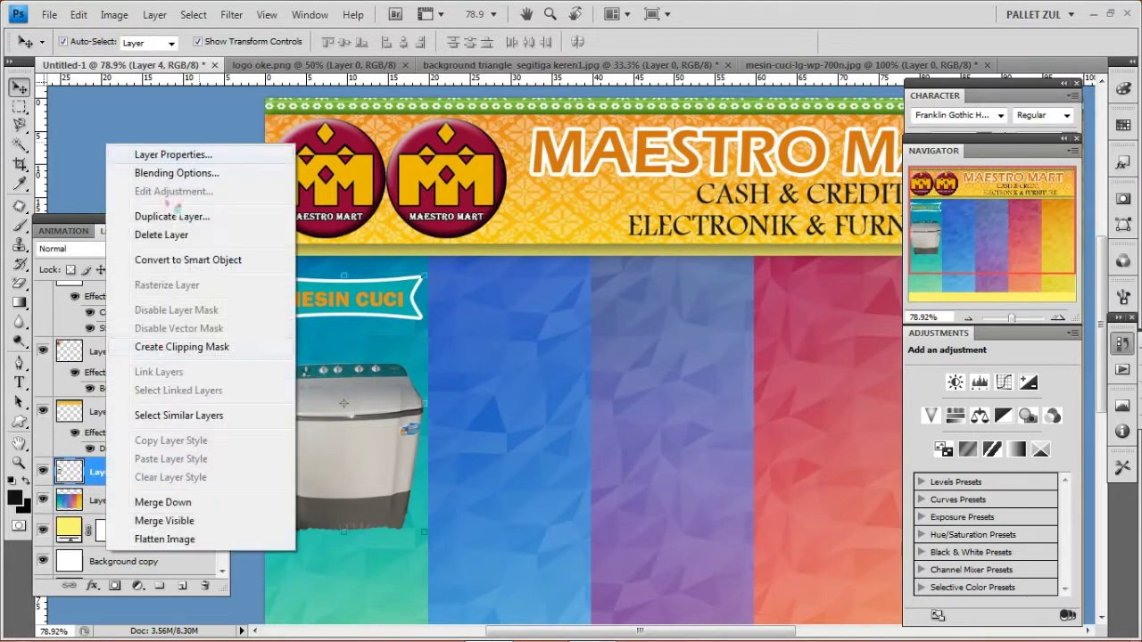
pyautogui.click(174, 218)
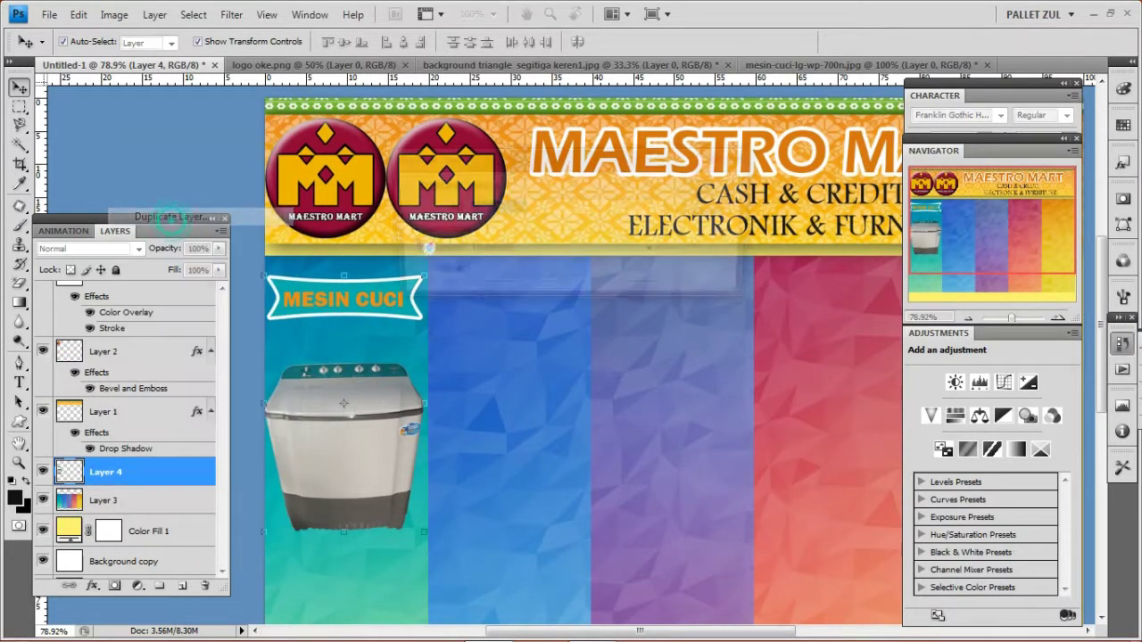
pyautogui.click(721, 189)
pyautogui.moveTo(386, 397); pyautogui.dragTo(548, 402)
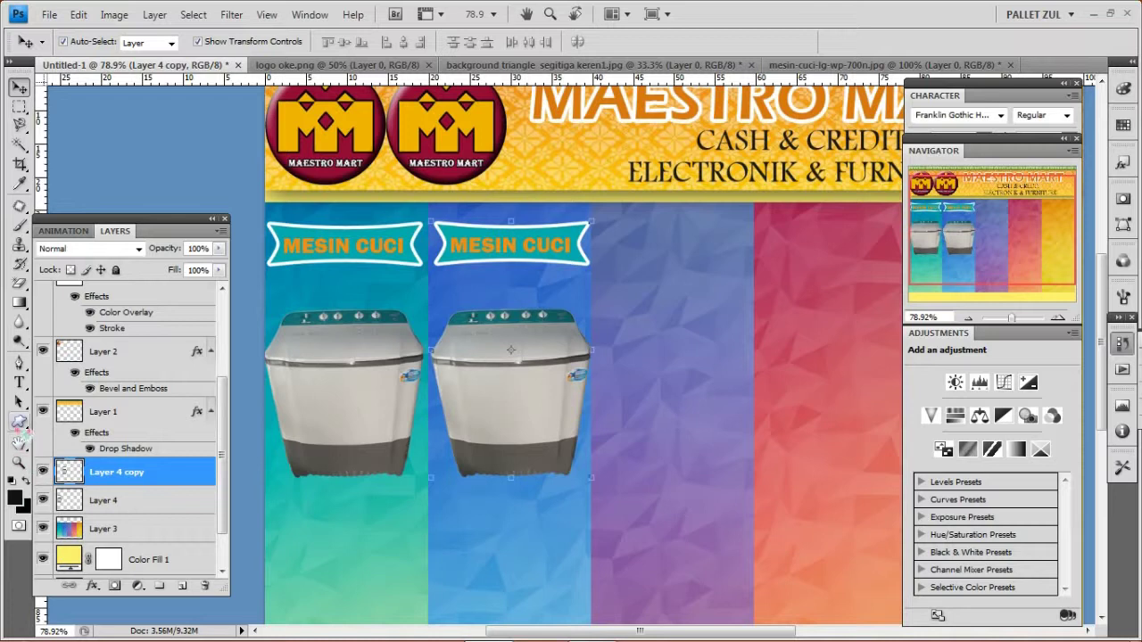
# Step: Draw a ribbon shape across the top of the purple stripe and fill it with purple #7964b3 sampled from the stripe
pyautogui.click(19, 420)
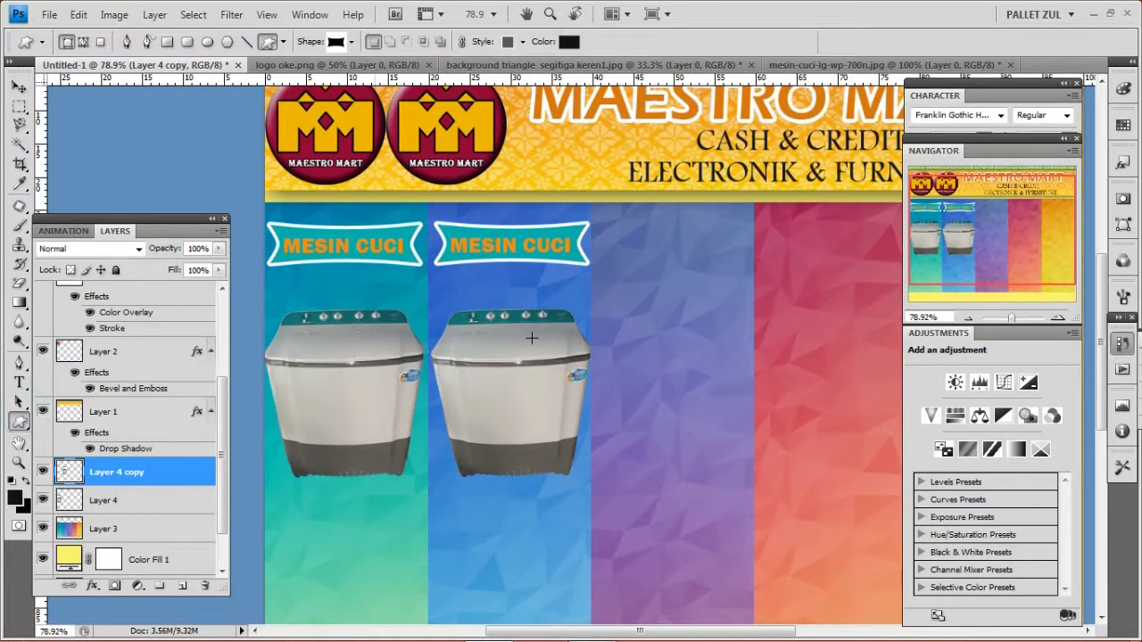
pyautogui.moveTo(598, 226); pyautogui.dragTo(680, 255)
pyautogui.moveTo(748, 265); pyautogui.dragTo(751, 268)
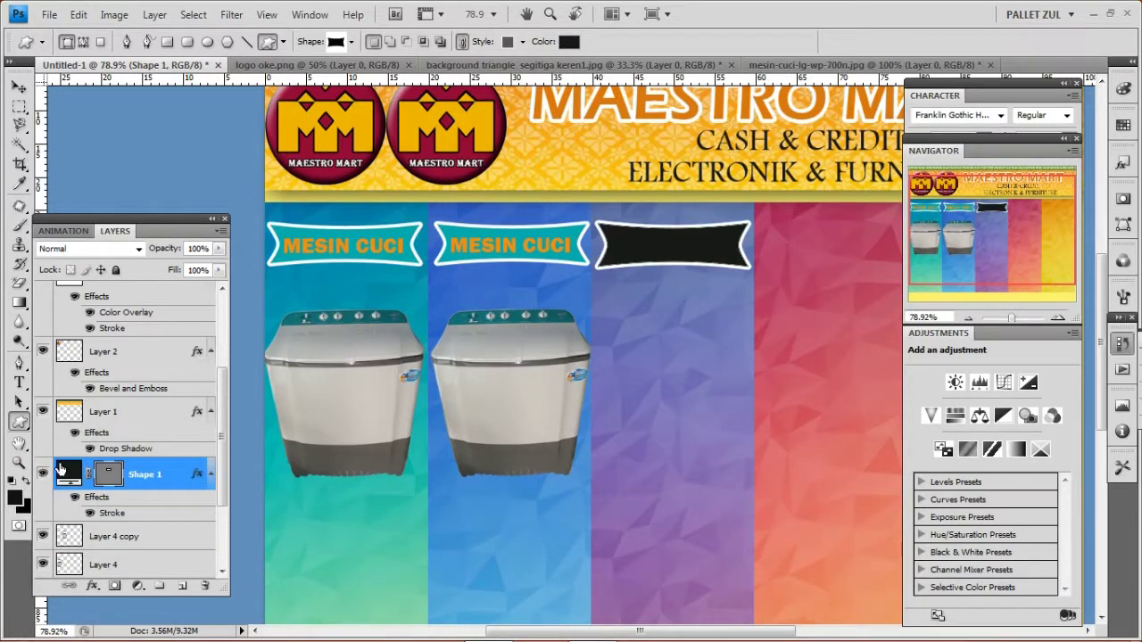
pyautogui.doubleClick(68, 473)
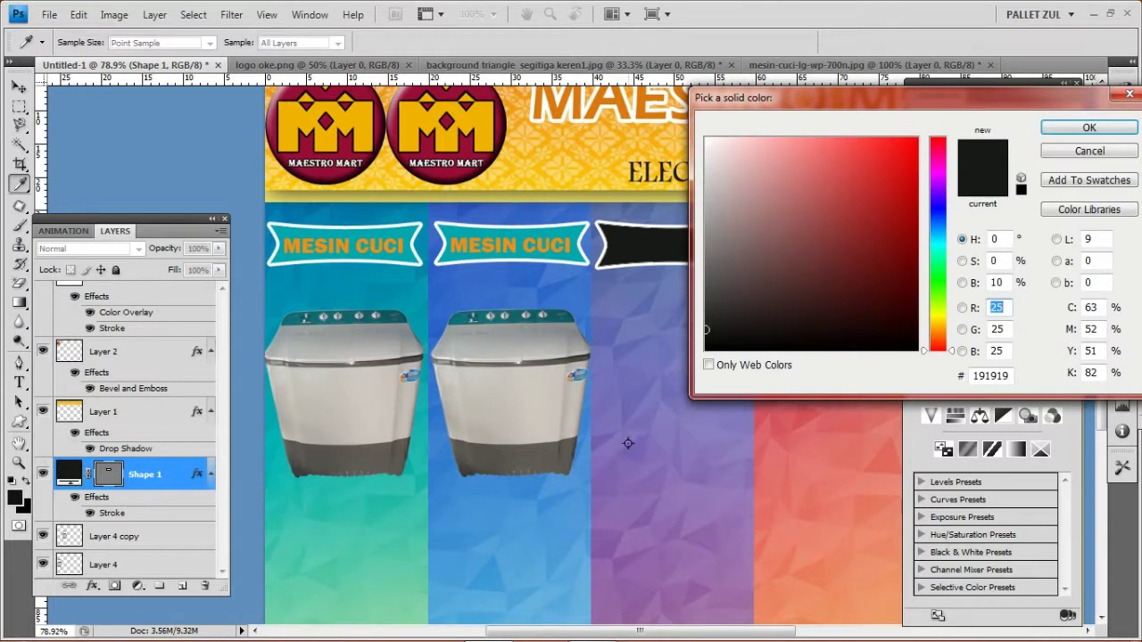
pyautogui.click(638, 448)
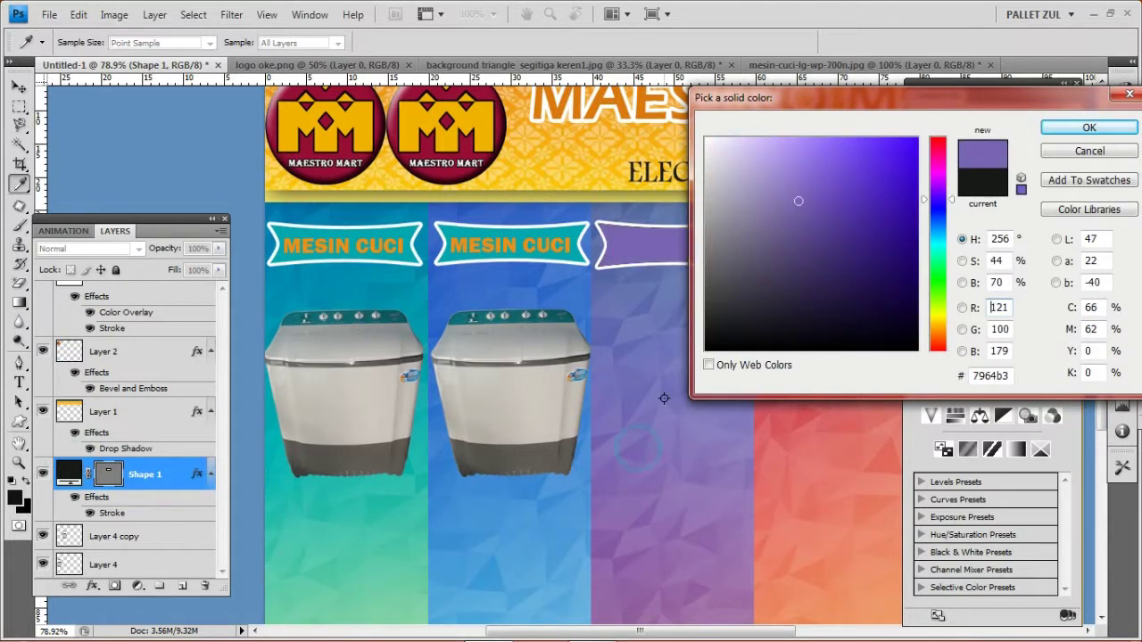
pyautogui.click(1088, 128)
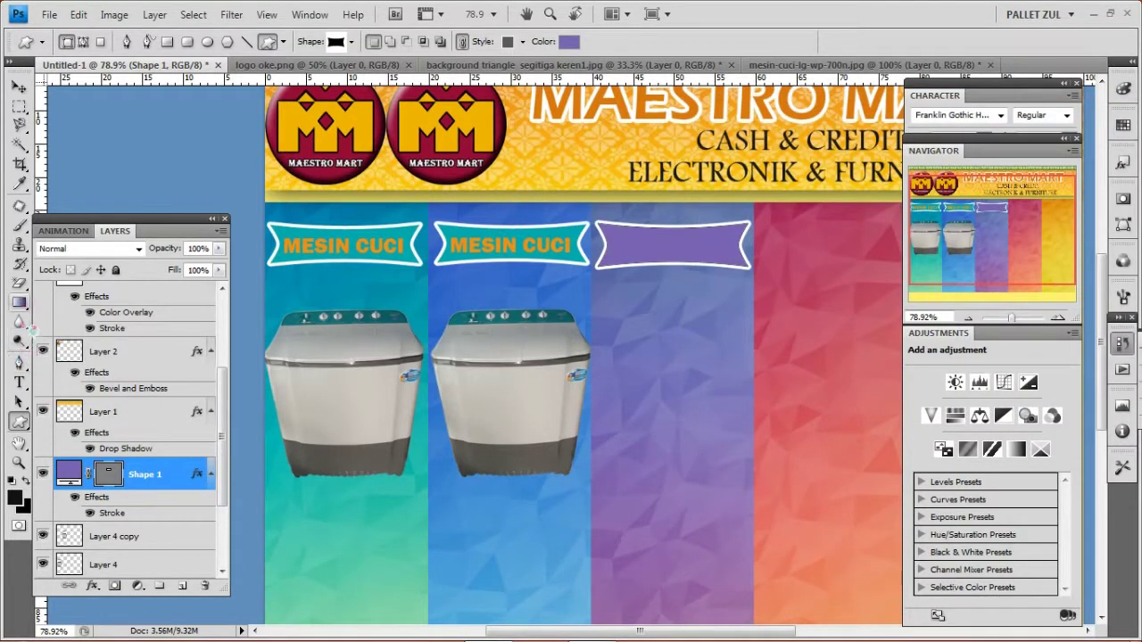
# Step: Add the text KOMPUTER in orange Franklin Gothic at 16 pt and place it inside the purple ribbon
pyautogui.click(19, 382)
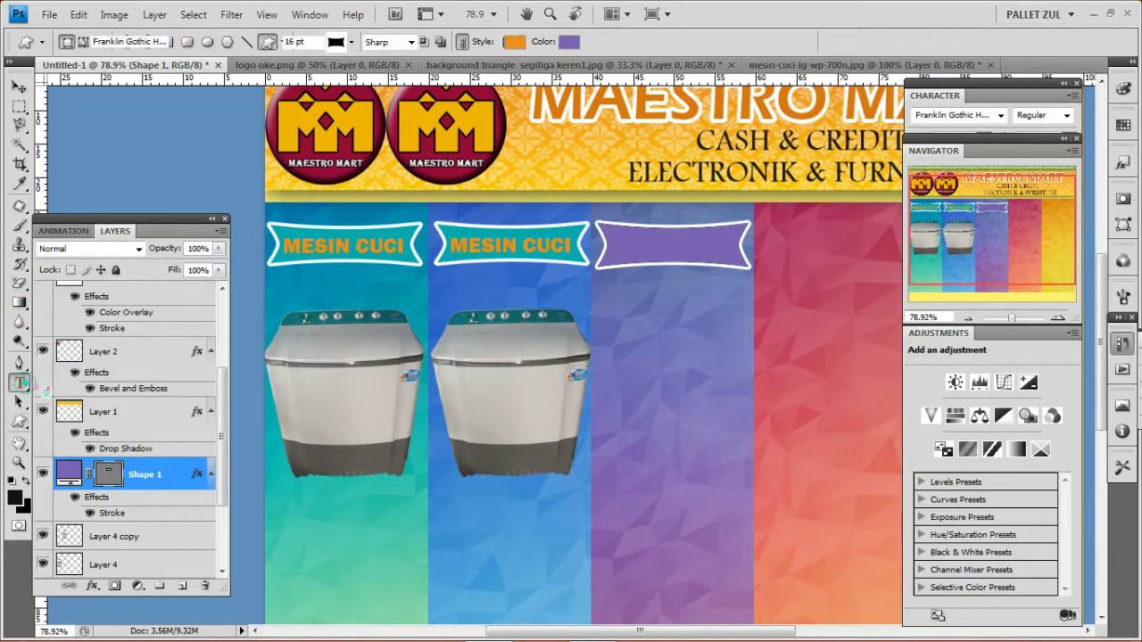
pyautogui.click(1059, 317)
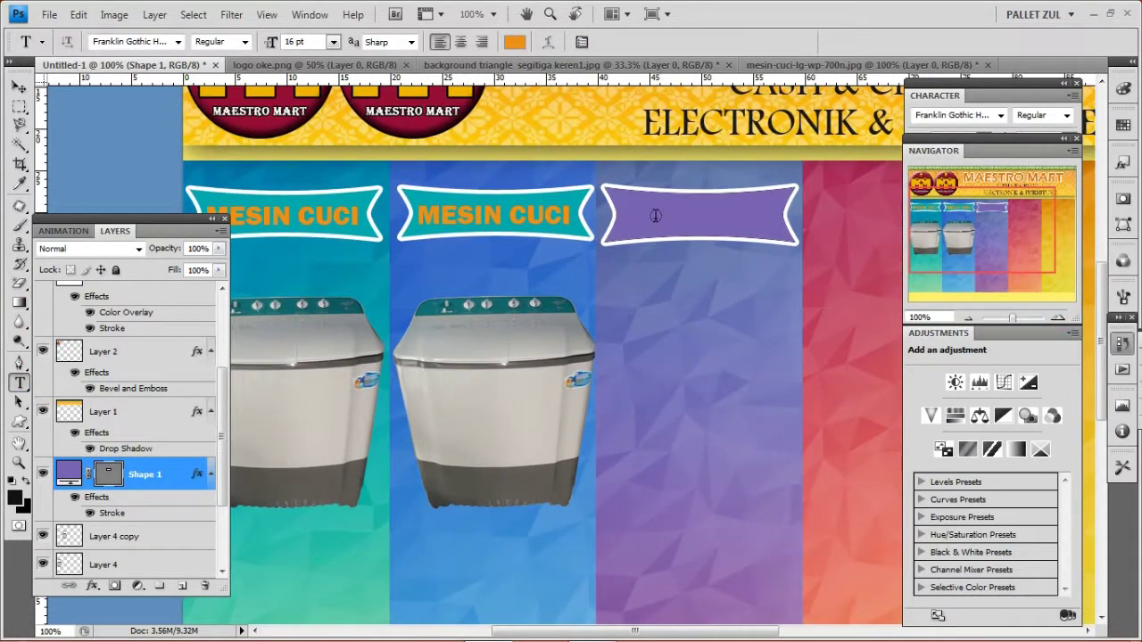
pyautogui.click(642, 318)
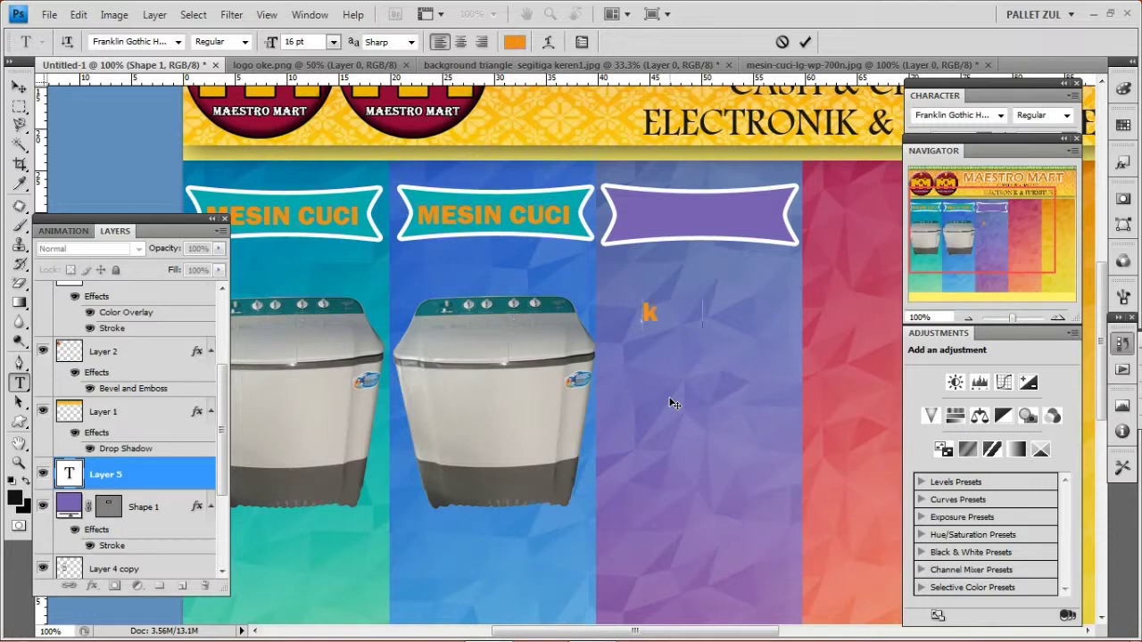
pyautogui.write('kOMPUTER')
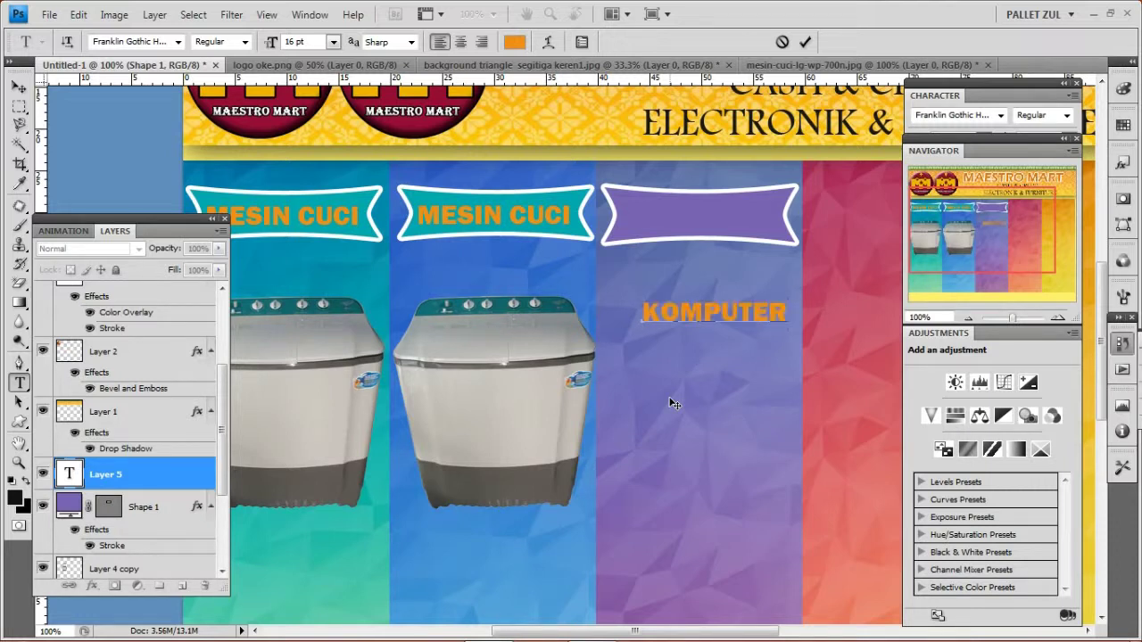
pyautogui.hotkey('ctrl', 'a')
pyautogui.click(19, 87)
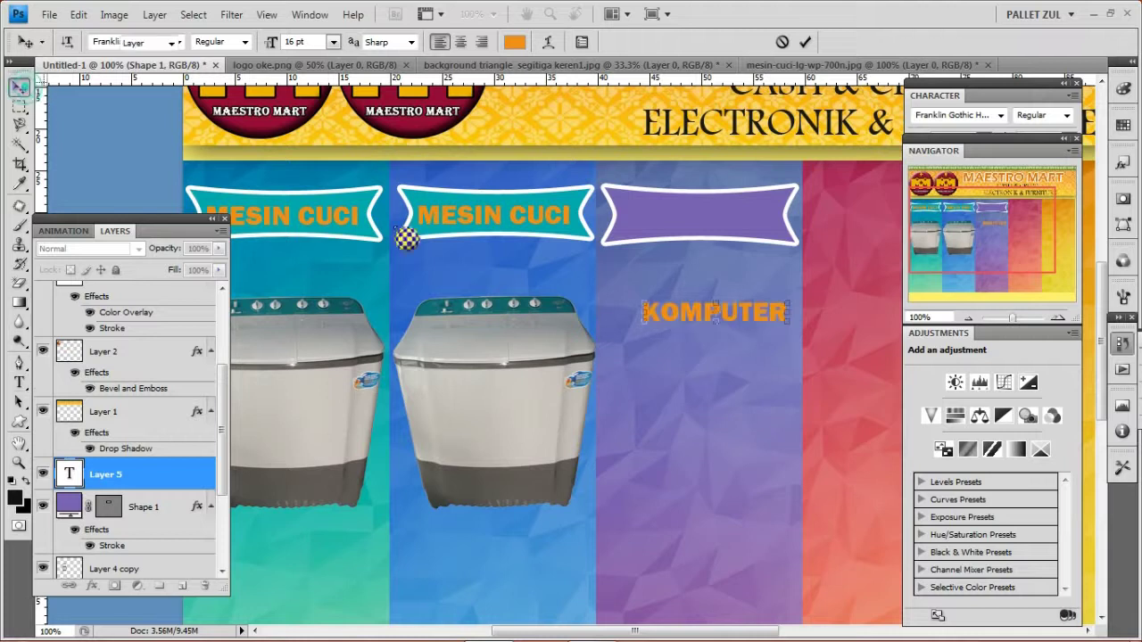
pyautogui.moveTo(747, 313); pyautogui.dragTo(724, 216)
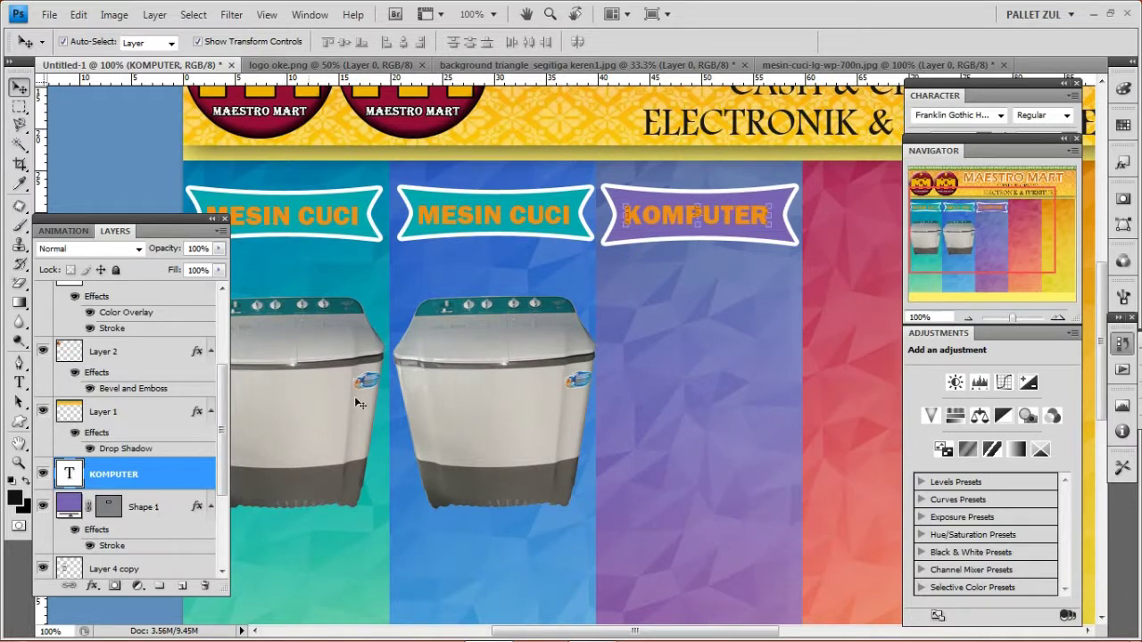
# Step: Duplicate the purple ribbon's shape layer and position the copy on the red stripe, level with the original
pyautogui.rightClick(153, 509)
pyautogui.click(230, 172)
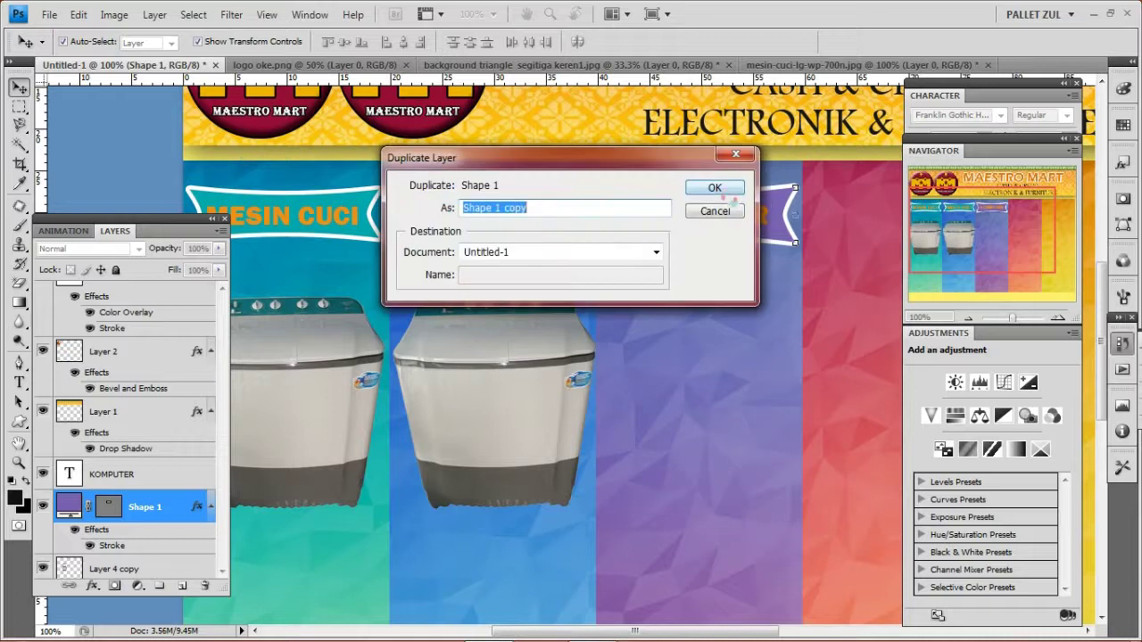
pyautogui.click(722, 187)
pyautogui.moveTo(729, 435); pyautogui.dragTo(488, 468)
pyautogui.moveTo(536, 227); pyautogui.dragTo(760, 237)
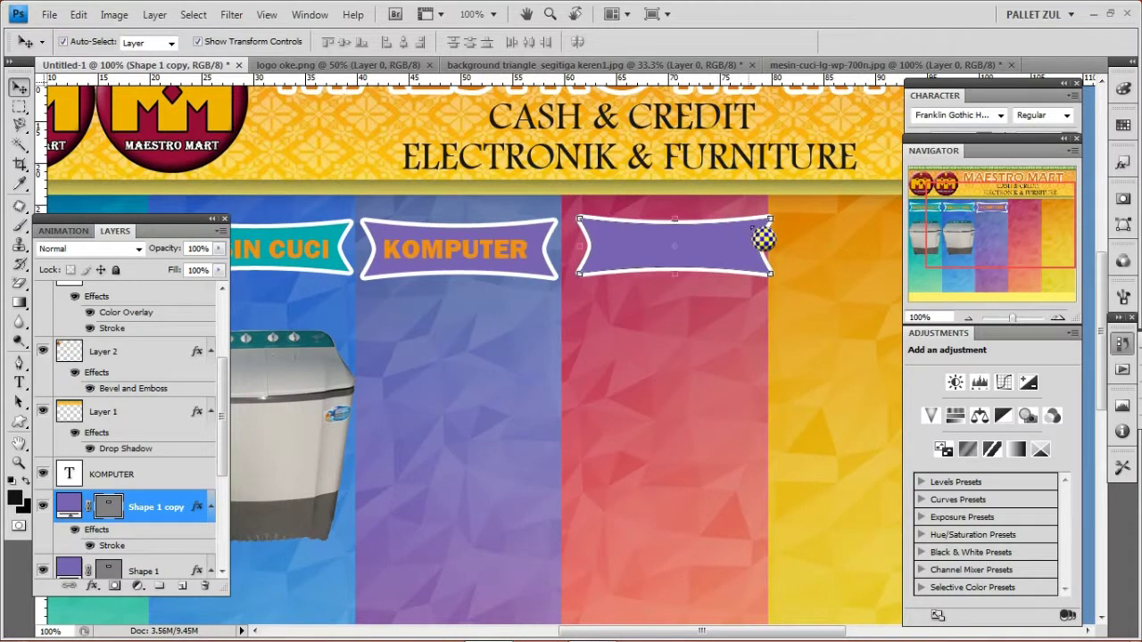
pyautogui.press('Left')
pyautogui.press('Left')
pyautogui.press('Left')
pyautogui.press('Left')
pyautogui.press('Left')
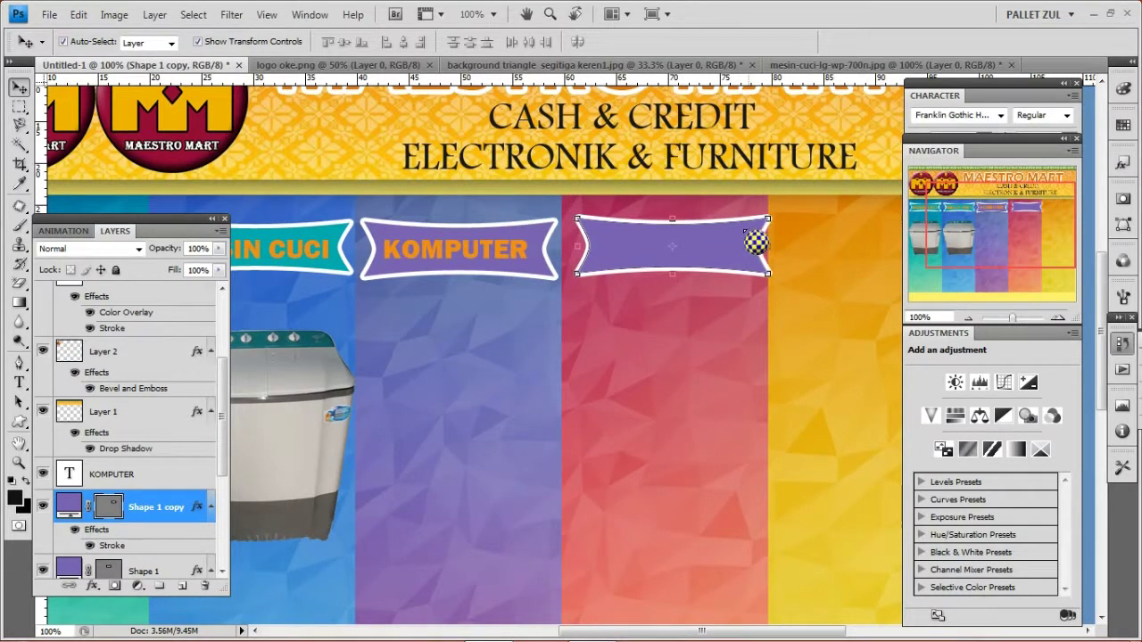
pyautogui.press('Left')
pyautogui.press('Down')
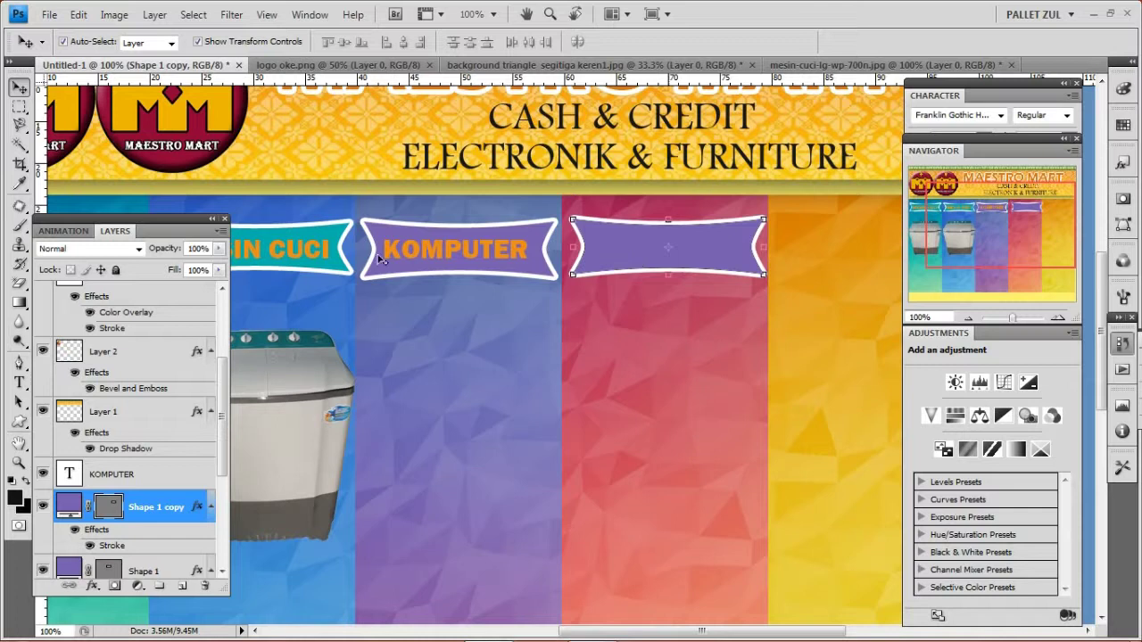
# Step: Recolour the copied ribbon with a red sampled from the red stripe
pyautogui.doubleClick(68, 506)
pyautogui.click(622, 473)
pyautogui.click(1089, 127)
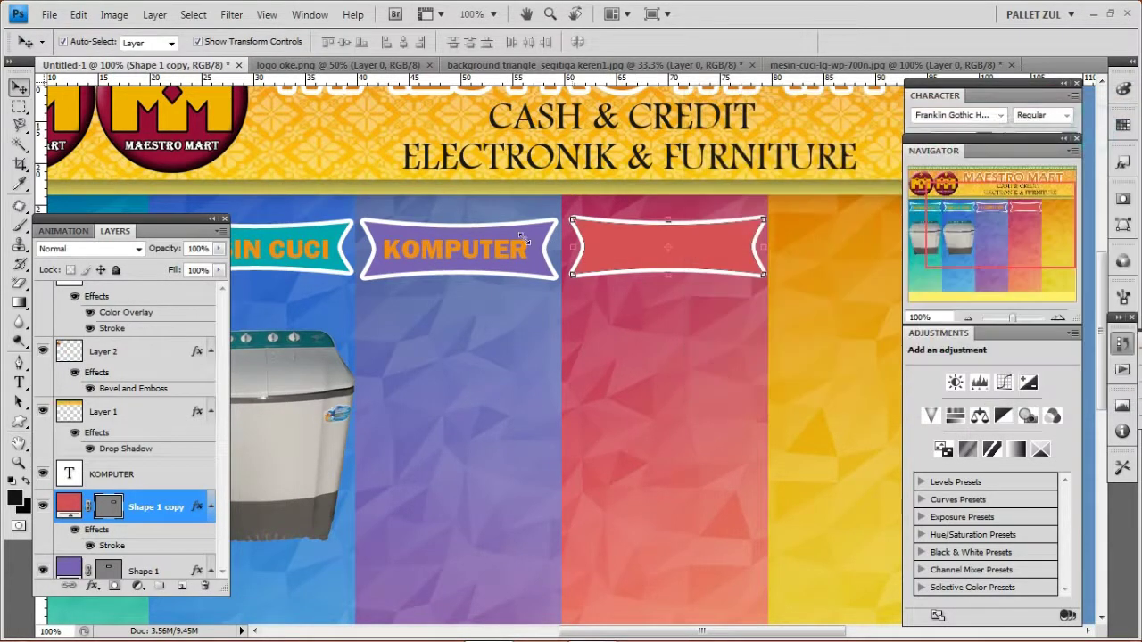
# Step: Duplicate the KOMPUTER text layer and centre the copy in the red ribbon
pyautogui.click(433, 253)
pyautogui.rightClick(114, 475)
pyautogui.click(211, 207)
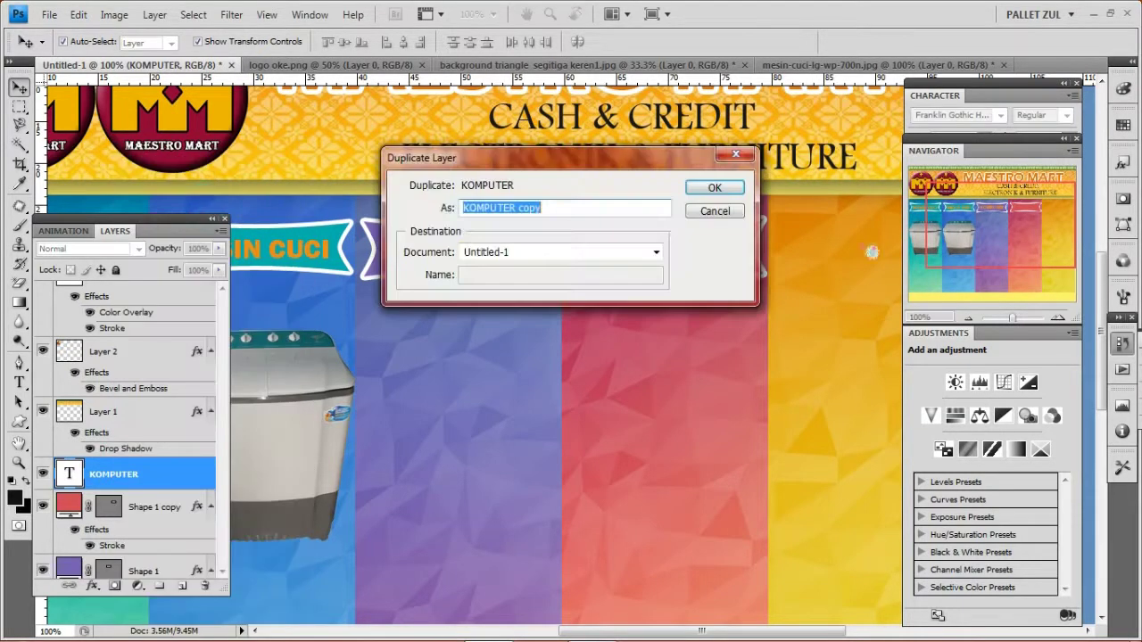
pyautogui.click(737, 189)
pyautogui.moveTo(447, 254); pyautogui.dragTo(662, 264)
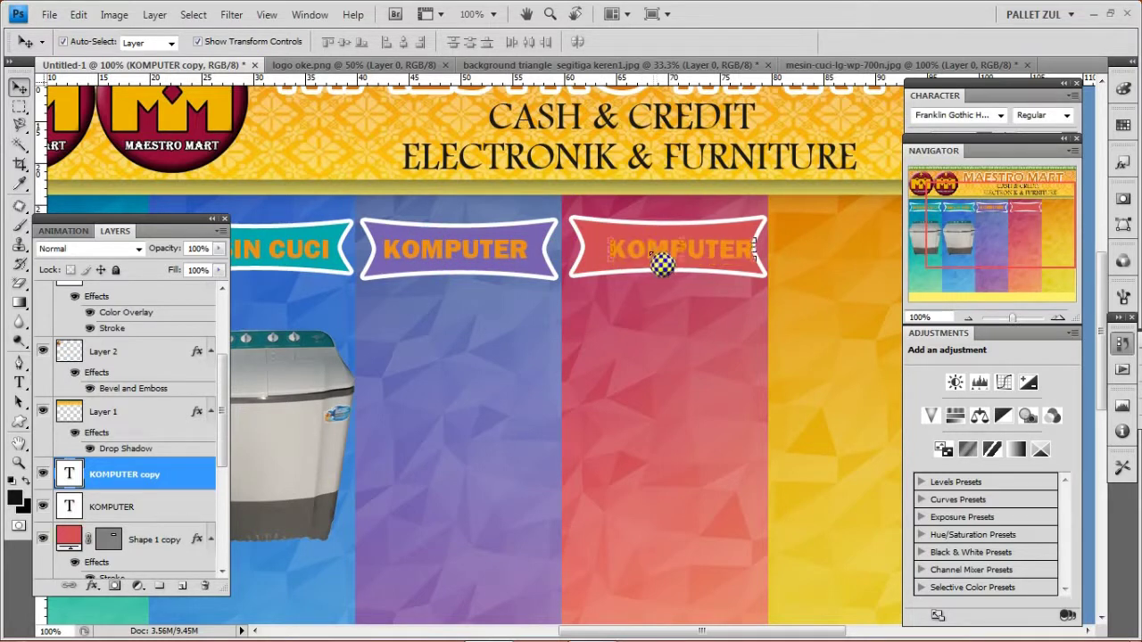
pyautogui.moveTo(654, 271); pyautogui.dragTo(649, 275)
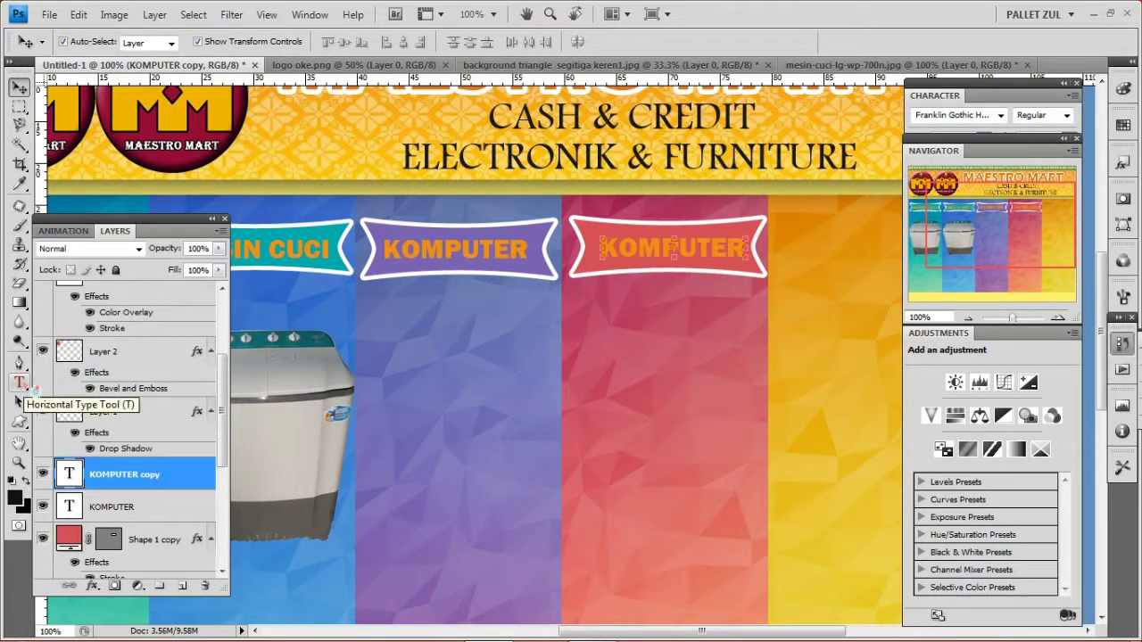
# Step: Change the red ribbon's KOMPUTER text to blue #5b6aaf sampled from the purple stripe
pyautogui.click(18, 382)
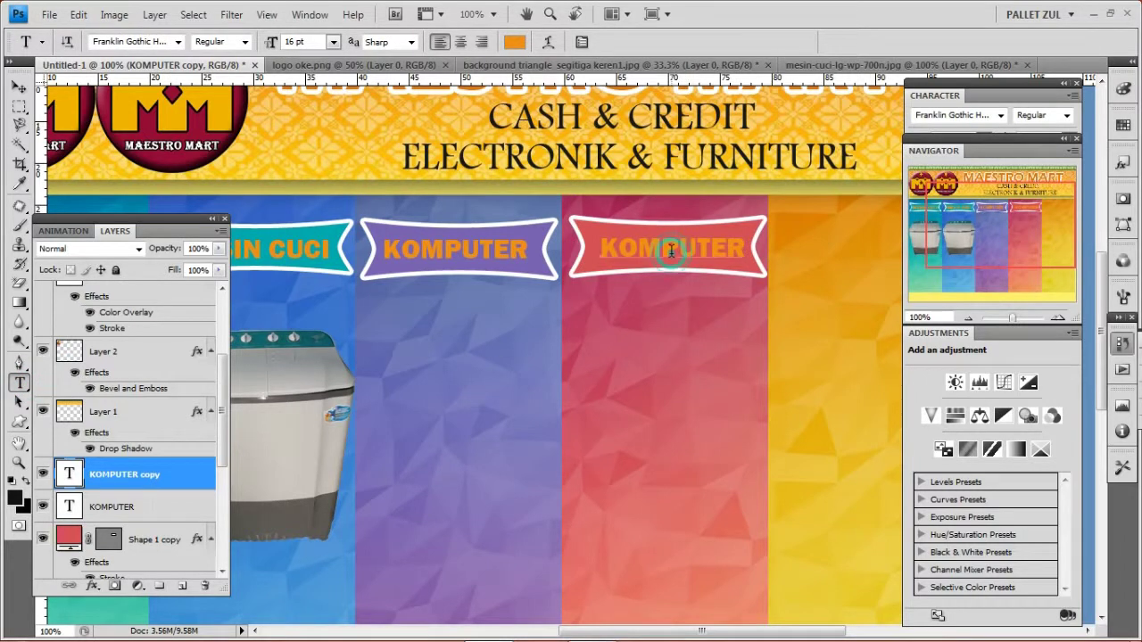
pyautogui.doubleClick(671, 251)
pyautogui.click(516, 42)
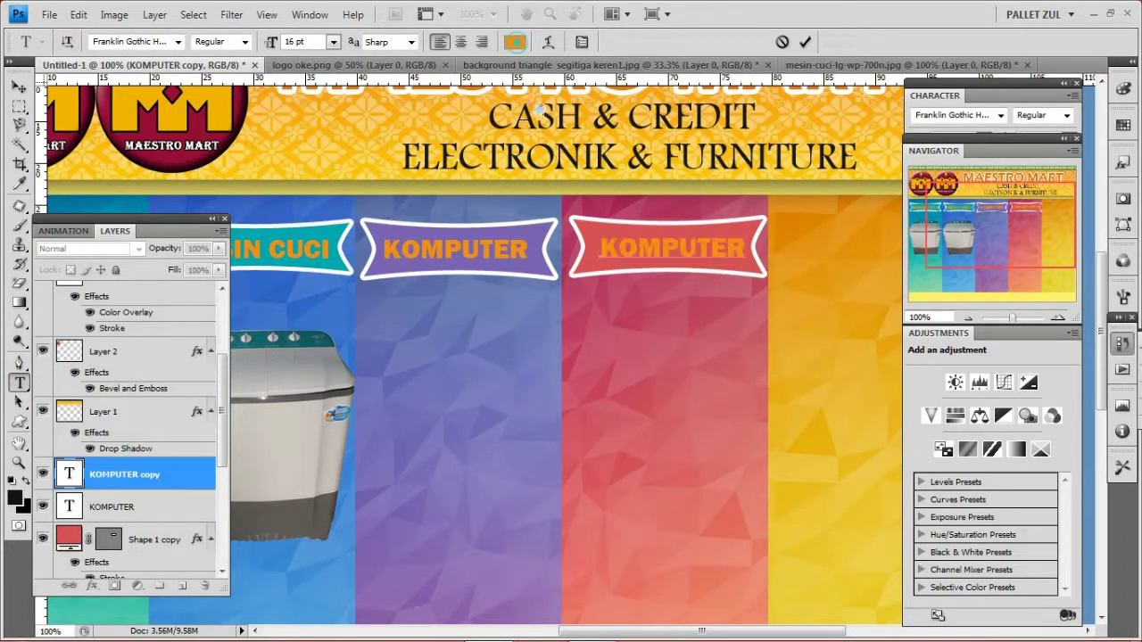
pyautogui.click(518, 289)
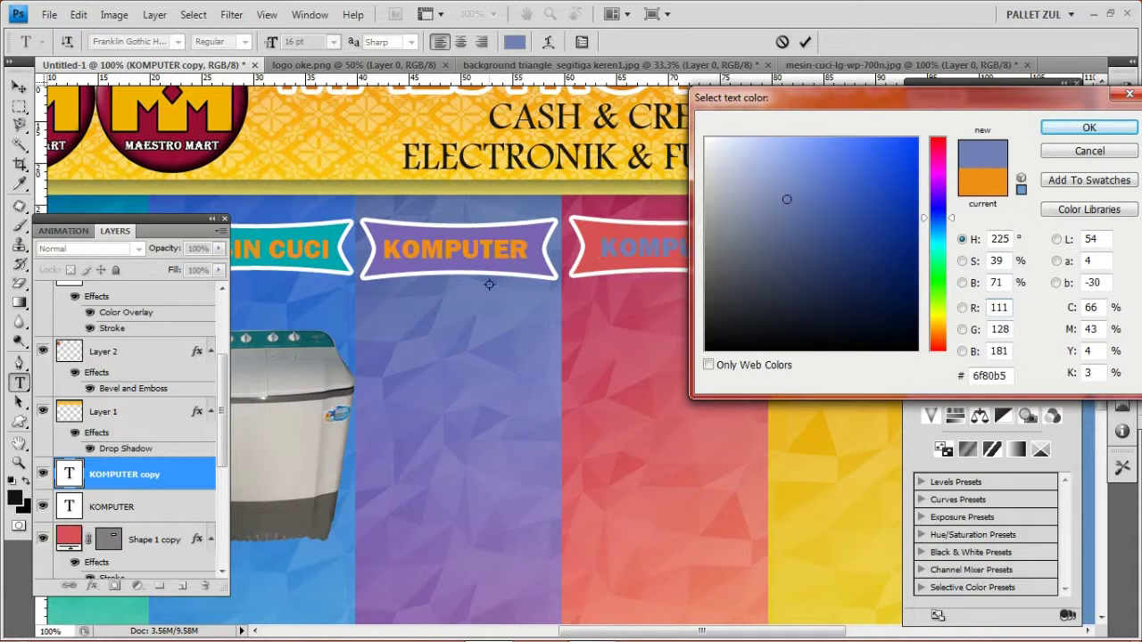
pyautogui.click(428, 321)
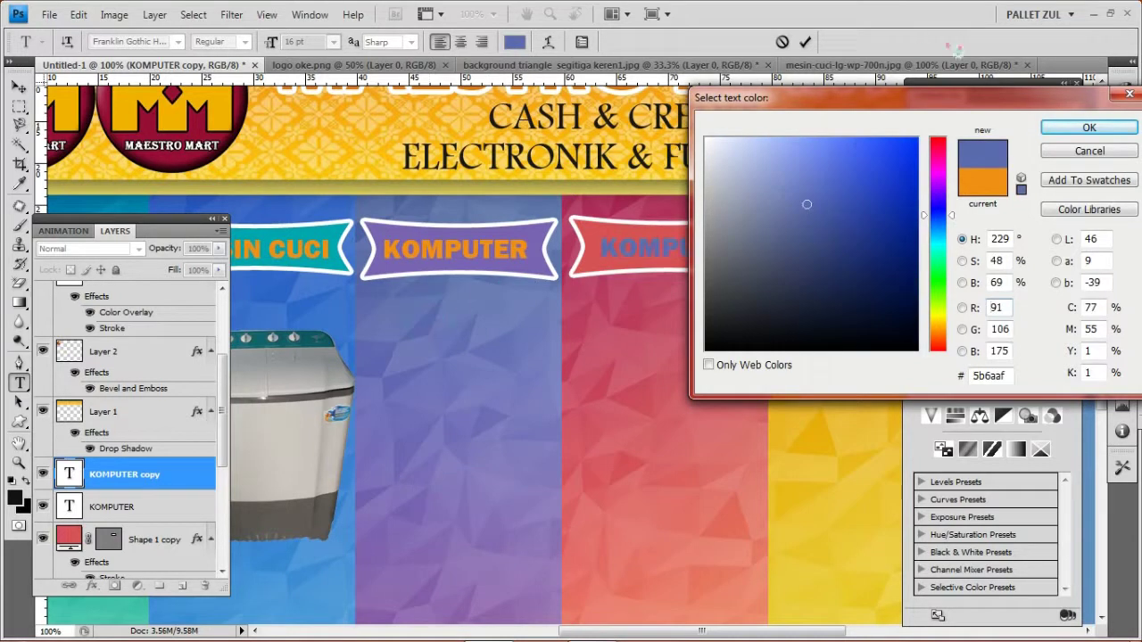
pyautogui.click(1087, 129)
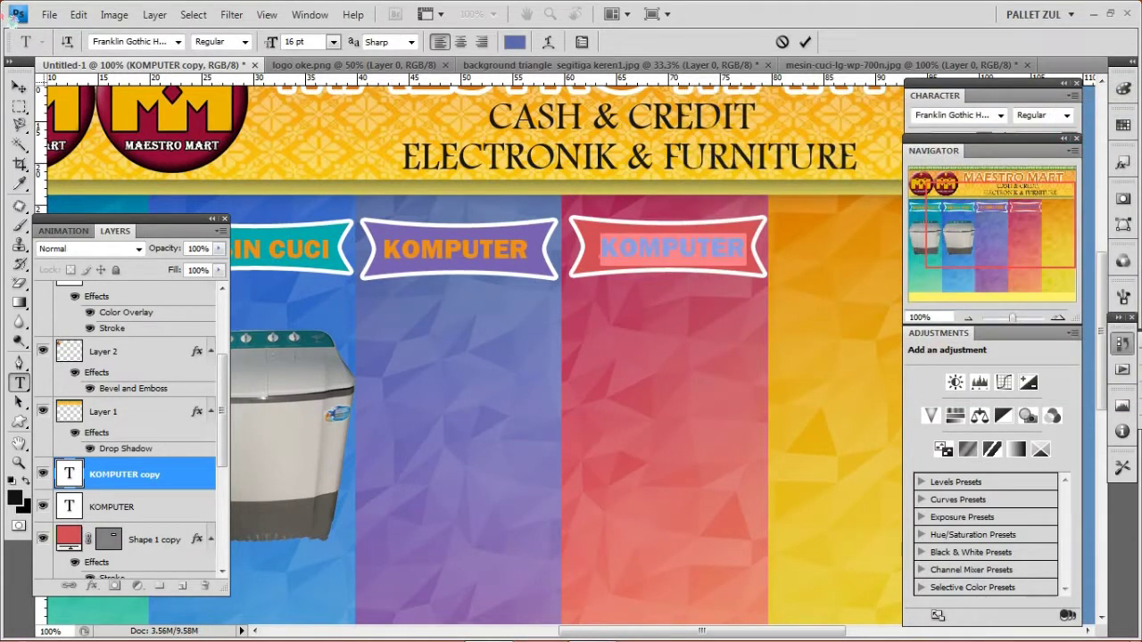
pyautogui.click(51, 16)
pyautogui.click(517, 413)
pyautogui.click(18, 87)
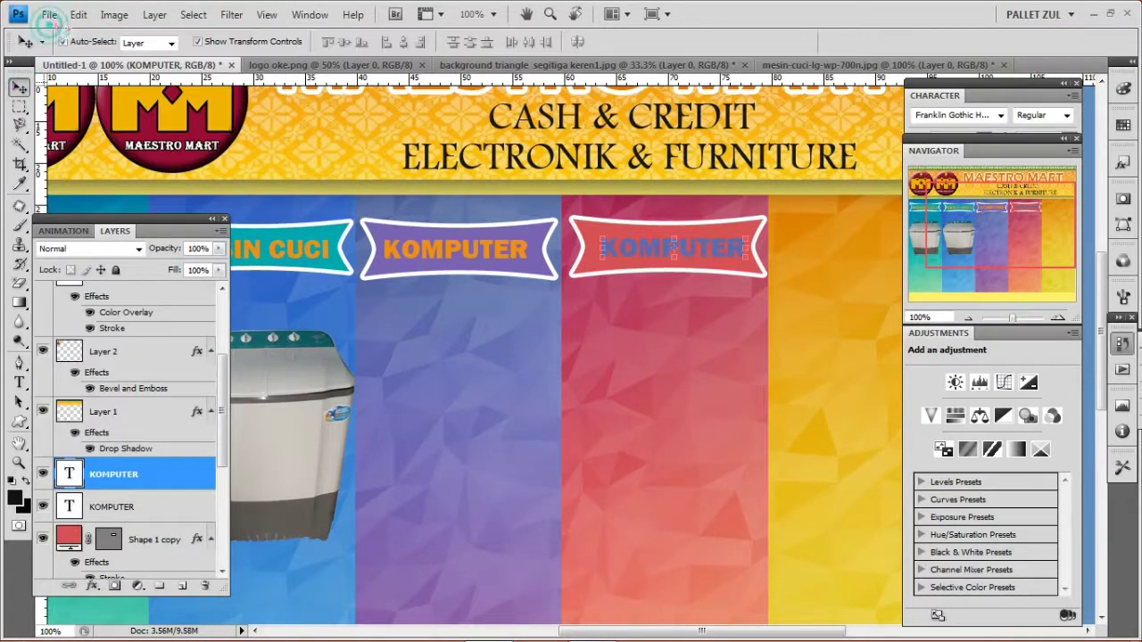
# Step: Open computersupportinmumbai.jpg, convert its background to a regular layer and erase the white areas around the computer with the Magic Eraser
pyautogui.click(49, 15)
pyautogui.click(70, 51)
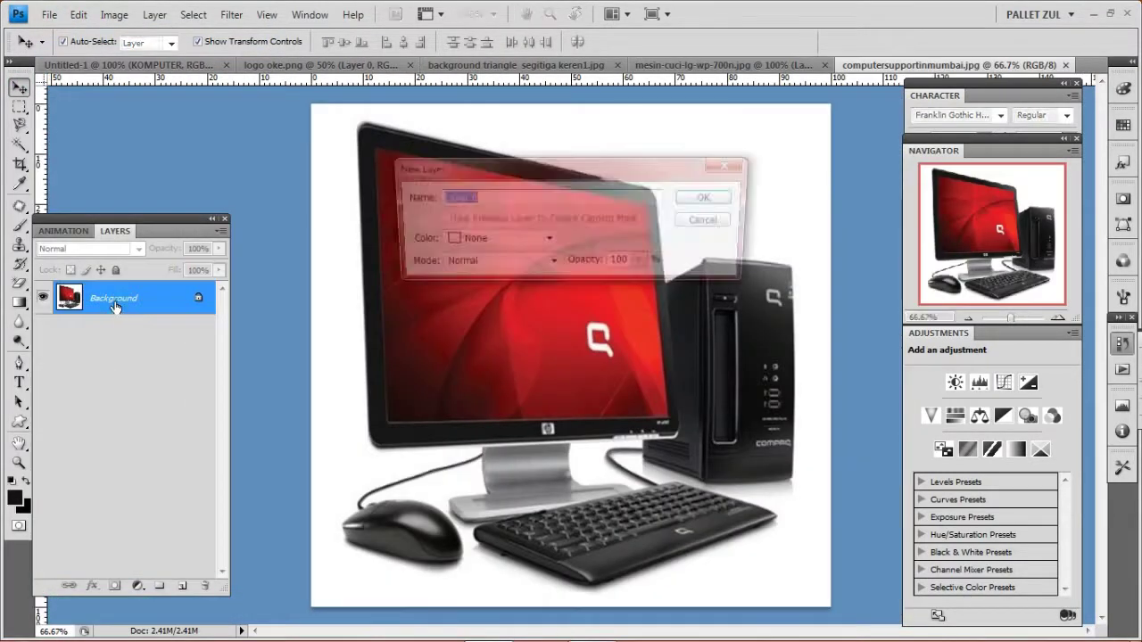
pyautogui.press('e')
pyautogui.click(751, 167)
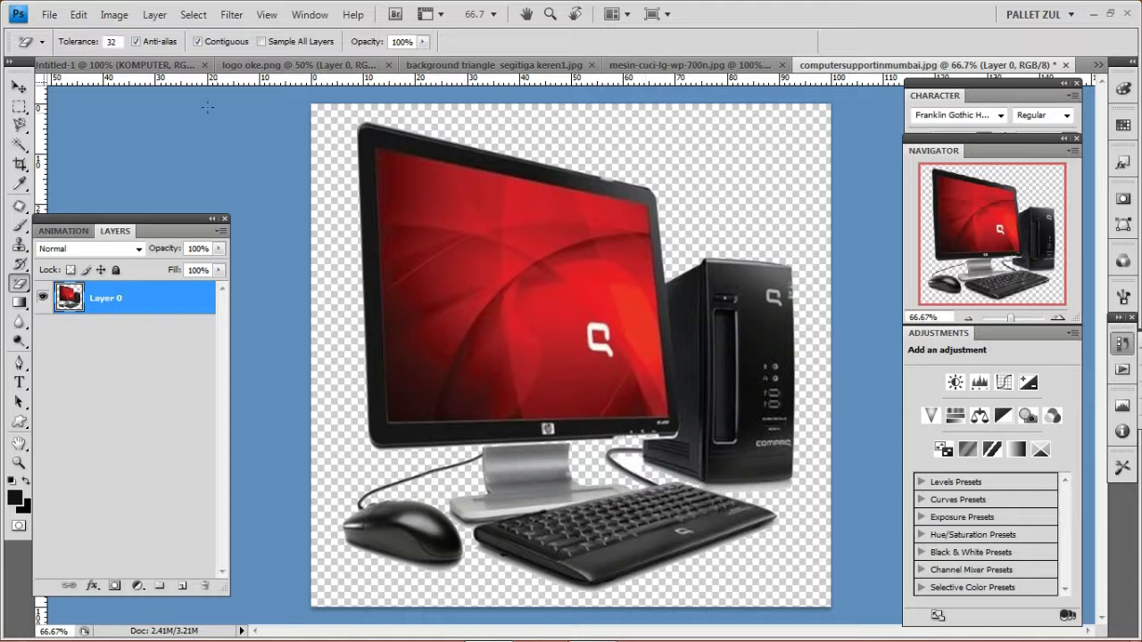
# Step: Bring the computer cutout into the banner document and scale it down to roughly one stripe's width
pyautogui.click(19, 87)
pyautogui.moveTo(240, 92); pyautogui.dragTo(654, 401)
pyautogui.click(970, 318)
pyautogui.click(970, 319)
pyautogui.click(969, 319)
pyautogui.click(969, 319)
pyautogui.moveTo(767, 475); pyautogui.dragTo(659, 364)
pyautogui.press('Return')
pyautogui.moveTo(571, 250); pyautogui.dragTo(726, 401)
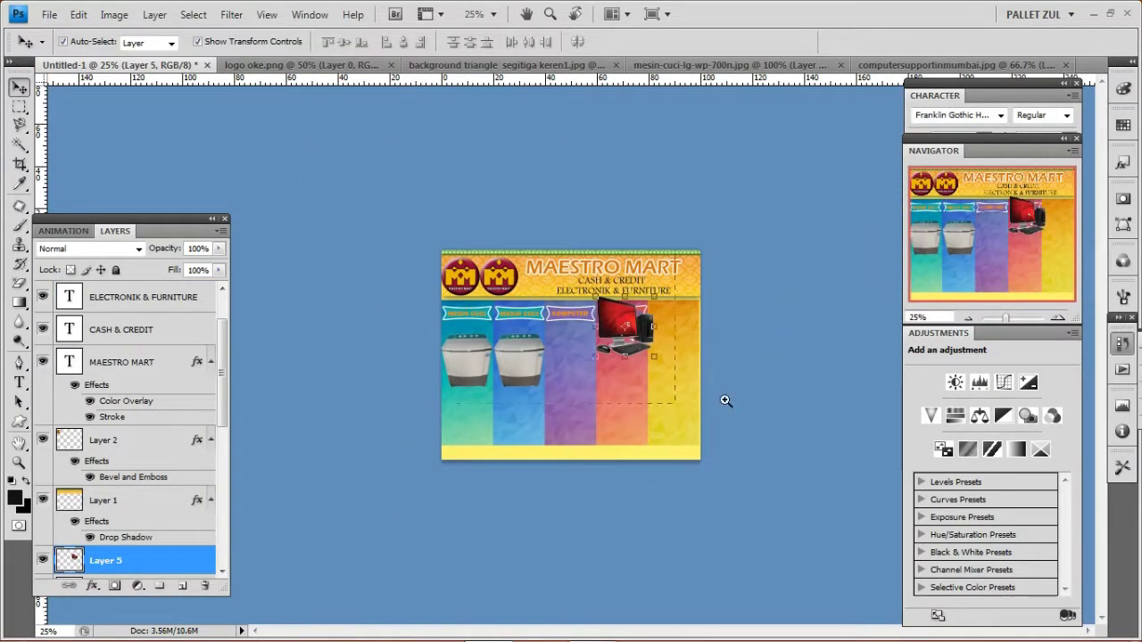
# Step: Move the computer onto the purple stripe below its ribbon and shrink it to fit within the stripe
pyautogui.moveTo(689, 490); pyautogui.dragTo(587, 504)
pyautogui.moveTo(615, 326); pyautogui.dragTo(456, 434)
pyautogui.moveTo(606, 591); pyautogui.dragTo(547, 530)
pyautogui.press('Return')
# Step: Duplicate the computer layer and place the copy on the red stripe, level with the original
pyautogui.moveTo(479, 403); pyautogui.dragTo(643, 479)
pyautogui.rightClick(146, 560)
pyautogui.click(209, 224)
pyautogui.press('Return')
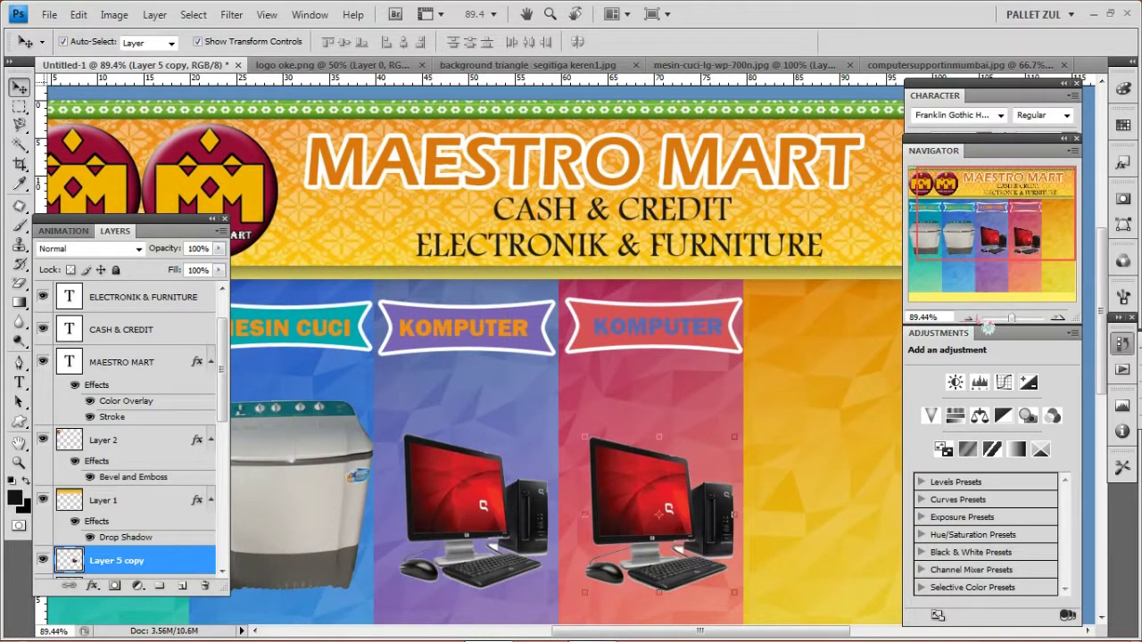
# Step: Duplicate the red KOMPUTER ribbon's shape layer within the banner document
pyautogui.click(981, 318)
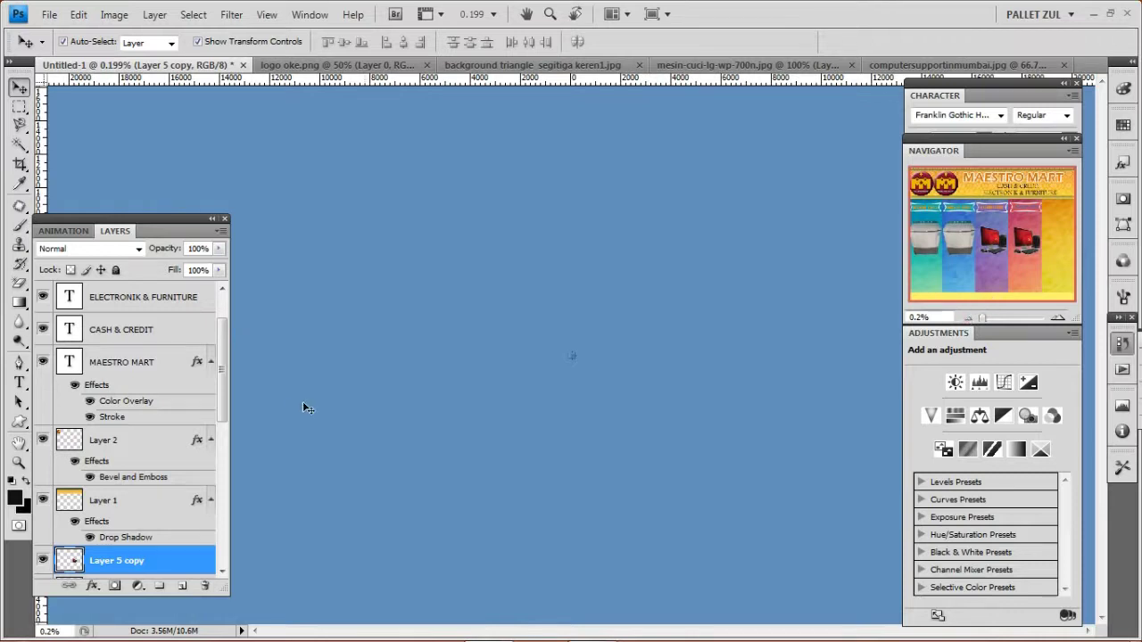
pyautogui.click(1035, 320)
pyautogui.click(971, 320)
pyautogui.click(970, 321)
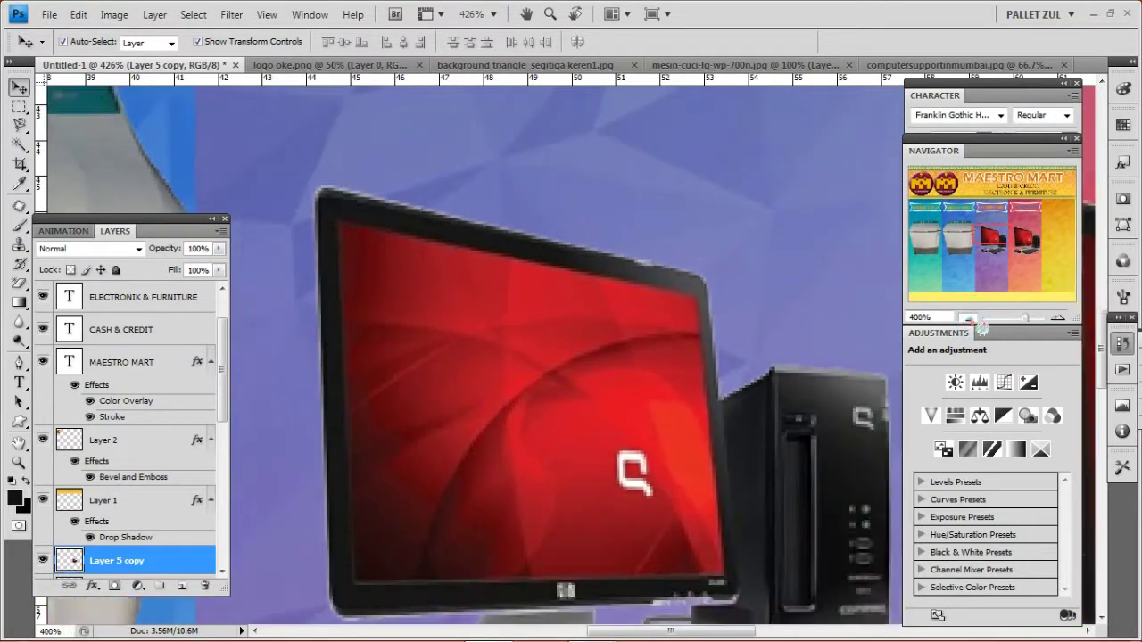
pyautogui.click(971, 321)
pyautogui.click(971, 321)
pyautogui.click(971, 320)
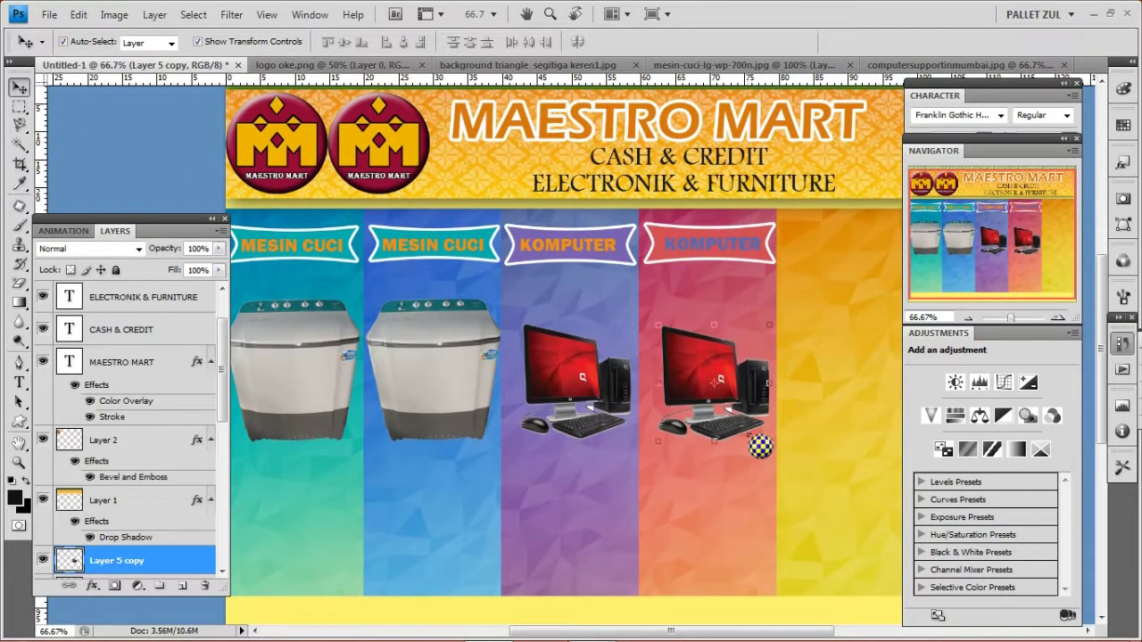
pyautogui.click(713, 258)
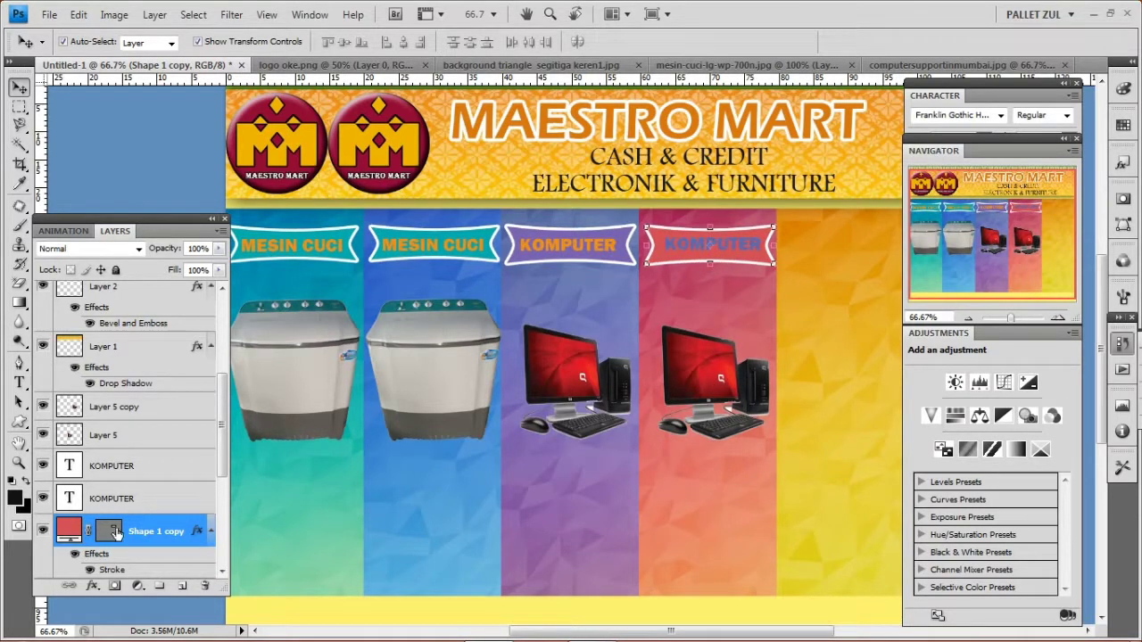
pyautogui.rightClick(203, 531)
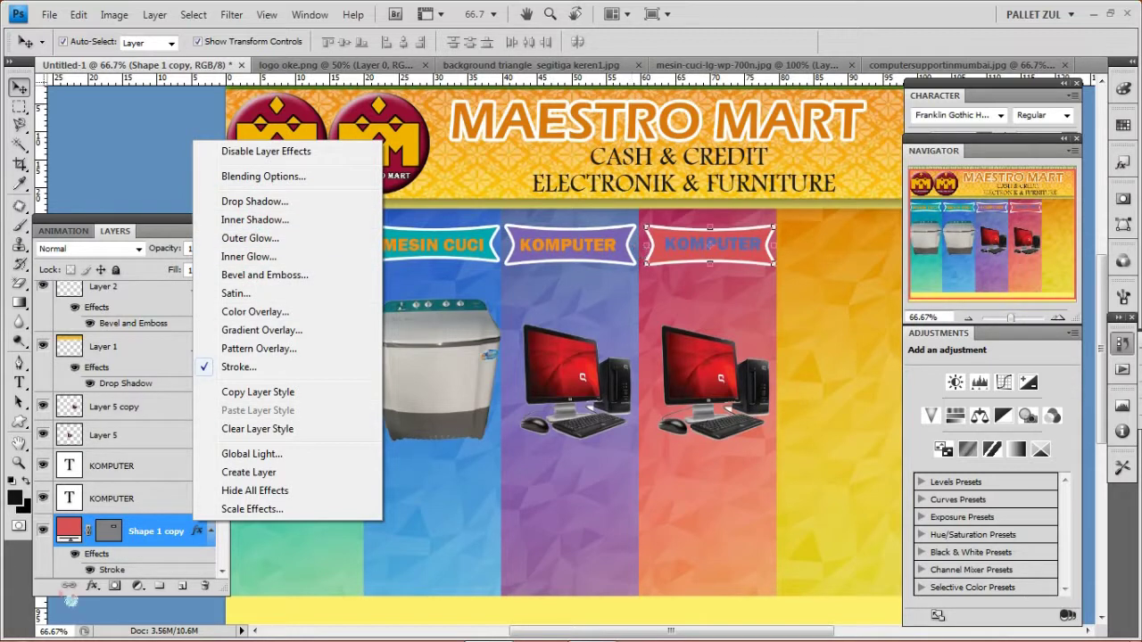
pyautogui.rightClick(128, 519)
pyautogui.rightClick(135, 522)
pyautogui.rightClick(138, 526)
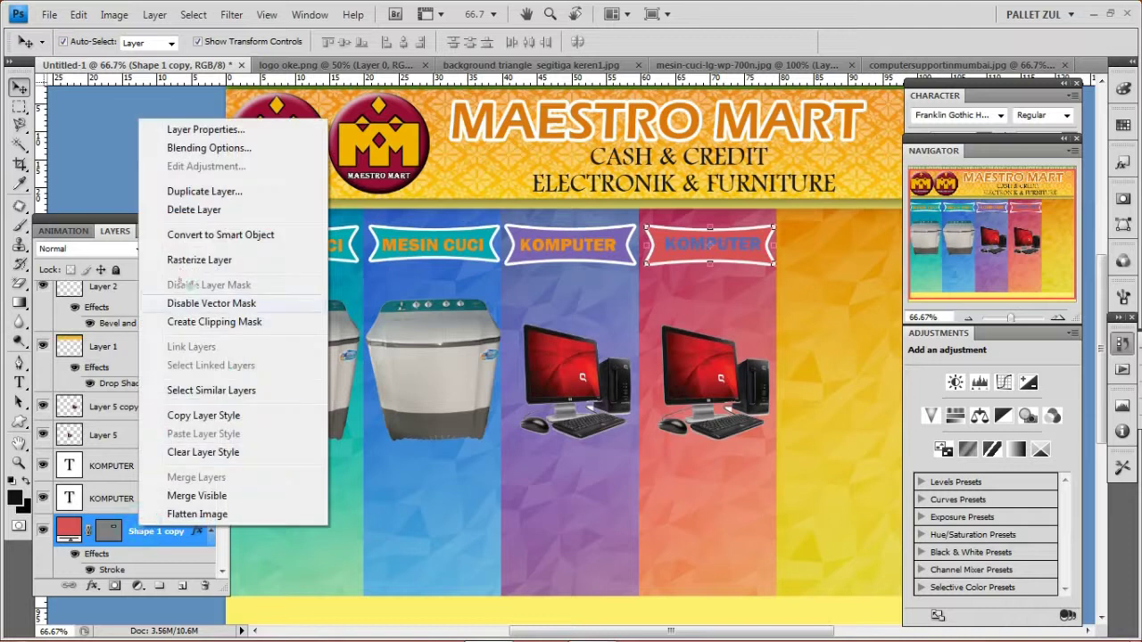
pyautogui.click(204, 191)
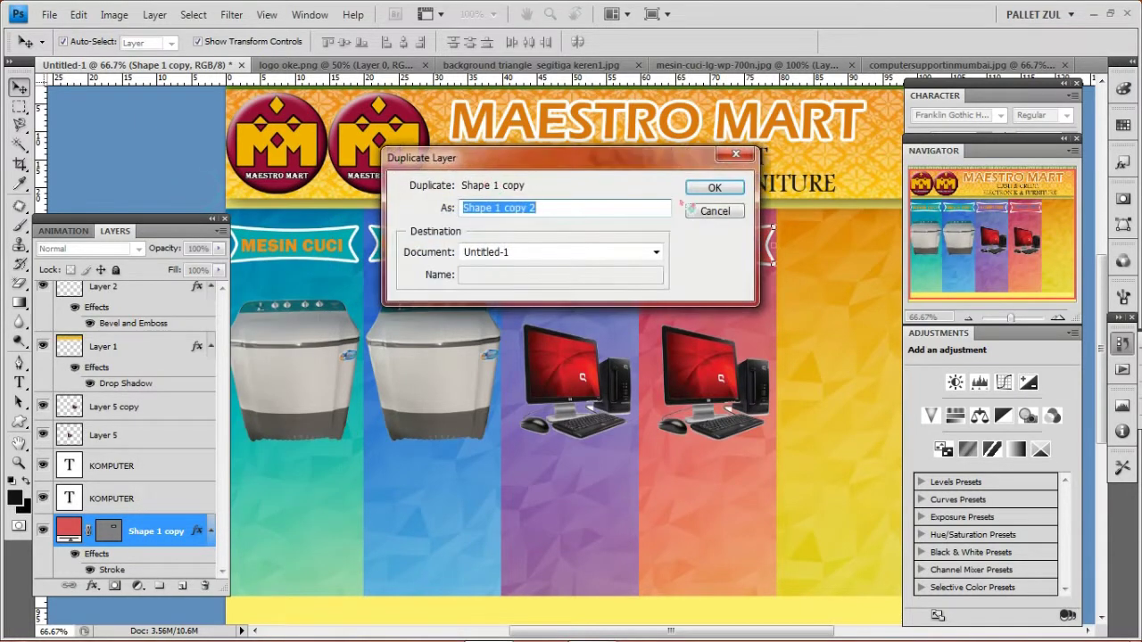
pyautogui.click(705, 187)
# Step: Place the ribbon copy at the head of the yellow stripe, level with the others, and recolour it golden yellow #e9bb1d
pyautogui.moveTo(754, 257); pyautogui.dragTo(896, 244)
pyautogui.moveTo(855, 302); pyautogui.dragTo(812, 338)
pyautogui.moveTo(848, 279); pyautogui.dragTo(857, 300)
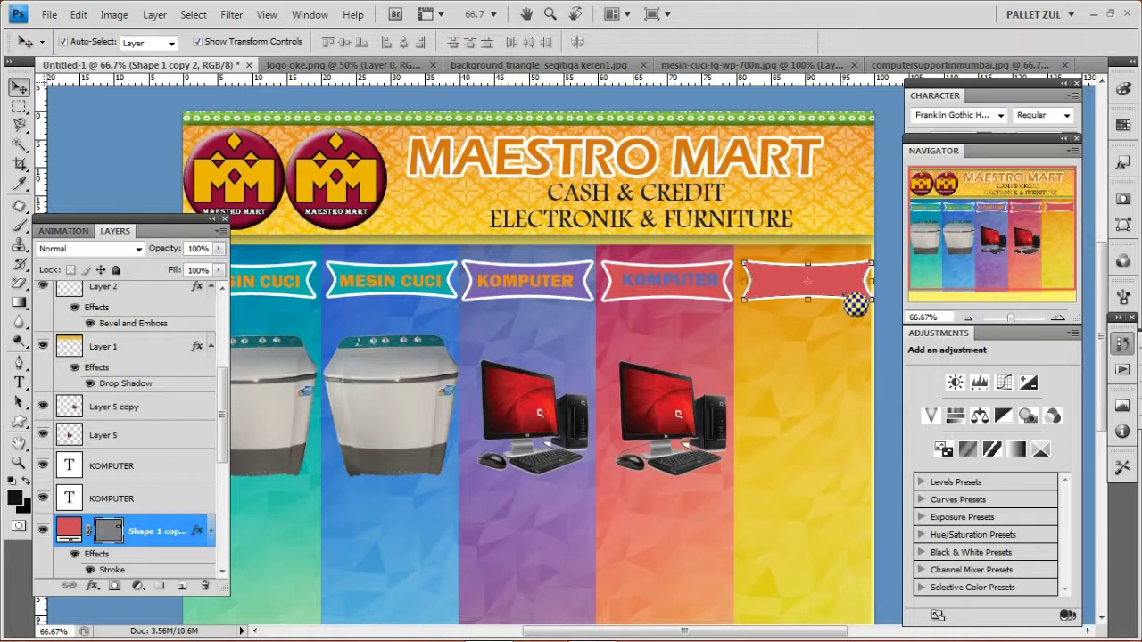
pyautogui.doubleClick(70, 533)
pyautogui.click(753, 440)
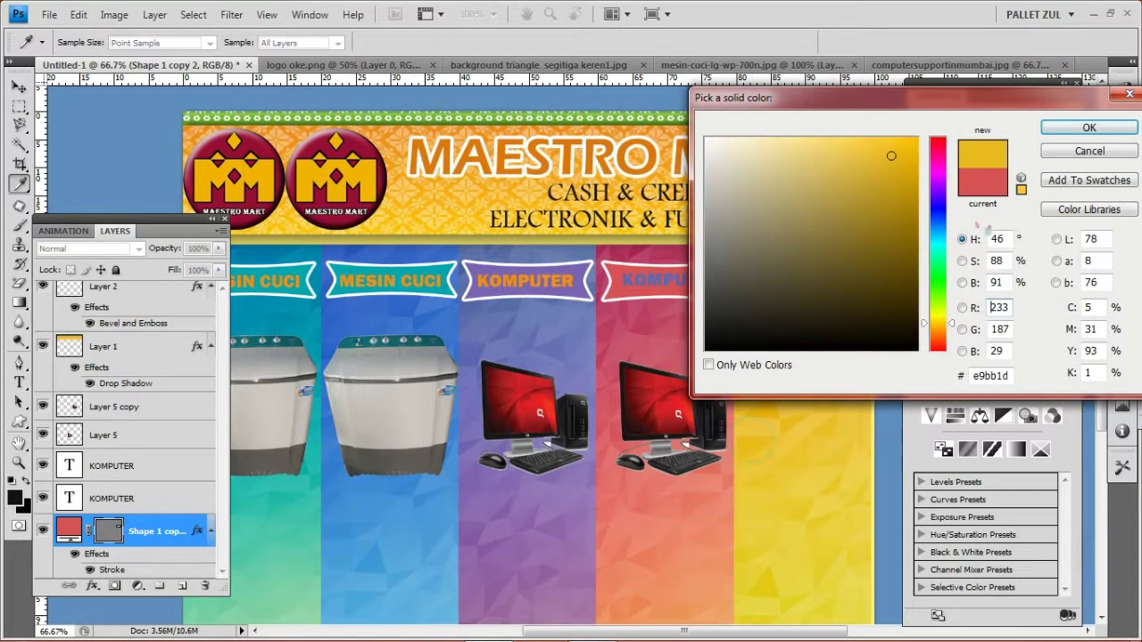
pyautogui.click(1090, 128)
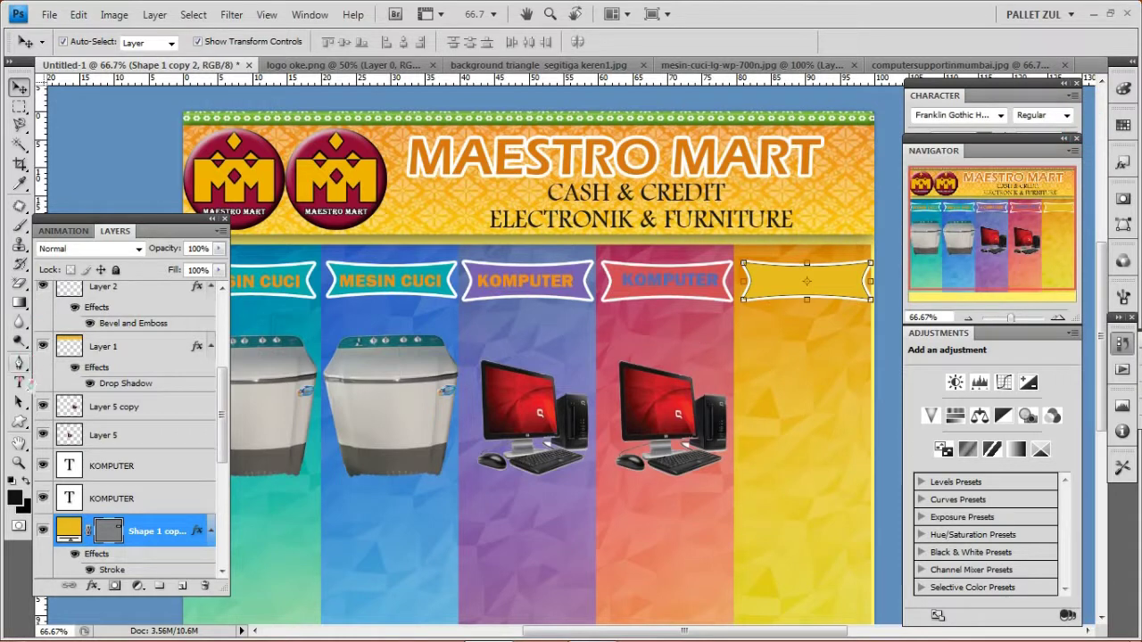
# Step: Duplicate the blue KOMPUTER text layer and place the copy on the yellow ribbon
pyautogui.click(19, 382)
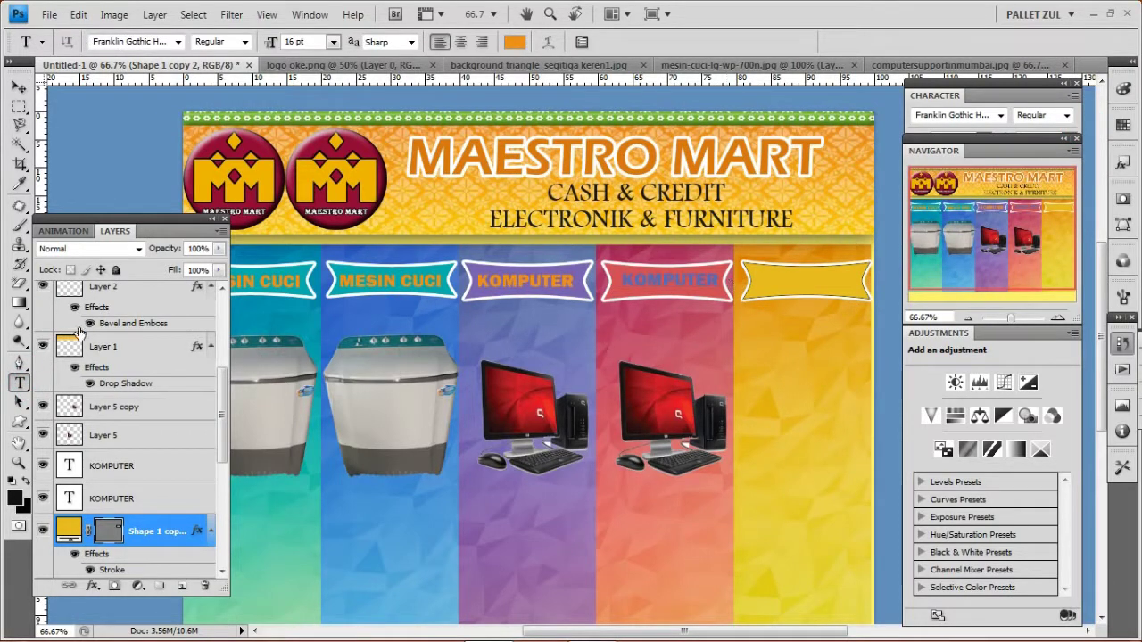
pyautogui.rightClick(111, 465)
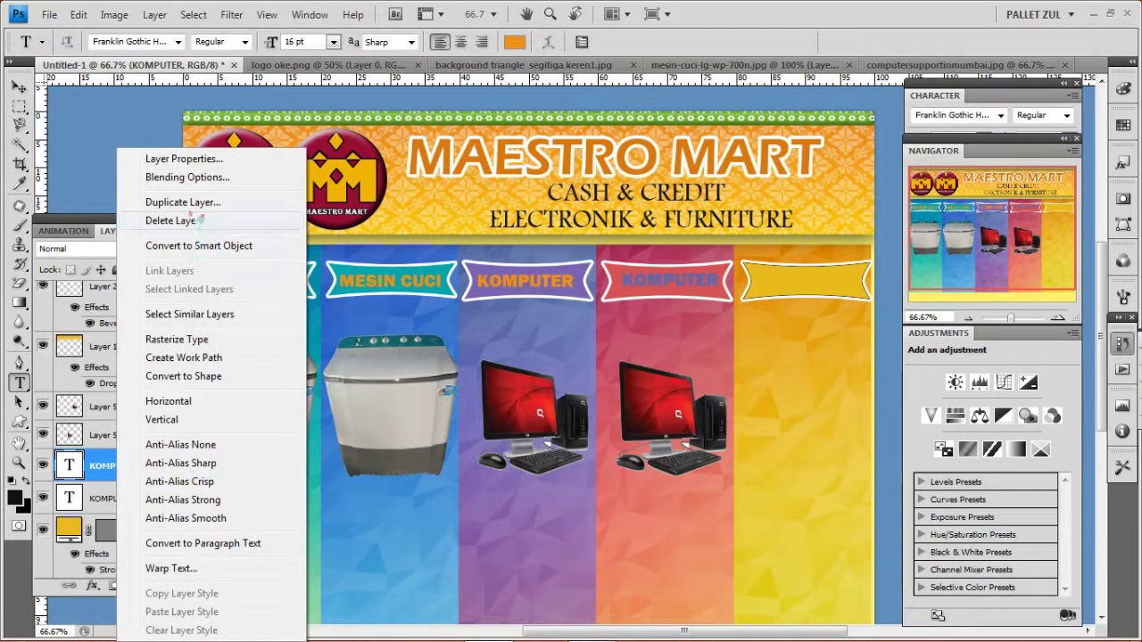
pyautogui.click(183, 202)
pyautogui.click(714, 187)
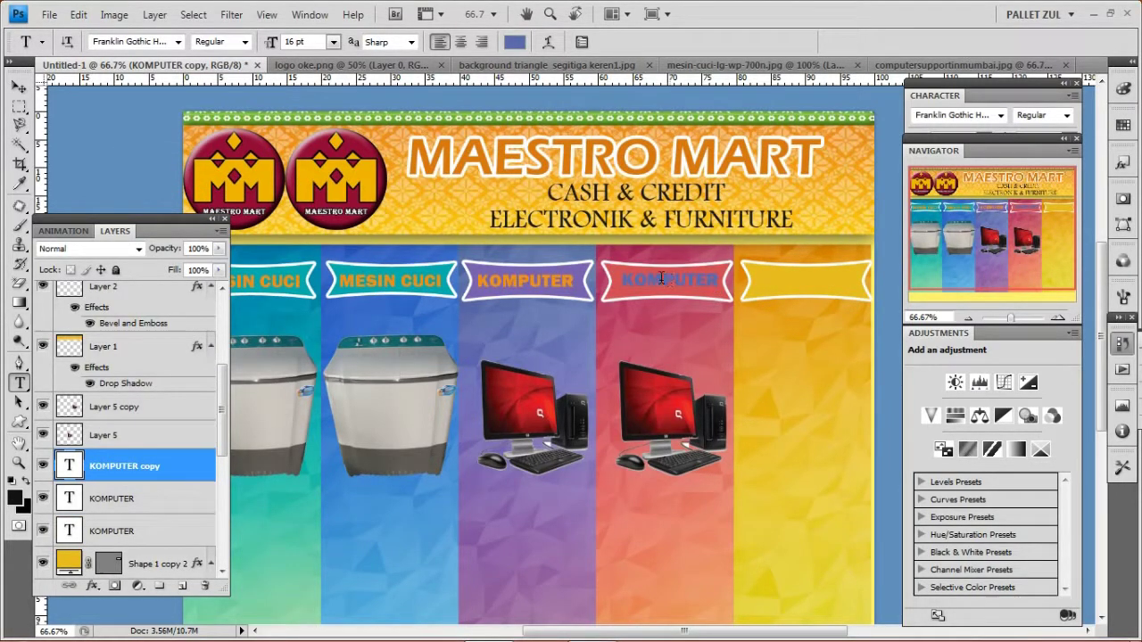
pyautogui.click(20, 86)
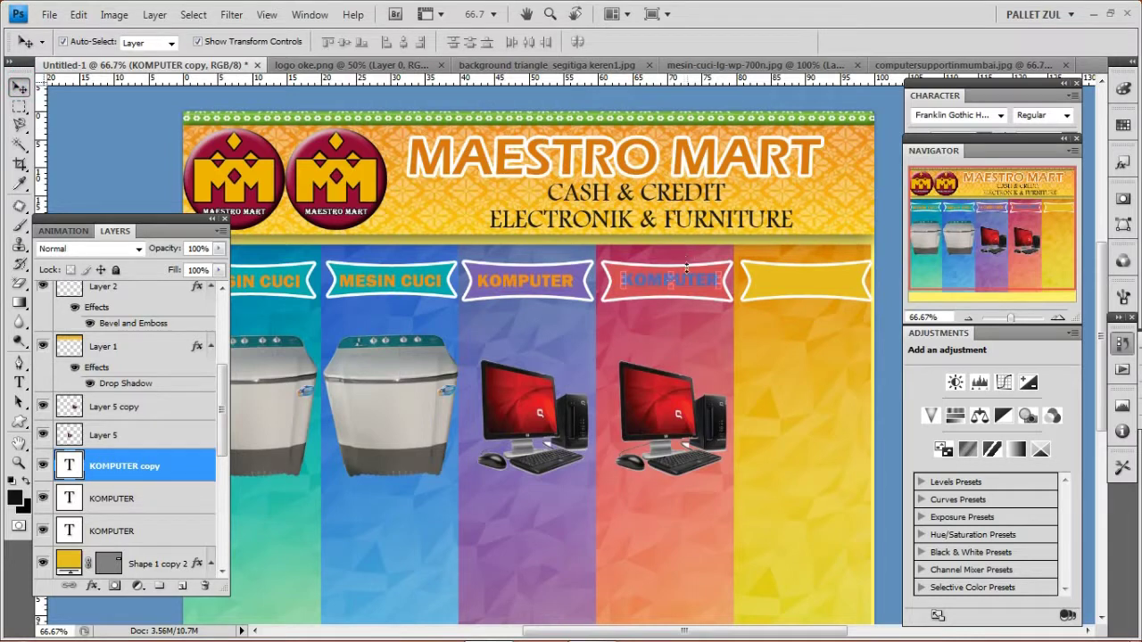
pyautogui.moveTo(691, 283); pyautogui.dragTo(841, 285)
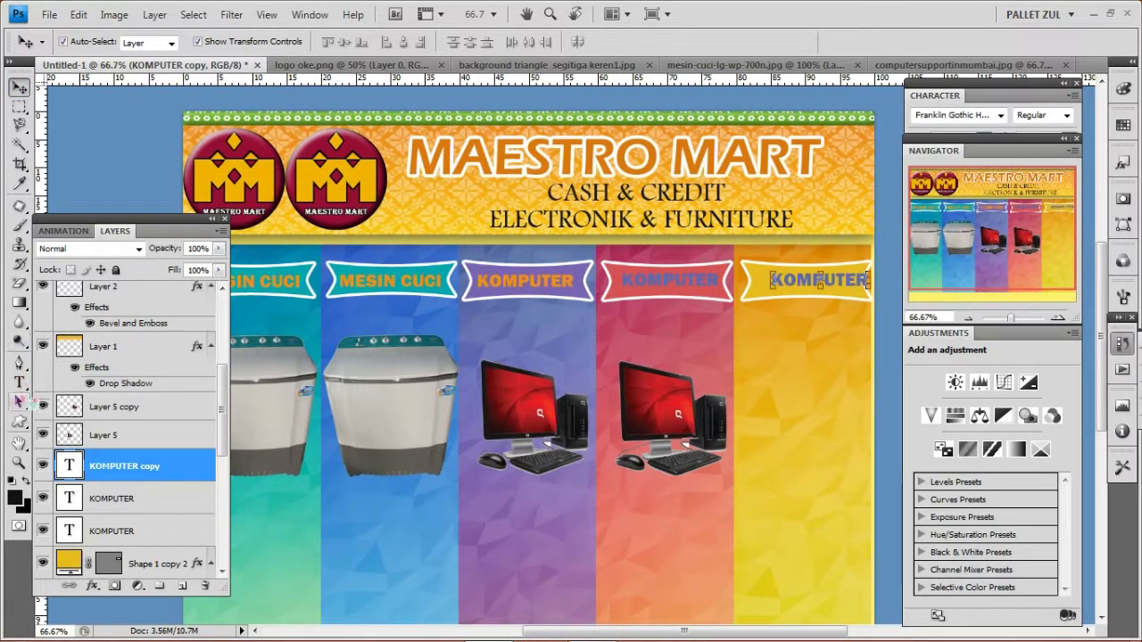
# Step: Replace the copied label text on the yellow ribbon with KULKAS
pyautogui.click(19, 382)
pyautogui.click(801, 280)
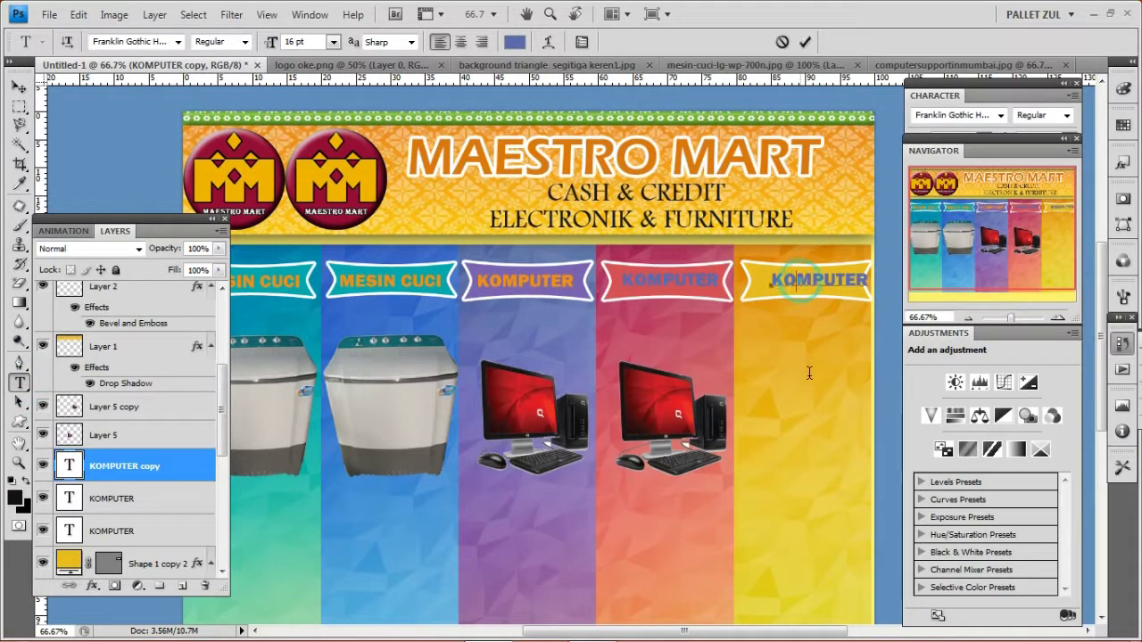
pyautogui.hotkey('ctrl', 'a')
pyautogui.press('Right')
pyautogui.press('Right')
pyautogui.press('Right')
pyautogui.press('Right')
pyautogui.press('Right')
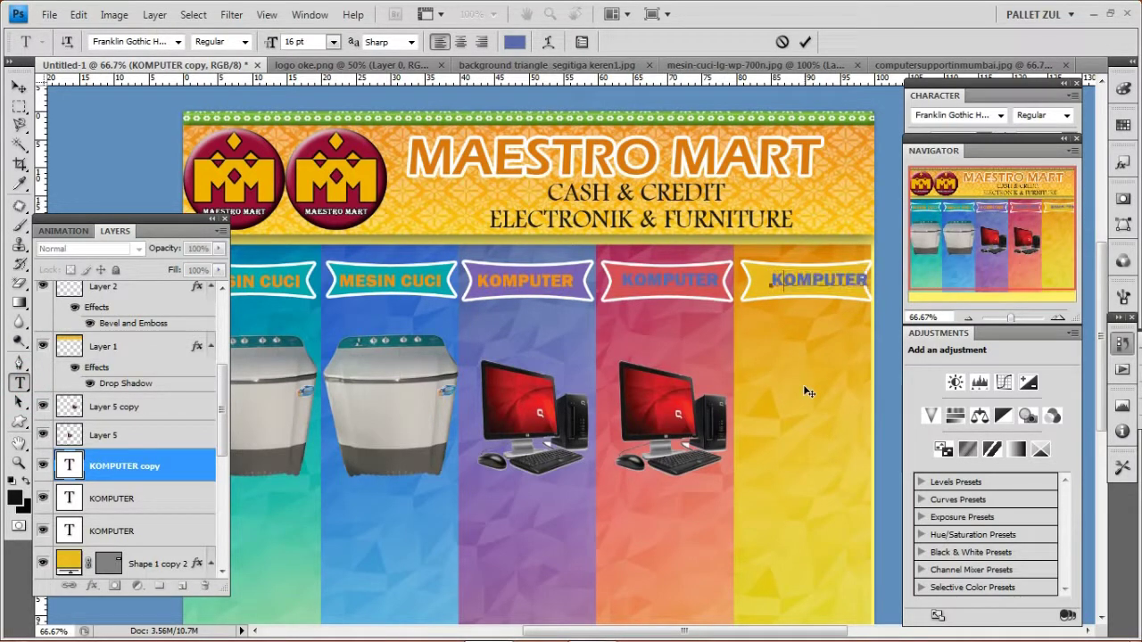
pyautogui.write('KULKAS')
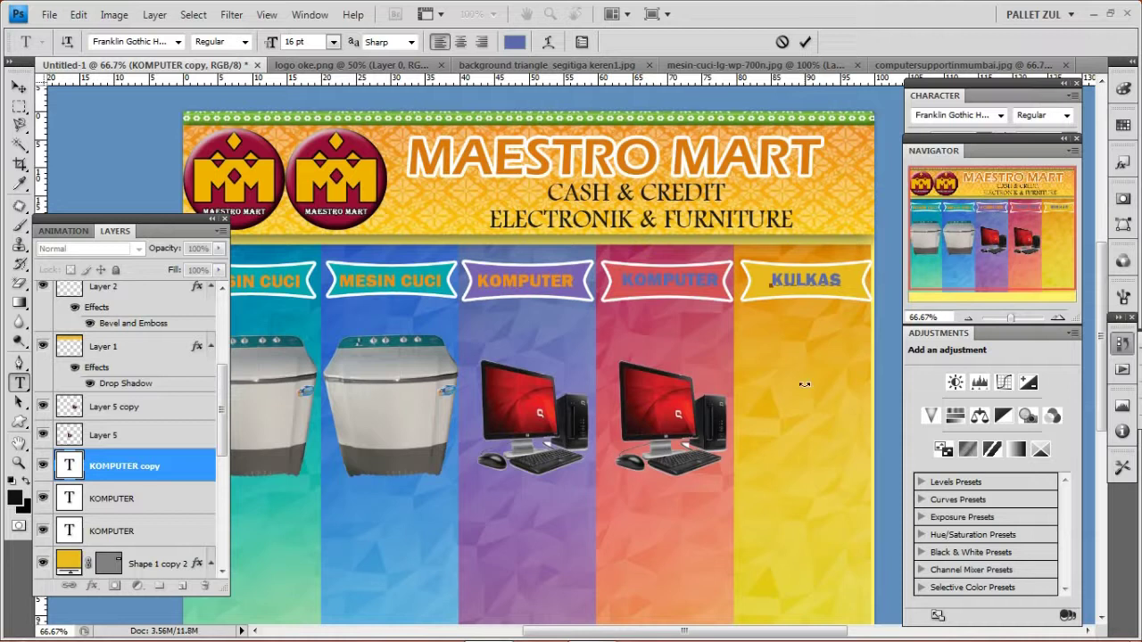
# Step: Recolour the KULKAS text with the dark pink sampled from the red stripe and commit the text
pyautogui.hotkey('ctrl', 'a')
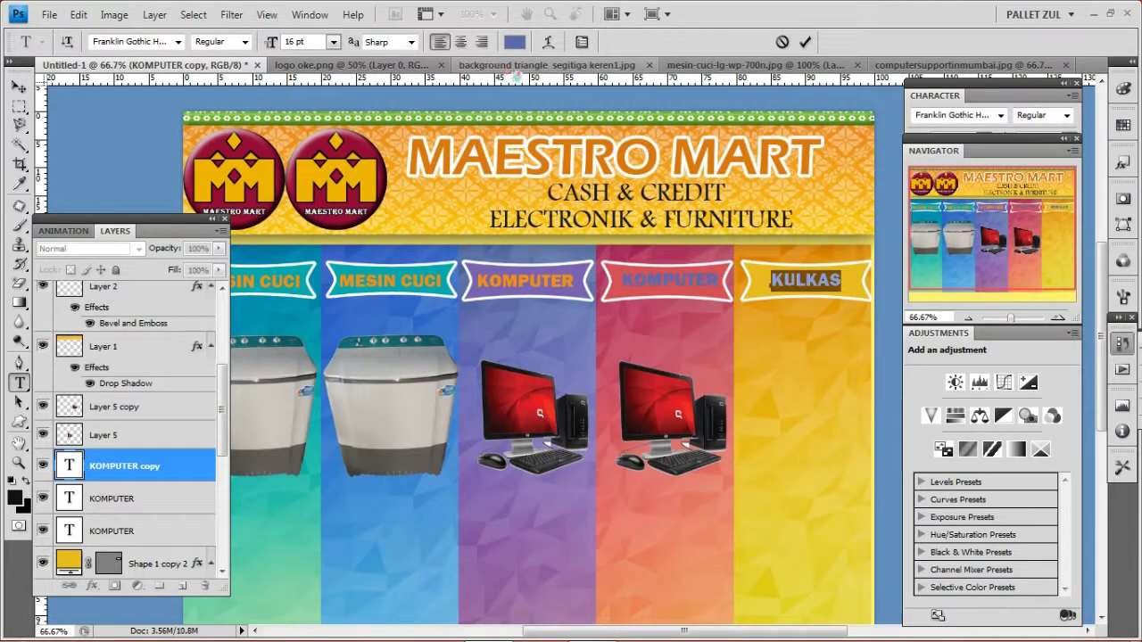
pyautogui.click(515, 42)
pyautogui.click(642, 300)
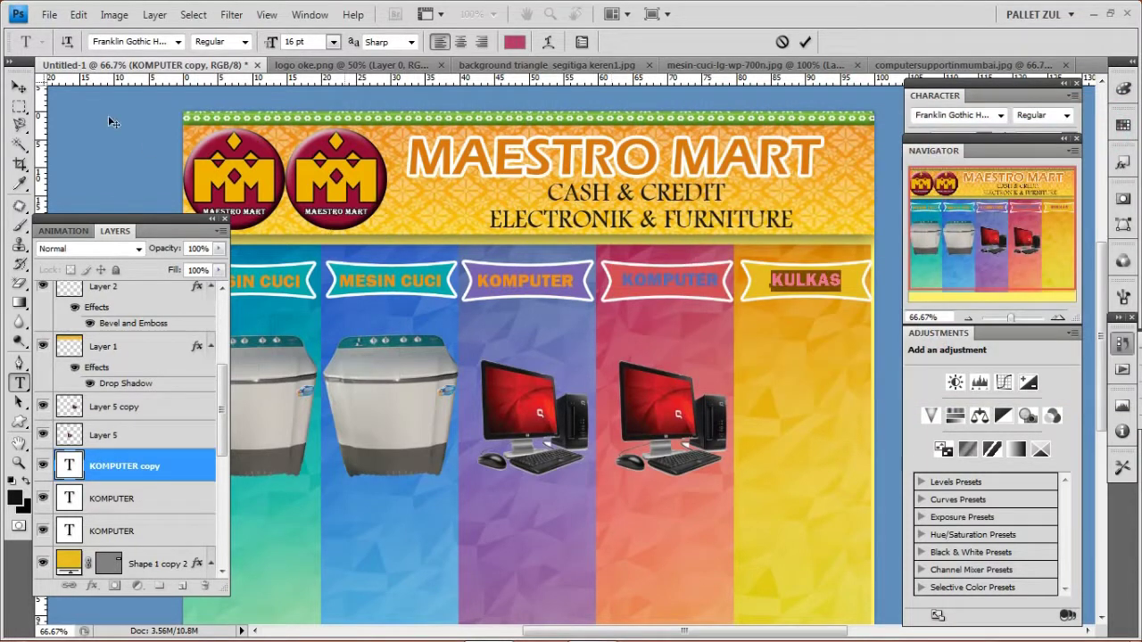
pyautogui.click(19, 87)
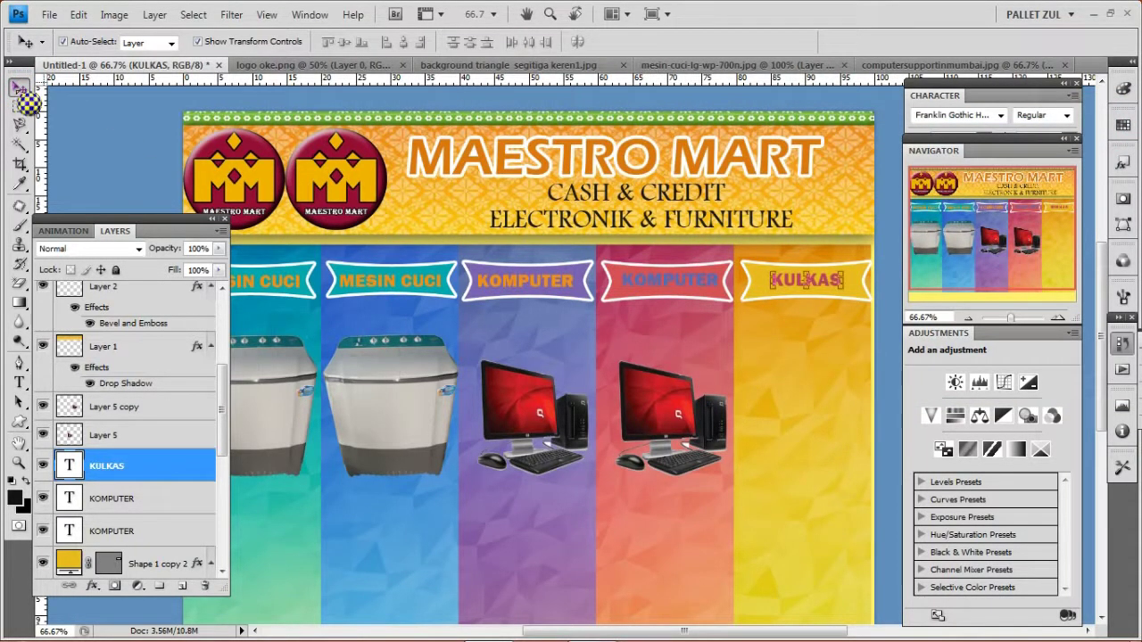
pyautogui.click(49, 14)
pyautogui.click(54, 31)
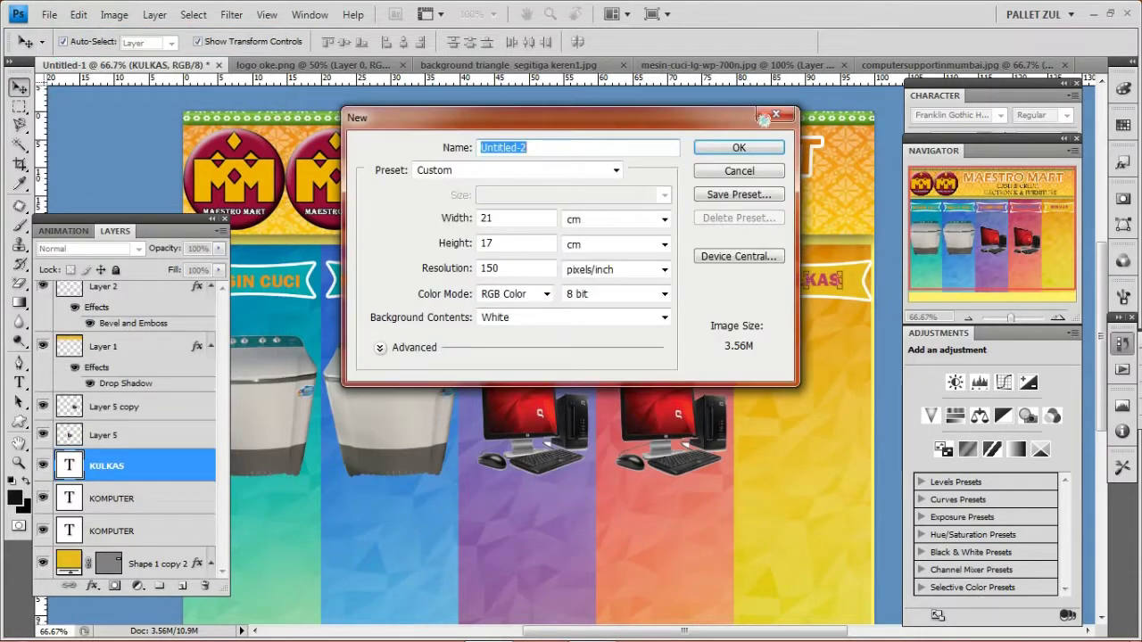
pyautogui.click(773, 116)
# Step: Open kulkas.jpg from the Kulkas folder and erase the white background around the refrigerator with the Magic Eraser
pyautogui.hotkey('ctrl', 'o')
pyautogui.click(350, 150)
pyautogui.doubleClick(214, 308)
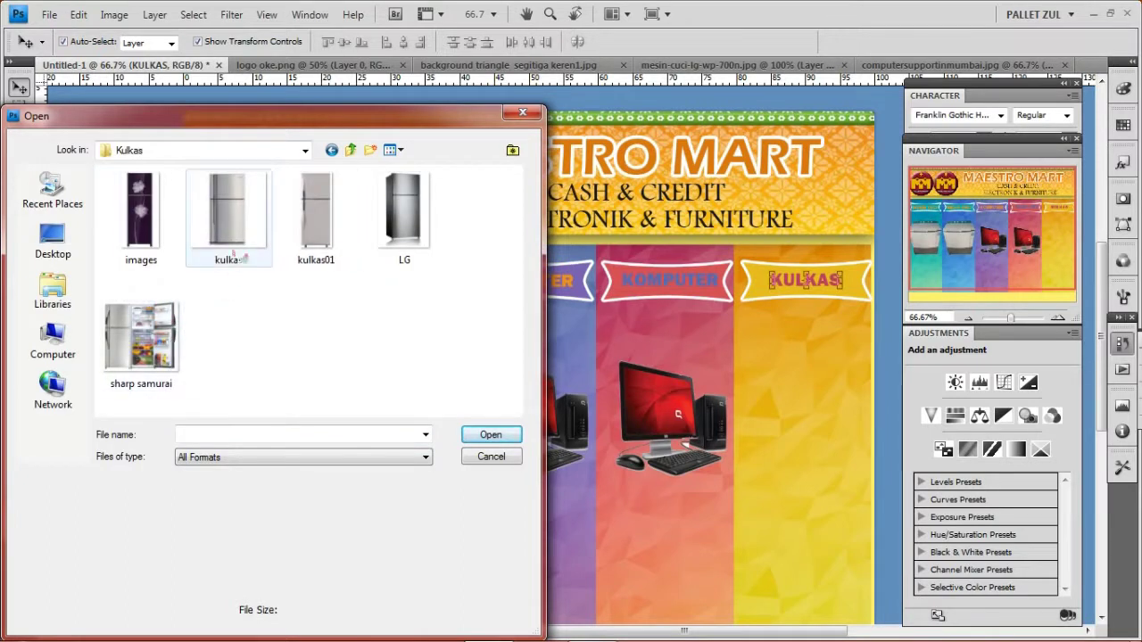
pyautogui.click(234, 255)
pyautogui.click(512, 436)
pyautogui.click(20, 284)
pyautogui.click(488, 322)
# Step: Bring the refrigerator cutout into the banner, enlarge it to about 133%, and centre it on the yellow stripe below the KULKAS ribbon
pyautogui.click(20, 87)
pyautogui.moveTo(572, 339); pyautogui.dragTo(842, 404)
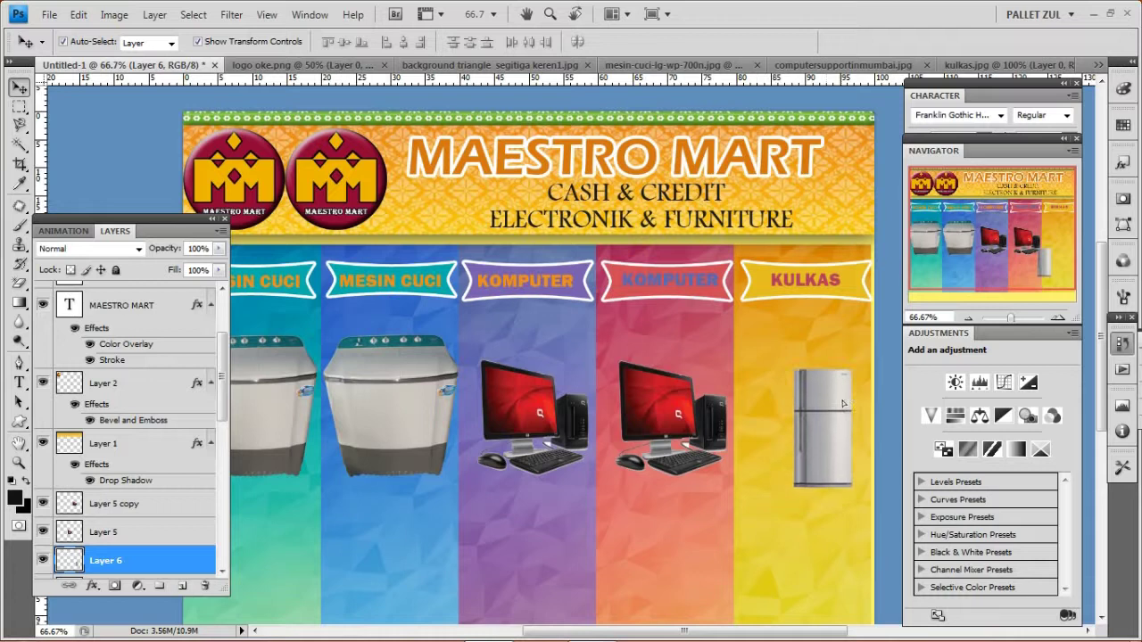
pyautogui.hotkey('ctrl', 't')
pyautogui.moveTo(794, 369); pyautogui.dragTo(786, 316)
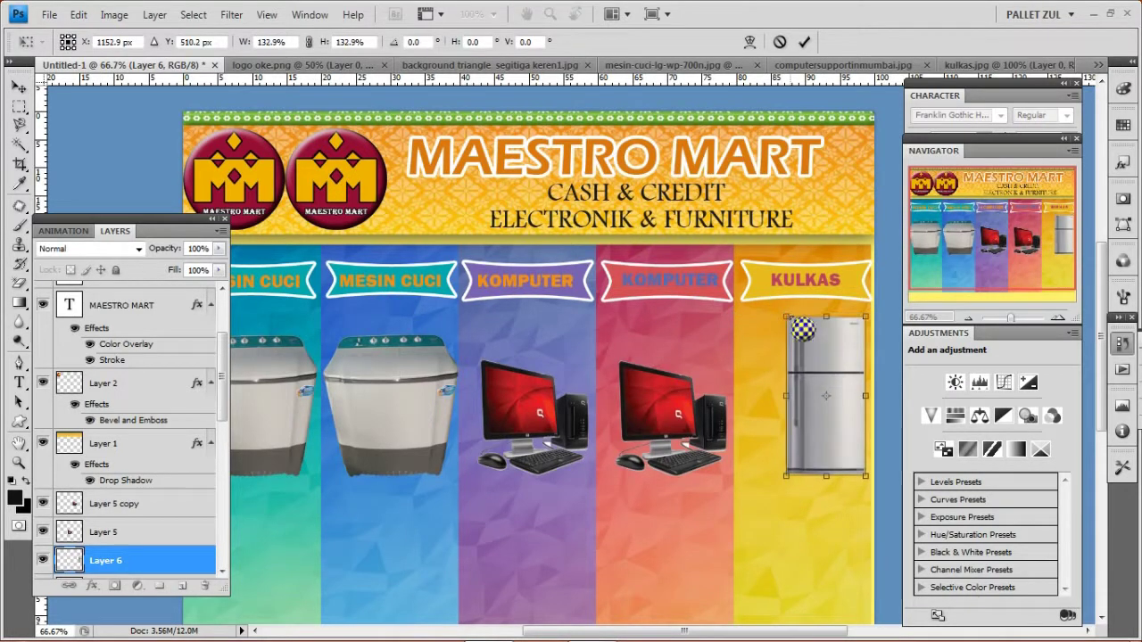
pyautogui.press('Return')
pyautogui.moveTo(813, 419); pyautogui.dragTo(791, 411)
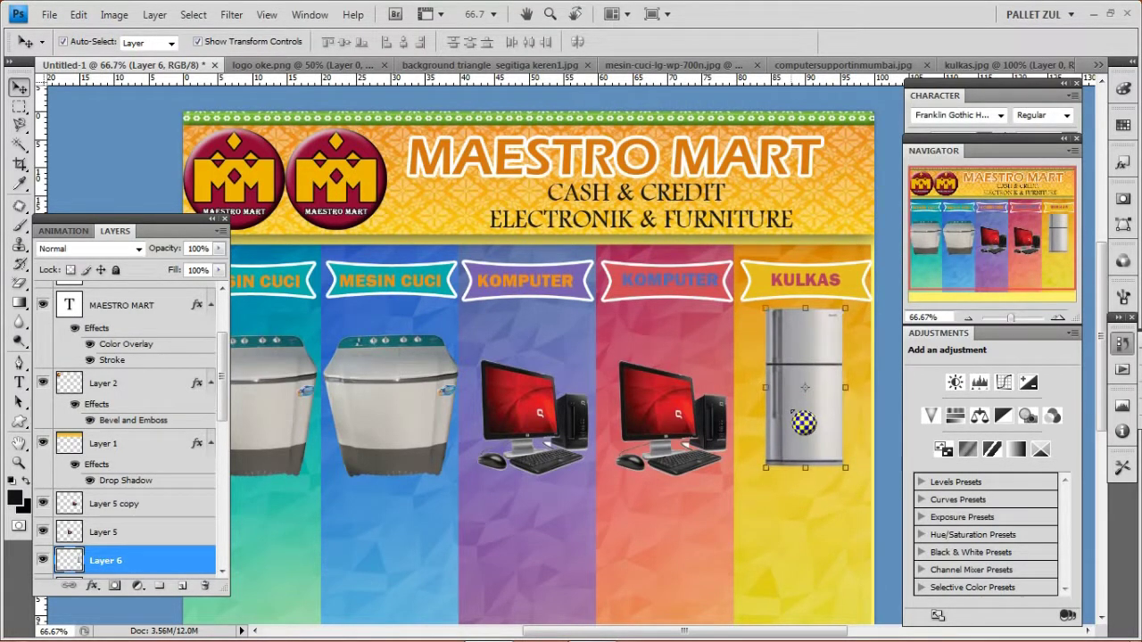
# Step: Draw a black rounded rectangle with 60 px radius across all stripes over the products' lower parts, and hide its stroke effect
pyautogui.click(968, 317)
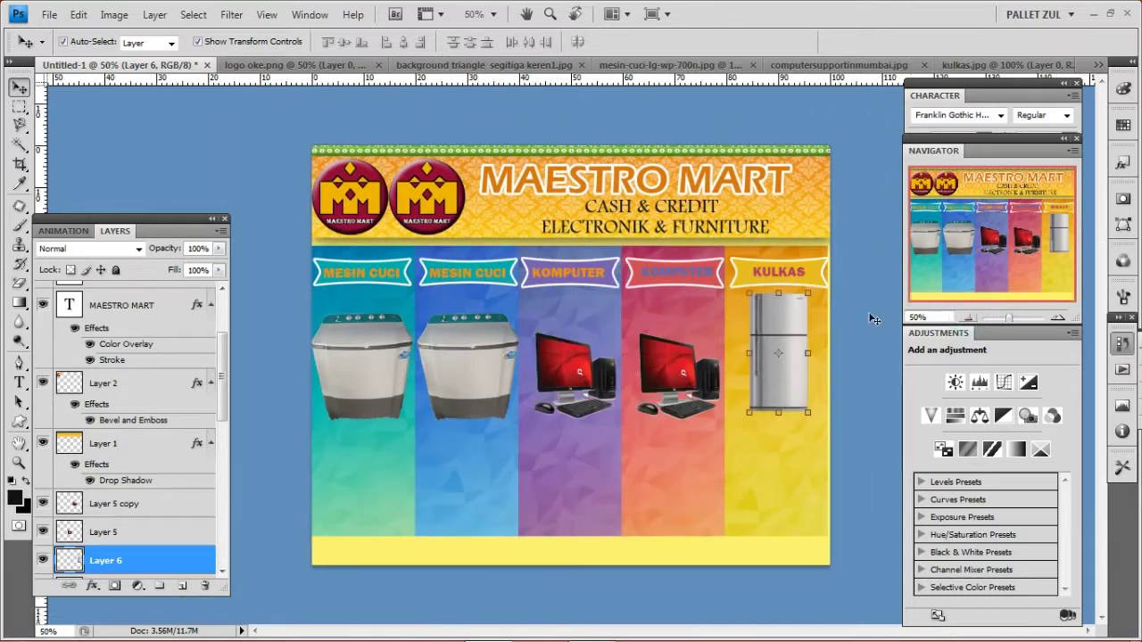
pyautogui.click(19, 422)
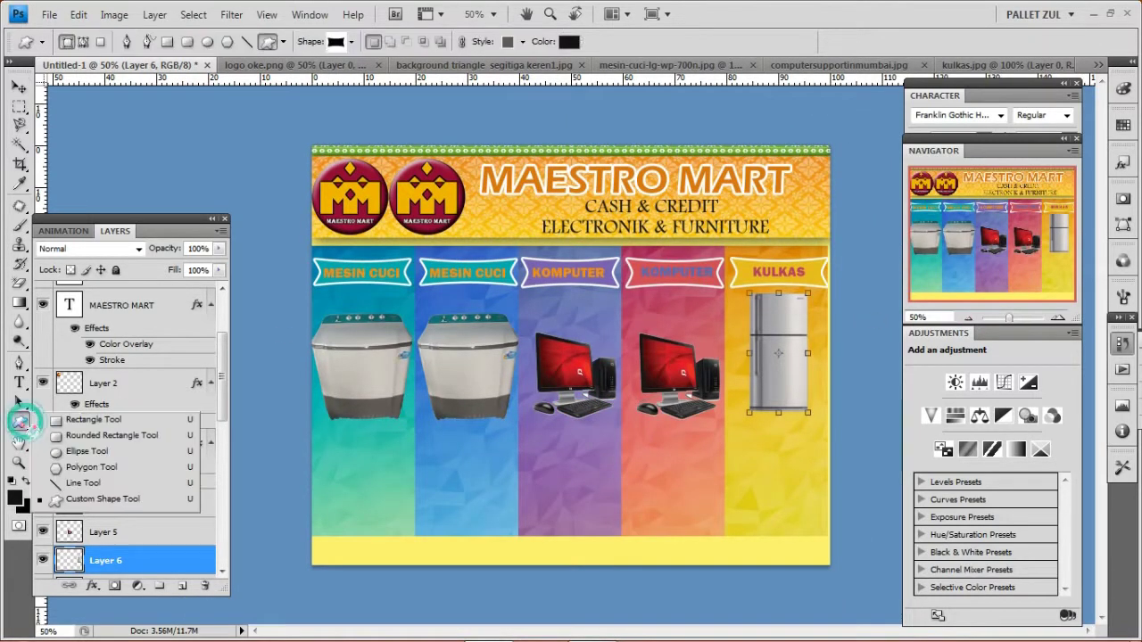
pyautogui.click(89, 432)
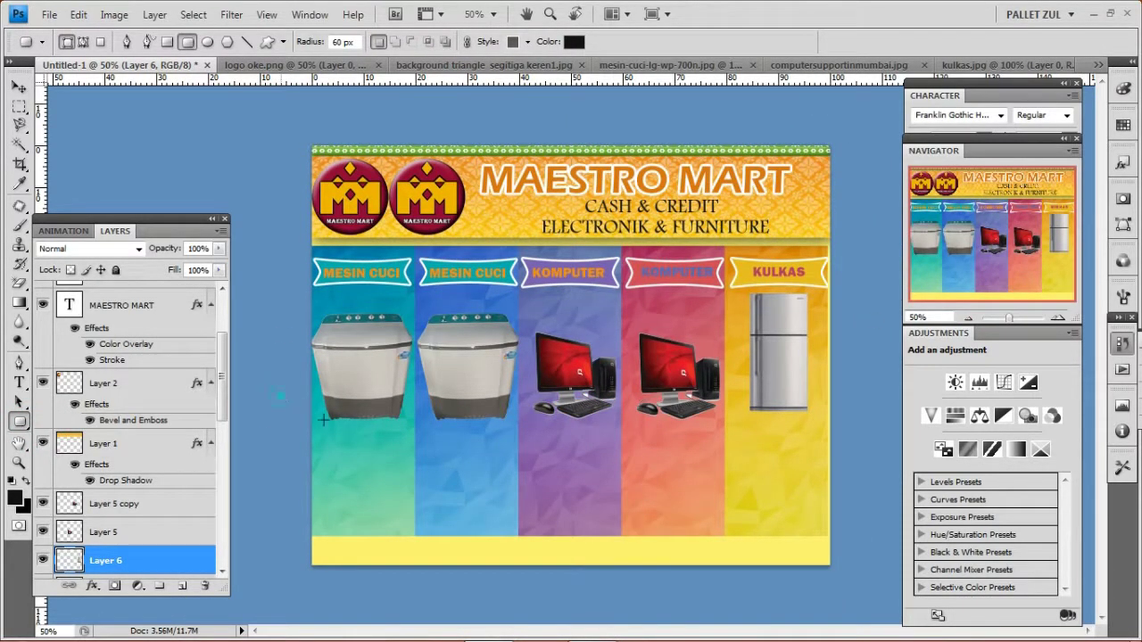
pyautogui.moveTo(656, 450)
pyautogui.mouseDown()
pyautogui.moveTo(842, 449)
pyautogui.moveTo(852, 429)
pyautogui.mouseUp()
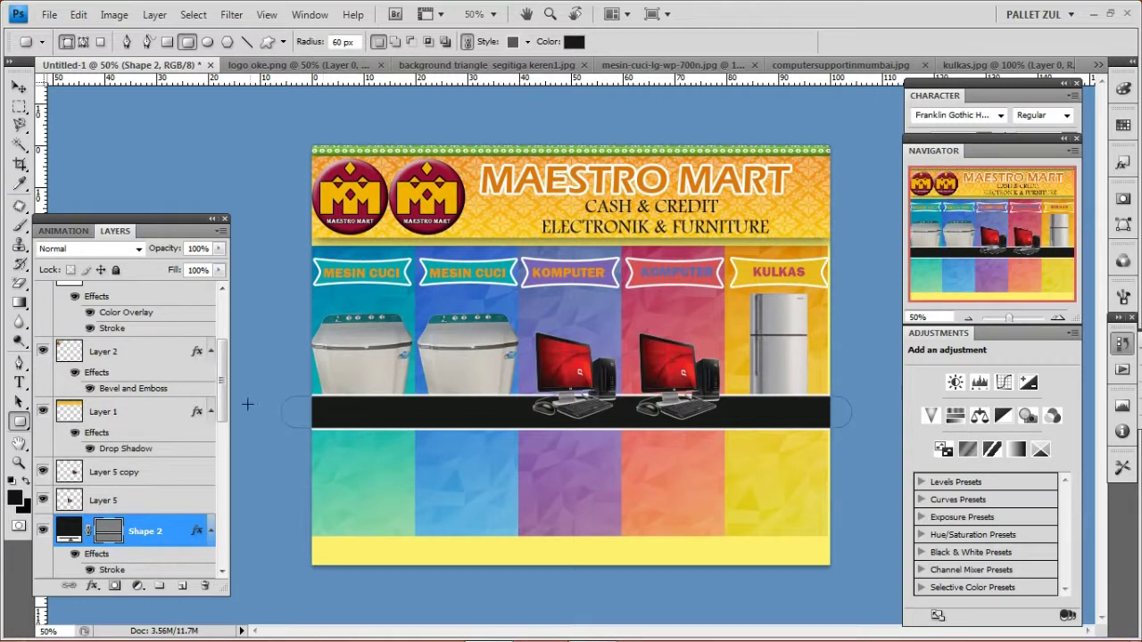
pyautogui.click(91, 570)
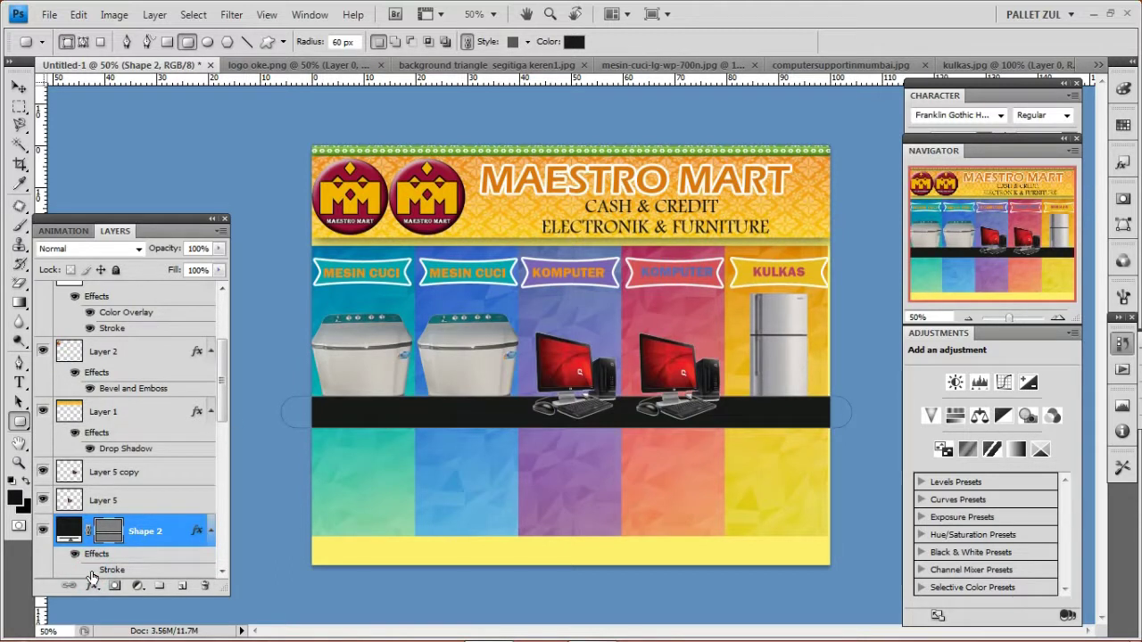
# Step: Set the black bar layer's opacity to 50% and its fill to 80%
pyautogui.click(186, 248)
pyautogui.write('50')
pyautogui.click(190, 270)
pyautogui.write('80')
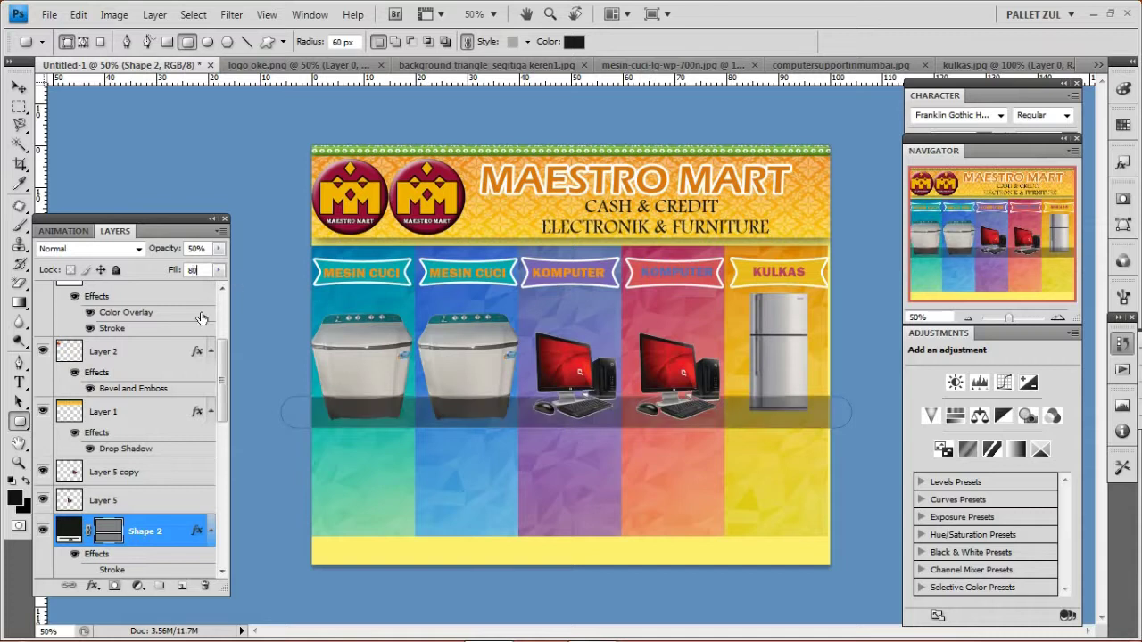
# Step: Move the translucent black bar layer down the stack so it sits behind all products, directly above the striped background layer
pyautogui.scroll(-5, 167, 511)
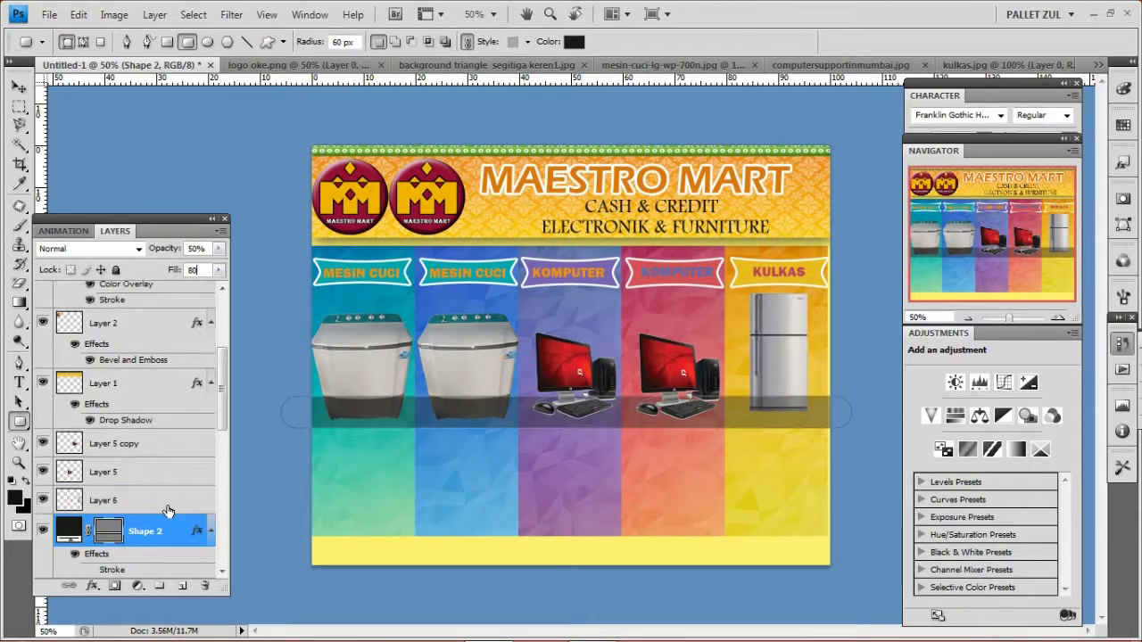
pyautogui.scroll(-5, 168, 510)
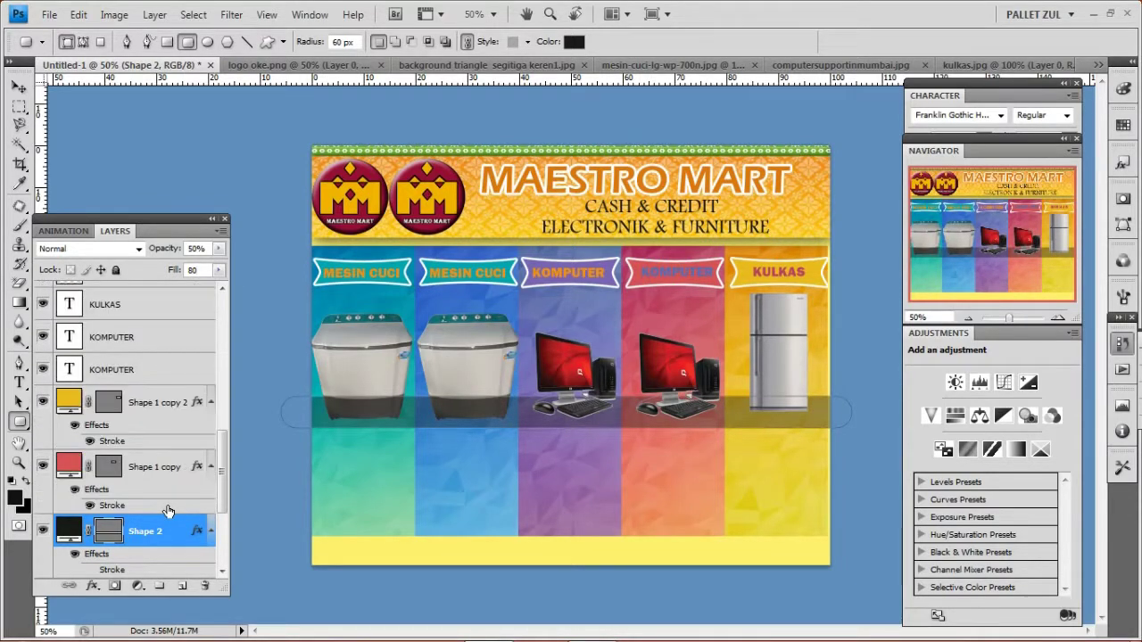
pyautogui.hotkey('ctrl', '[')
pyautogui.hotkey('ctrl', '[')
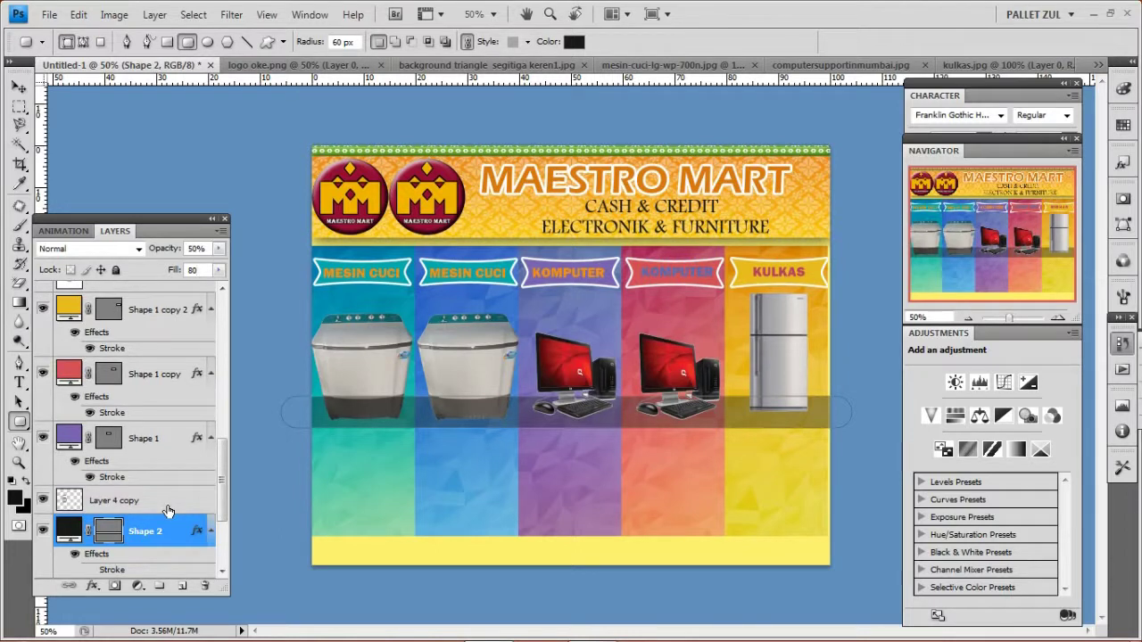
pyautogui.hotkey('ctrl', '[')
pyautogui.hotkey('ctrl', '[')
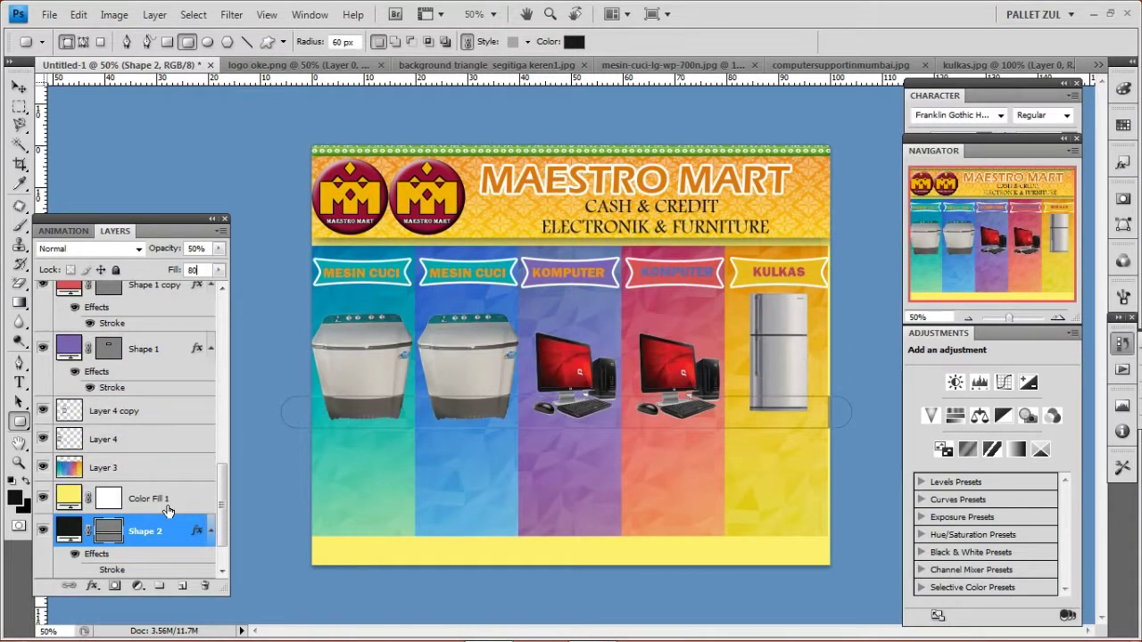
pyautogui.hotkey('ctrl', ']')
pyautogui.hotkey('ctrl', ']')
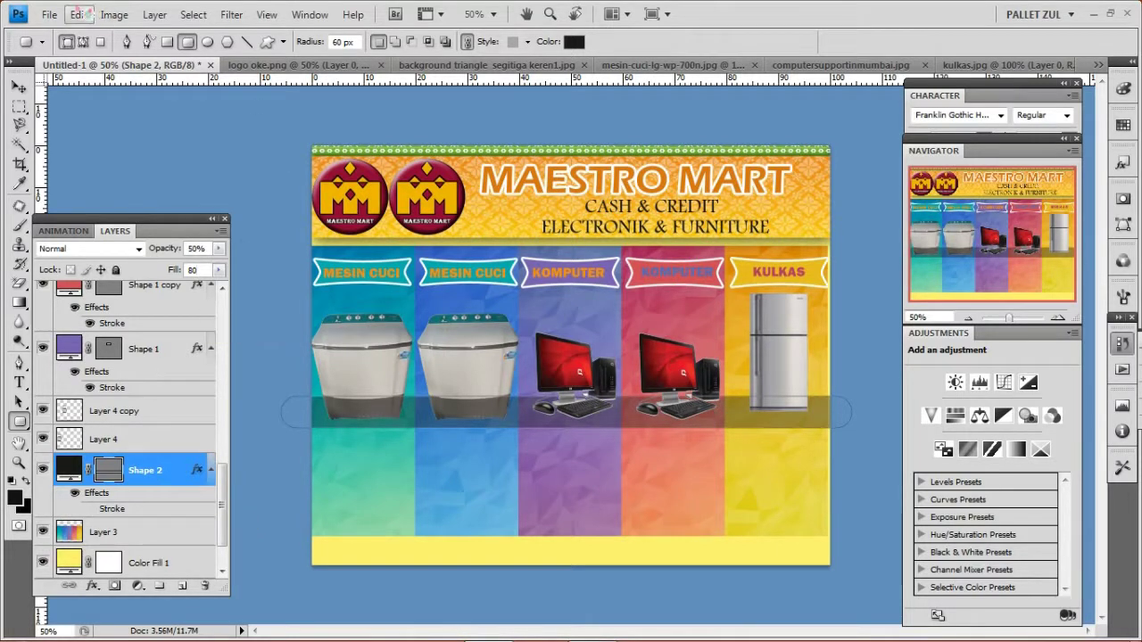
# Step: Select the striped background layer with the Move tool and turn off the transform controls
pyautogui.click(19, 87)
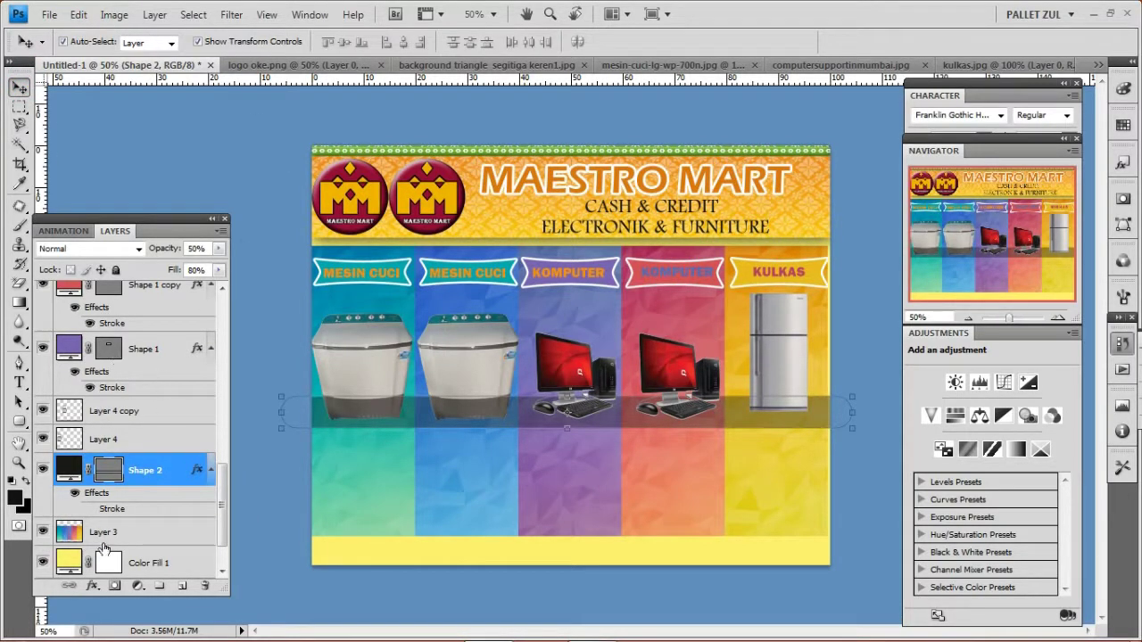
pyautogui.click(141, 532)
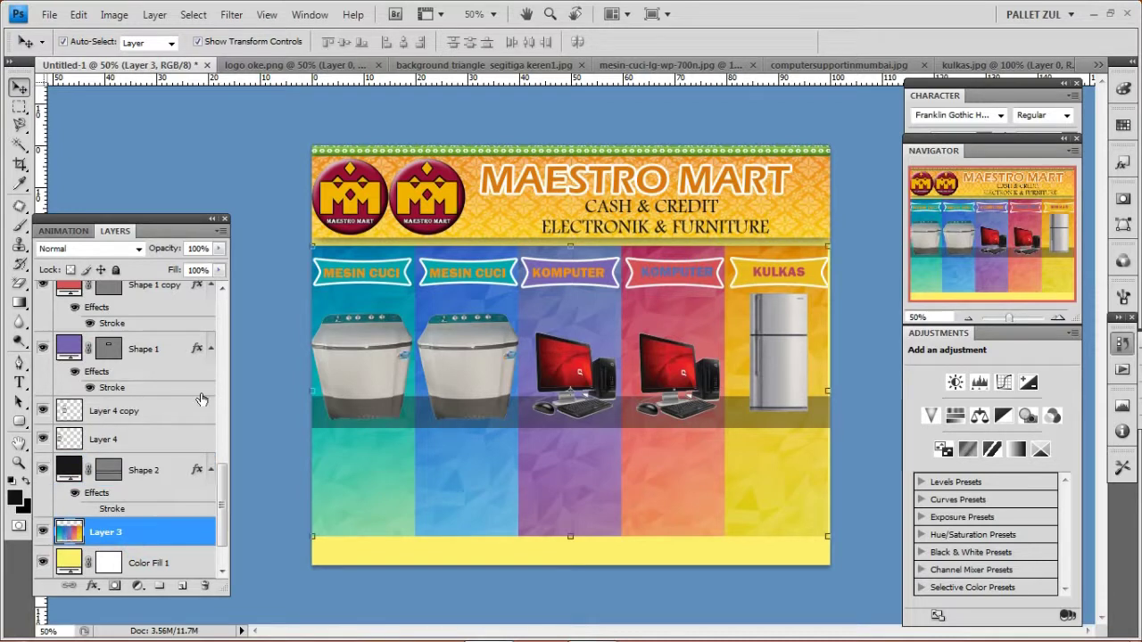
pyautogui.click(197, 41)
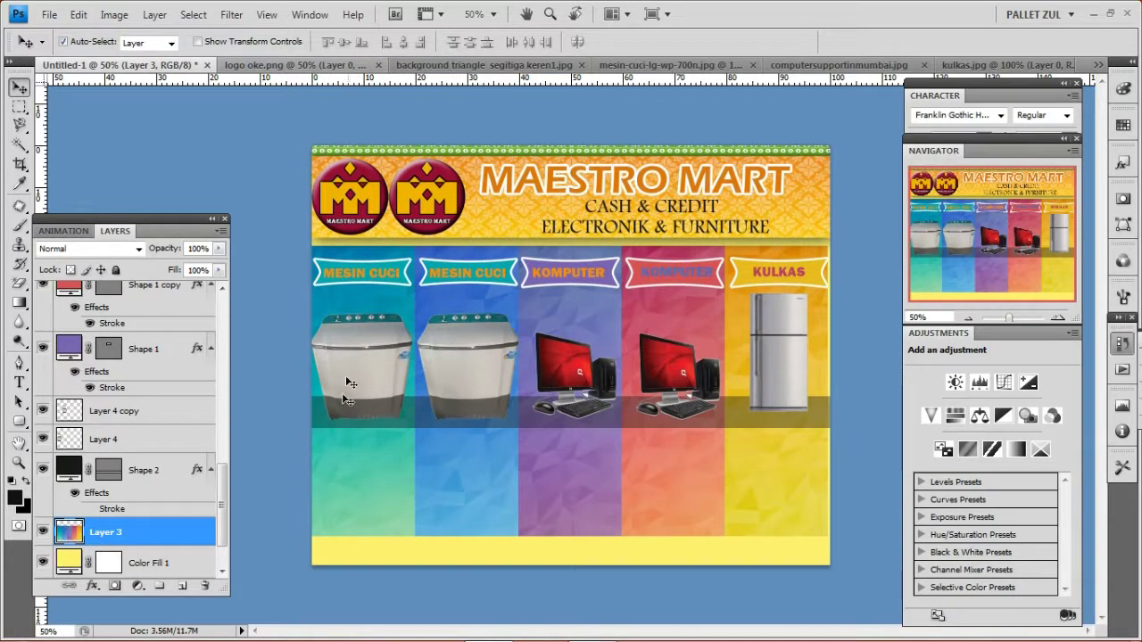
# Step: Duplicate the purple ribbon five times and place one copy on each stripe just below the black bar
pyautogui.rightClick(151, 351)
pyautogui.click(201, 307)
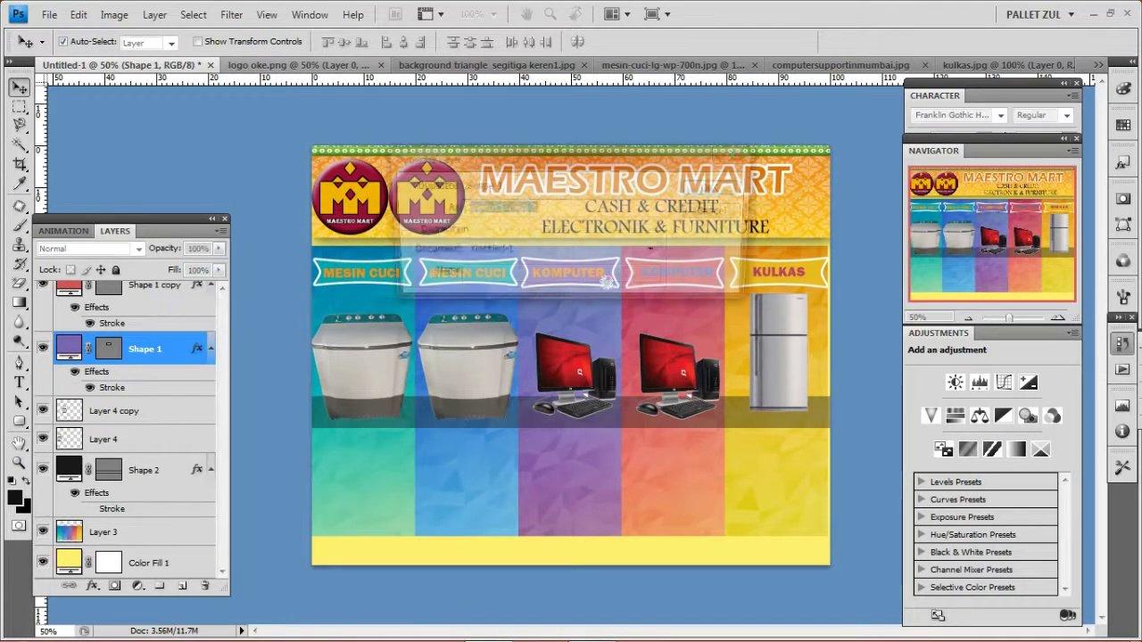
pyautogui.press('Return')
pyautogui.moveTo(546, 288); pyautogui.dragTo(333, 460)
pyautogui.rightClick(149, 348)
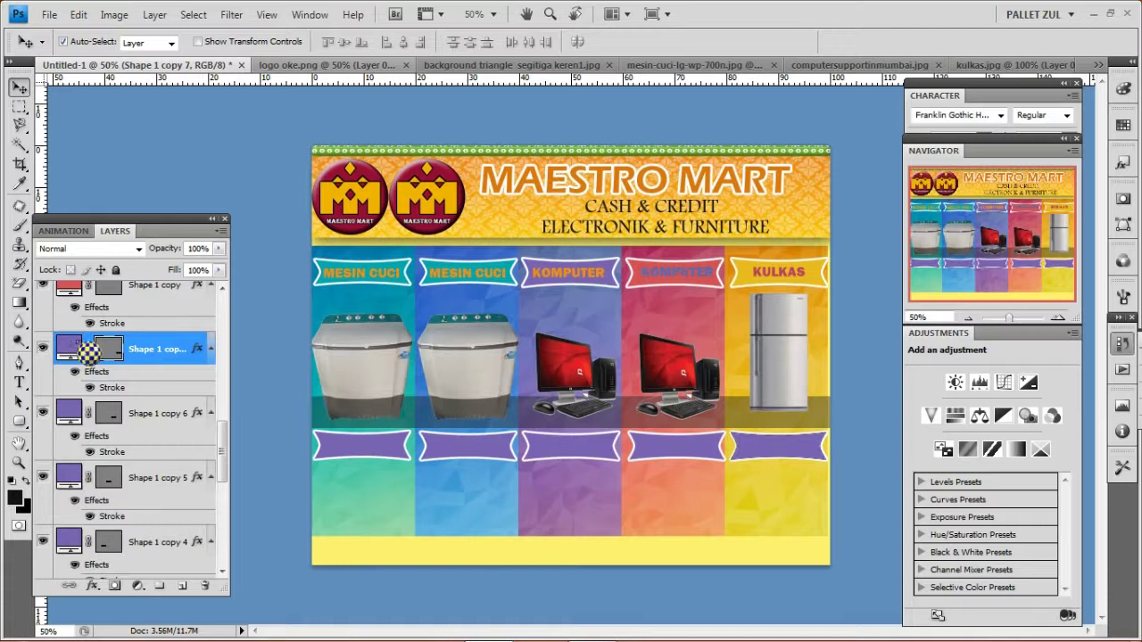
# Step: Recolour the lower ribbons on the yellow and orange stripes with colours sampled from their own stripes, using e7d648 for the yellow one
pyautogui.doubleClick(89, 351)
pyautogui.click(761, 505)
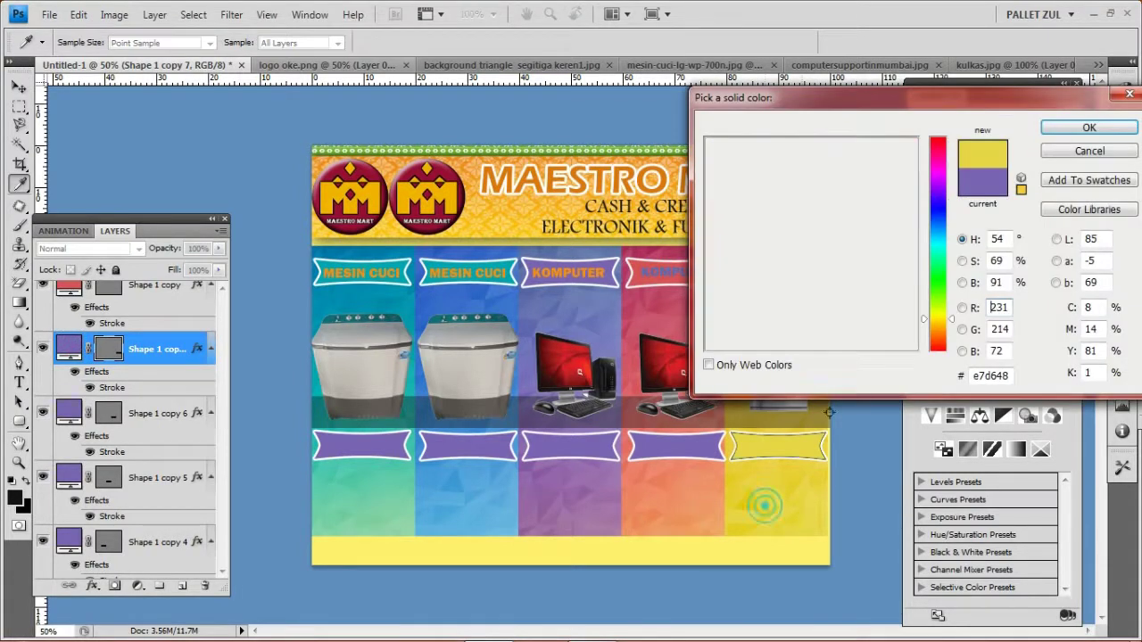
pyautogui.click(1090, 127)
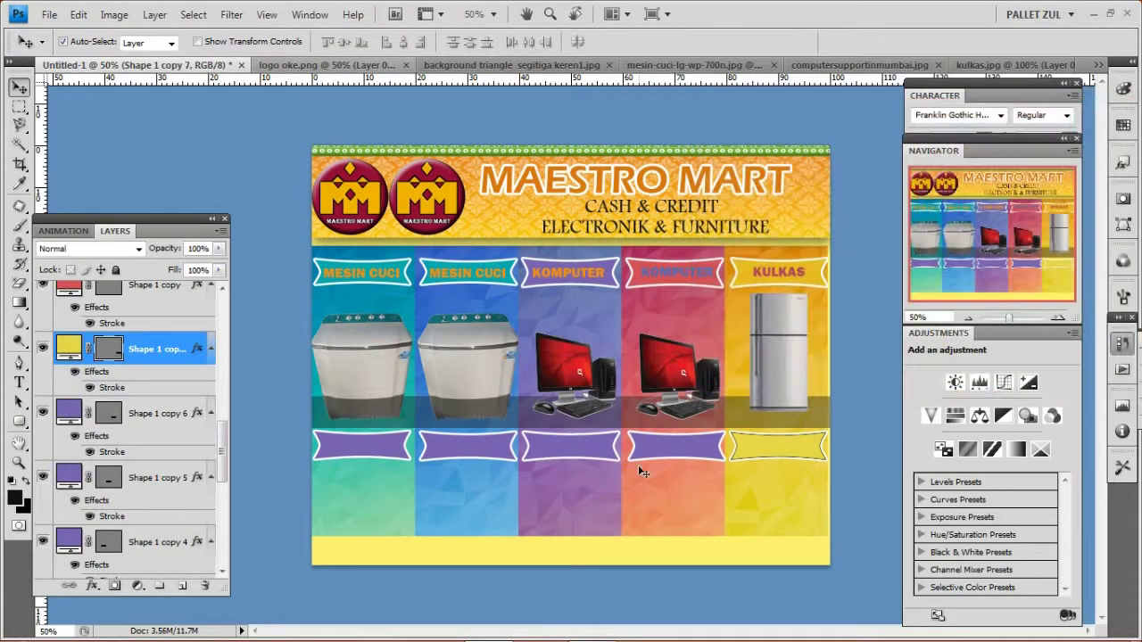
pyautogui.click(73, 415)
pyautogui.doubleClick(71, 414)
pyautogui.click(647, 505)
pyautogui.click(1090, 128)
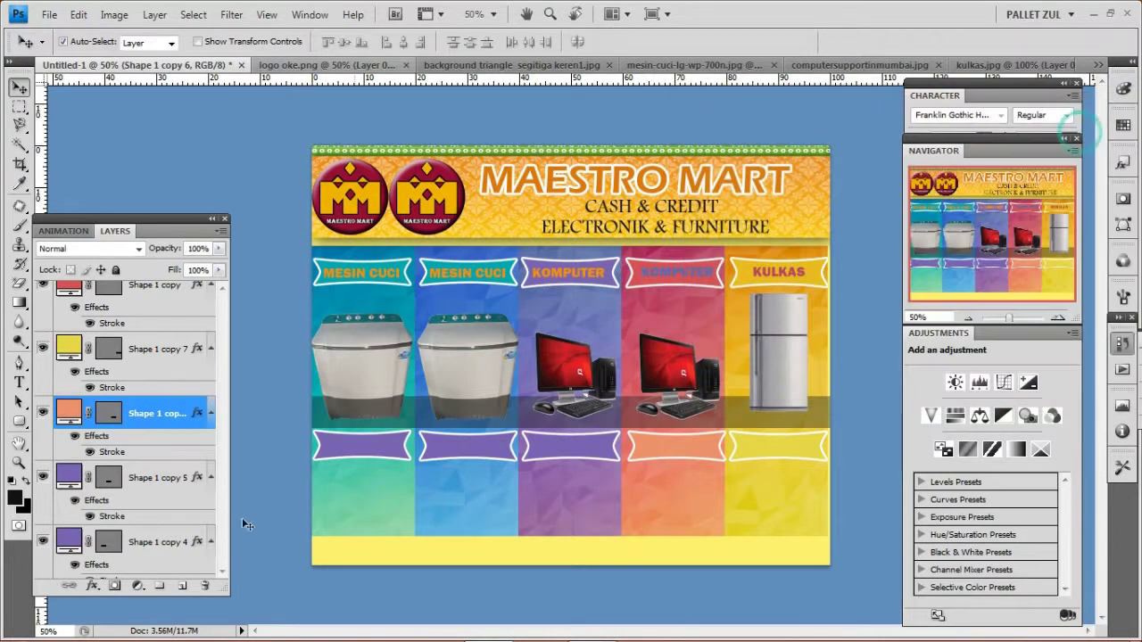
# Step: Recolour the lower ribbons on the purple and blue stripes with colours sampled from their own stripes, using 9b6ca3 for the purple one
pyautogui.click(326, 458)
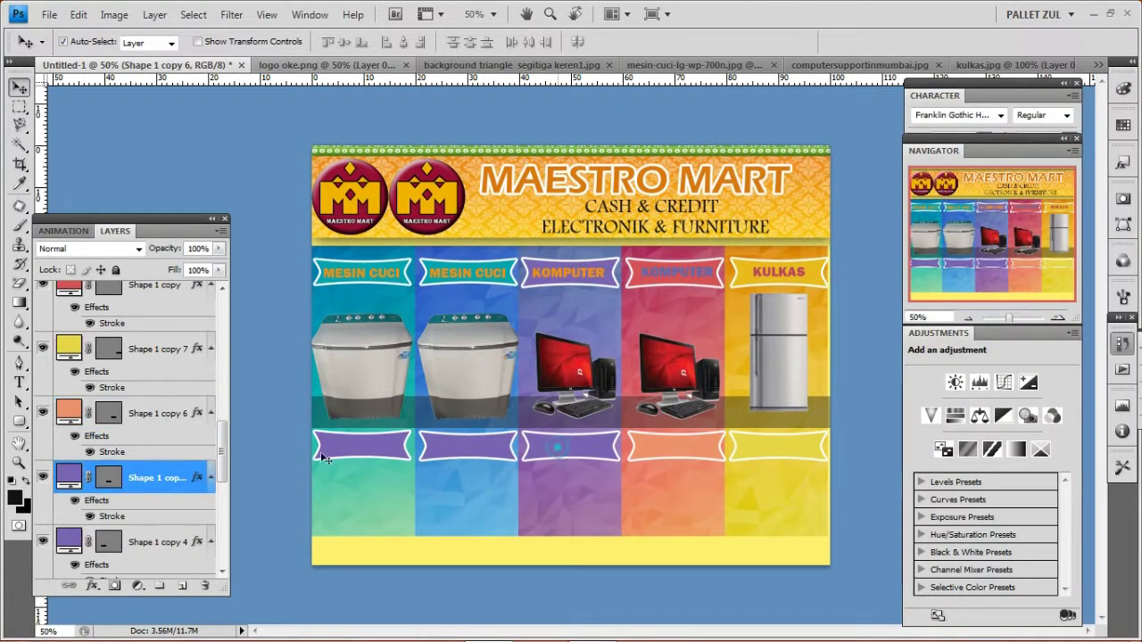
pyautogui.doubleClick(70, 473)
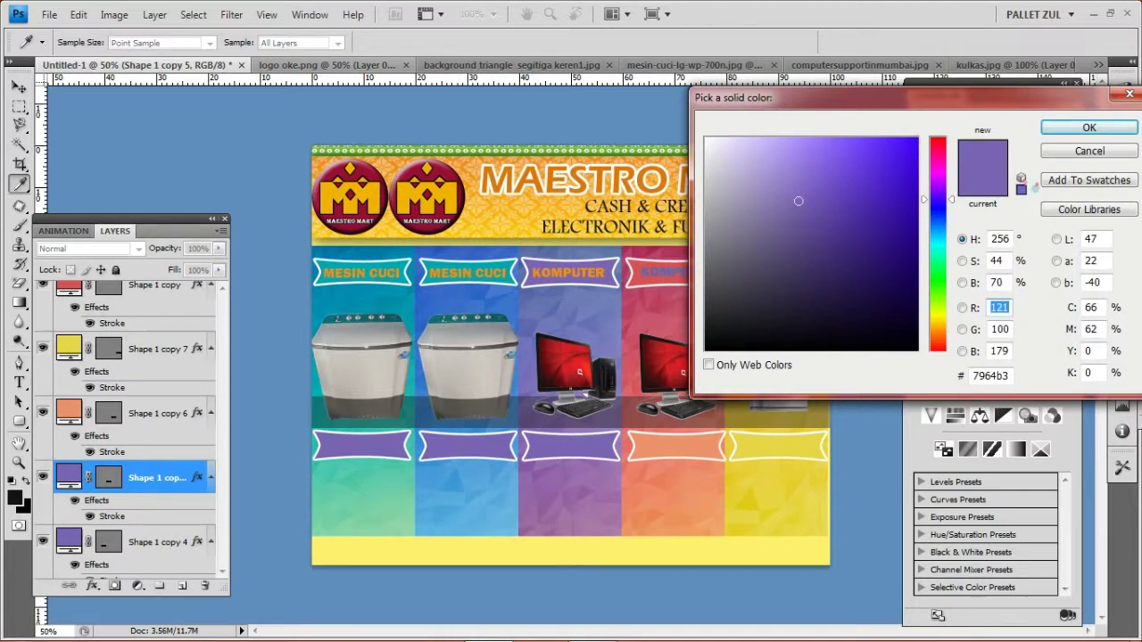
pyautogui.click(538, 514)
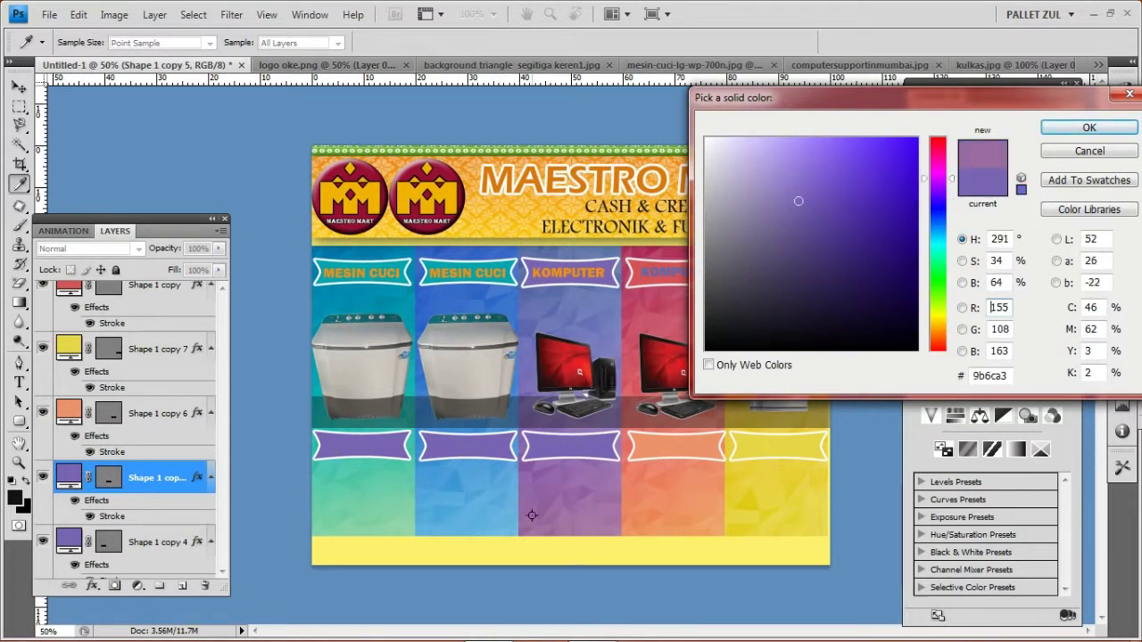
pyautogui.click(1059, 130)
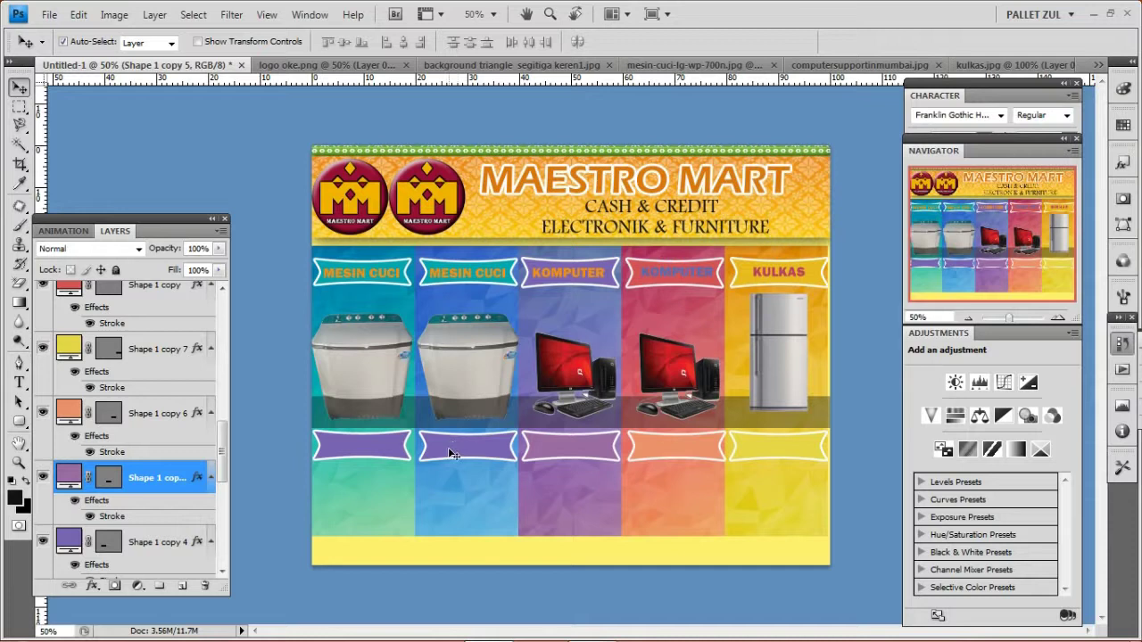
pyautogui.click(451, 449)
pyautogui.doubleClick(69, 530)
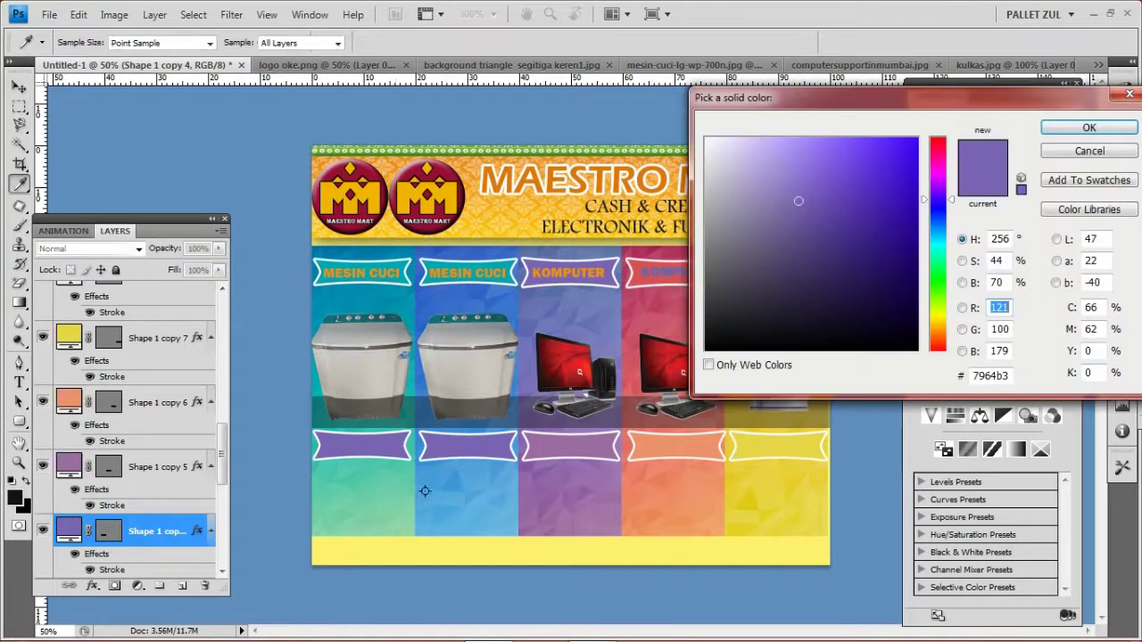
pyautogui.click(425, 498)
pyautogui.click(1058, 124)
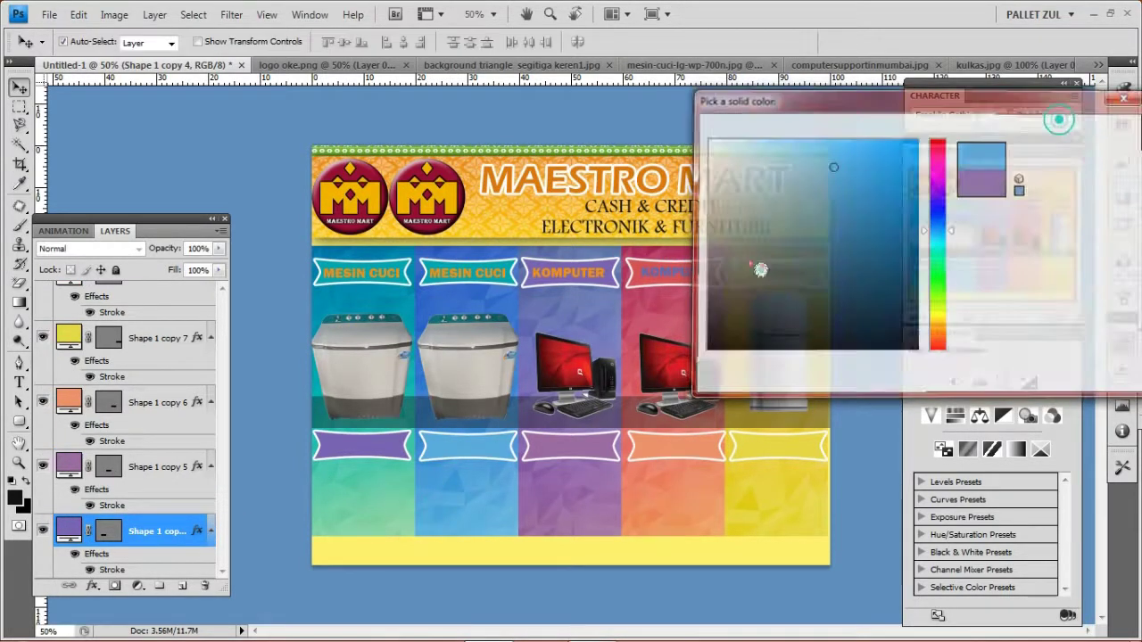
# Step: Recolour the lower ribbon on the green stripe to 88d3a5, sampled from the stripe beneath it
pyautogui.click(354, 452)
pyautogui.doubleClick(70, 530)
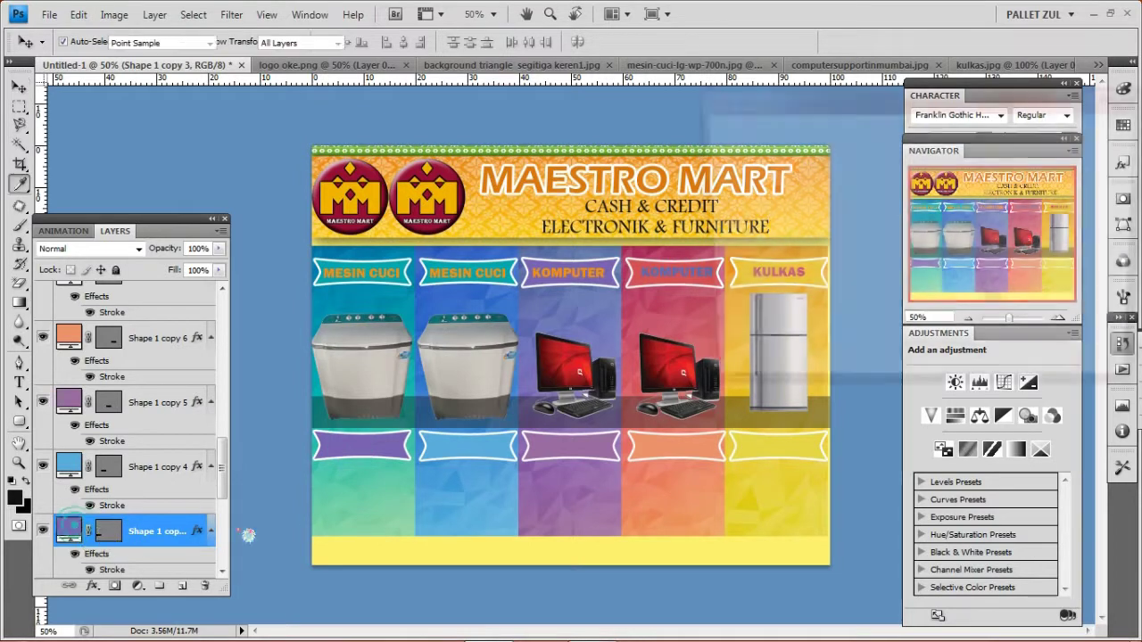
pyautogui.click(360, 526)
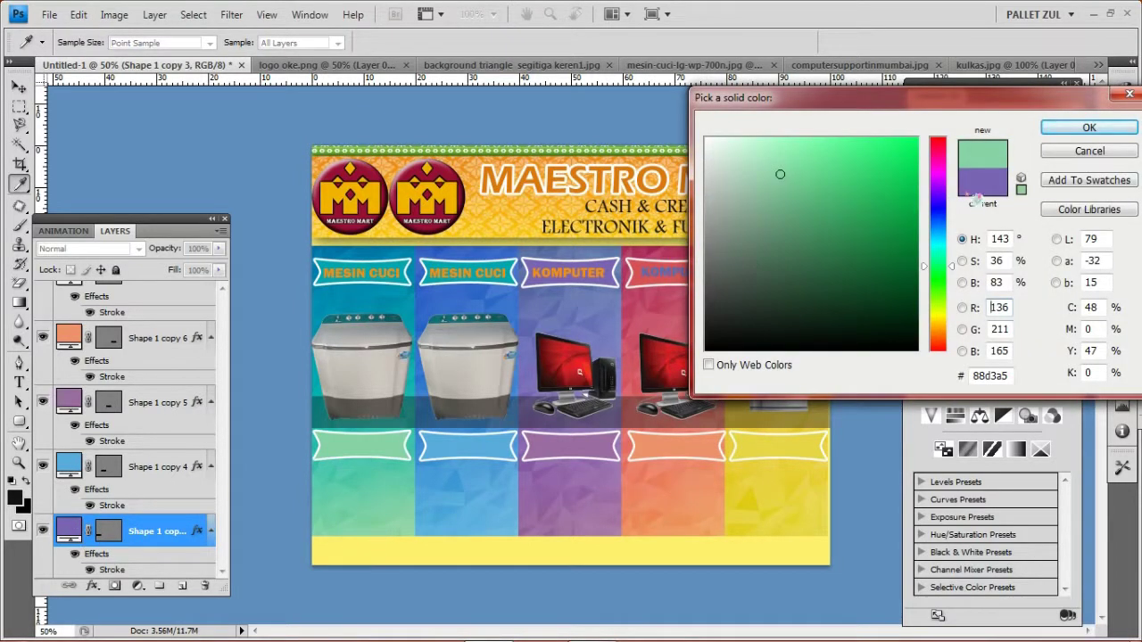
pyautogui.click(1086, 127)
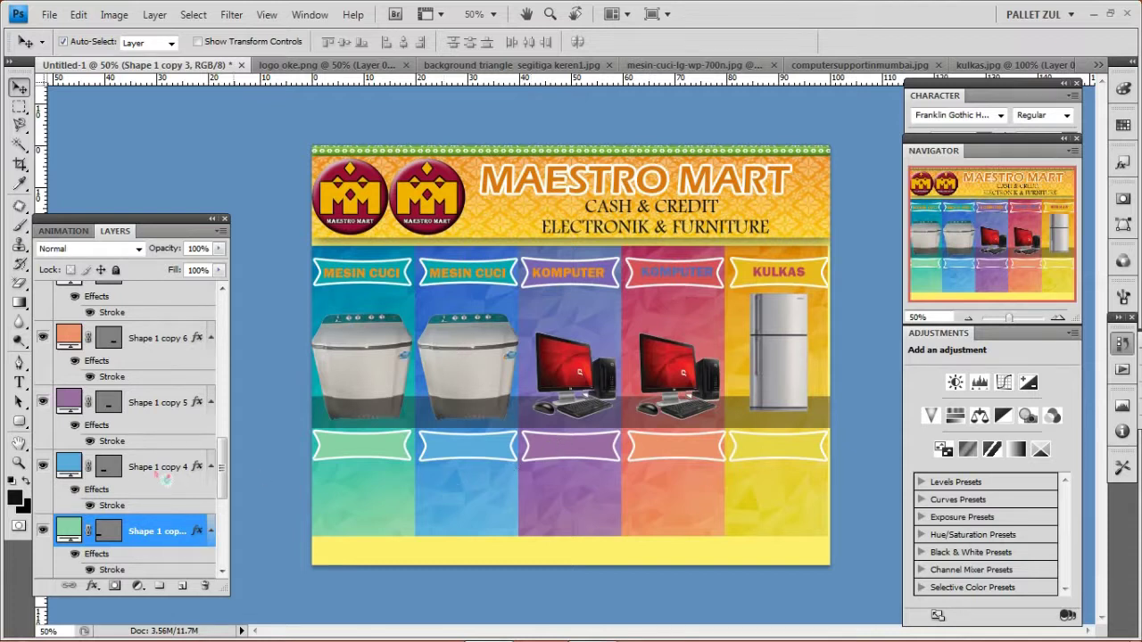
# Step: Add a red 50 pt question mark below the green ribbon and duplicate it onto the other four stripes
pyautogui.click(18, 382)
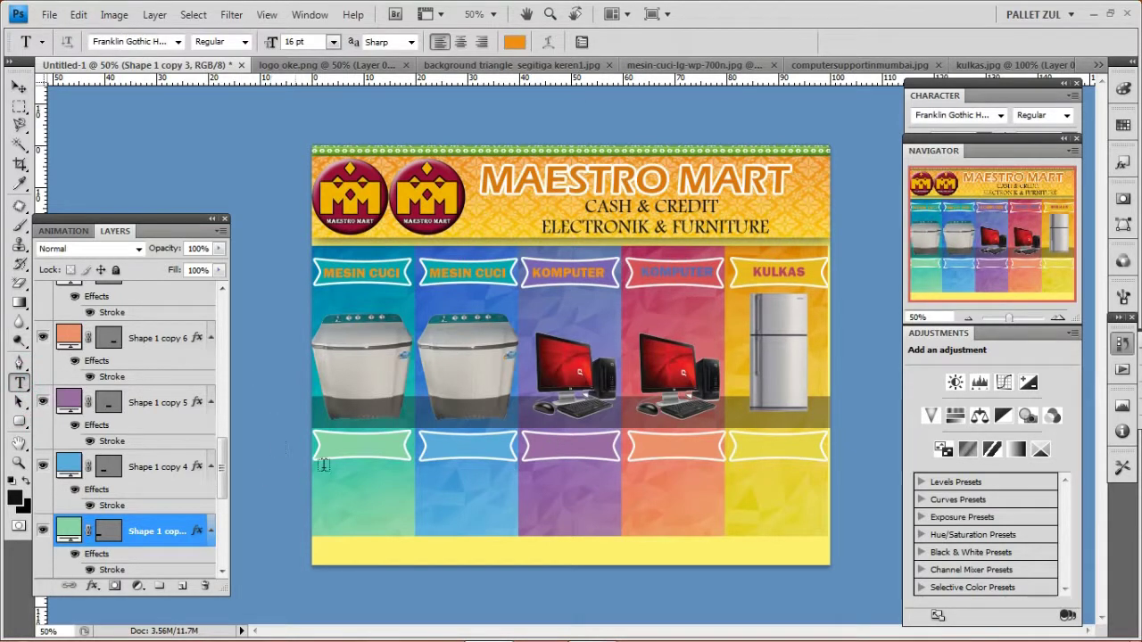
pyautogui.click(358, 499)
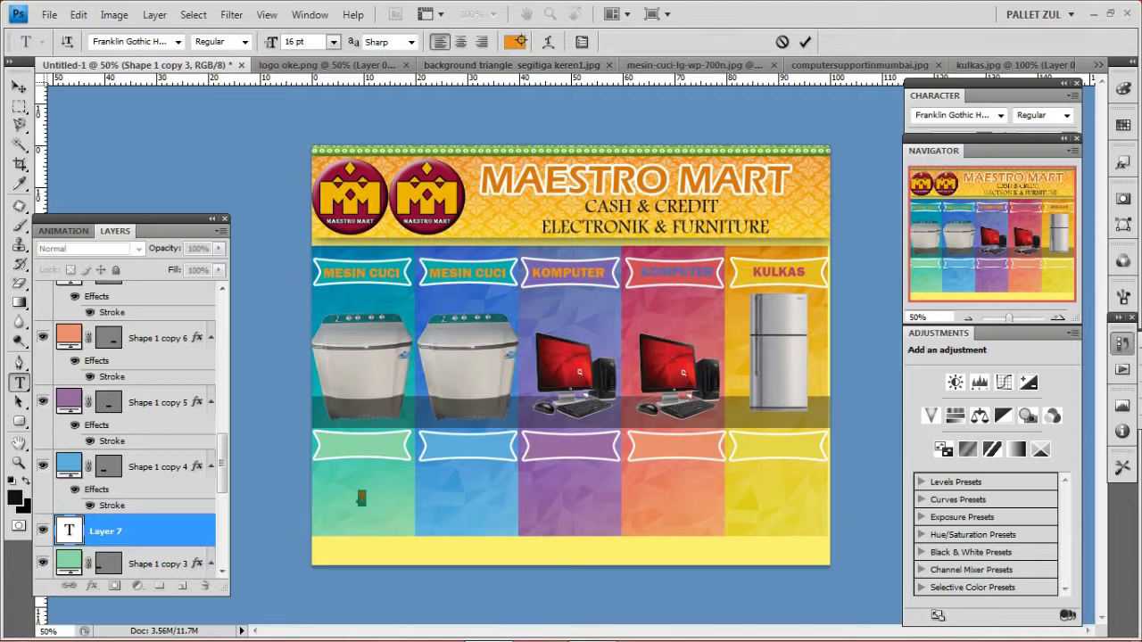
pyautogui.click(515, 42)
pyautogui.click(938, 139)
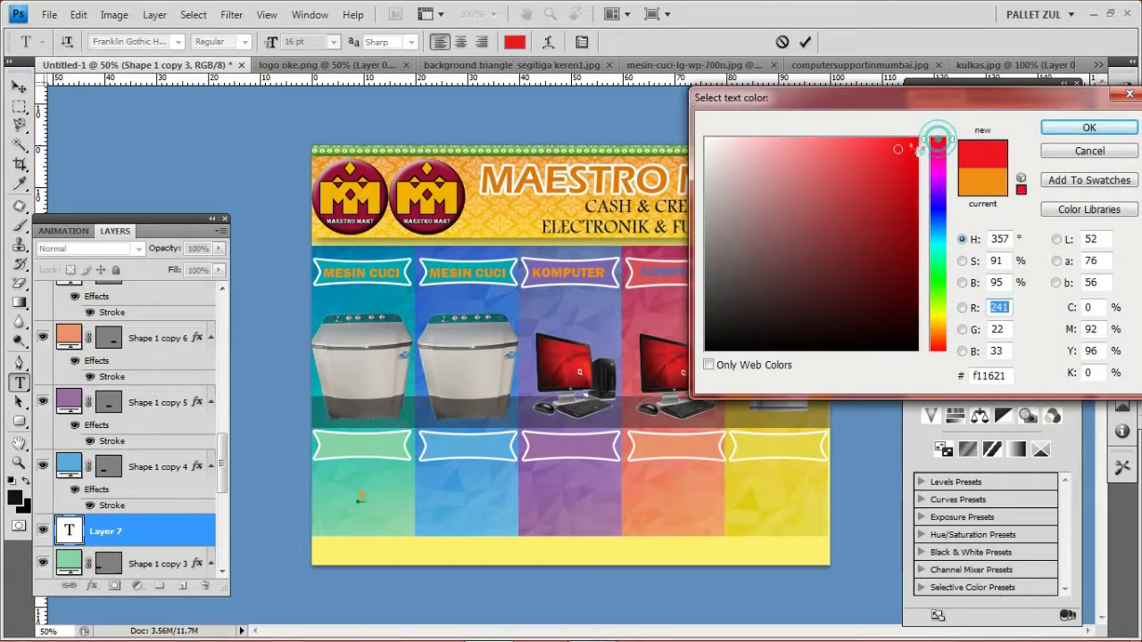
pyautogui.click(918, 137)
pyautogui.click(1061, 130)
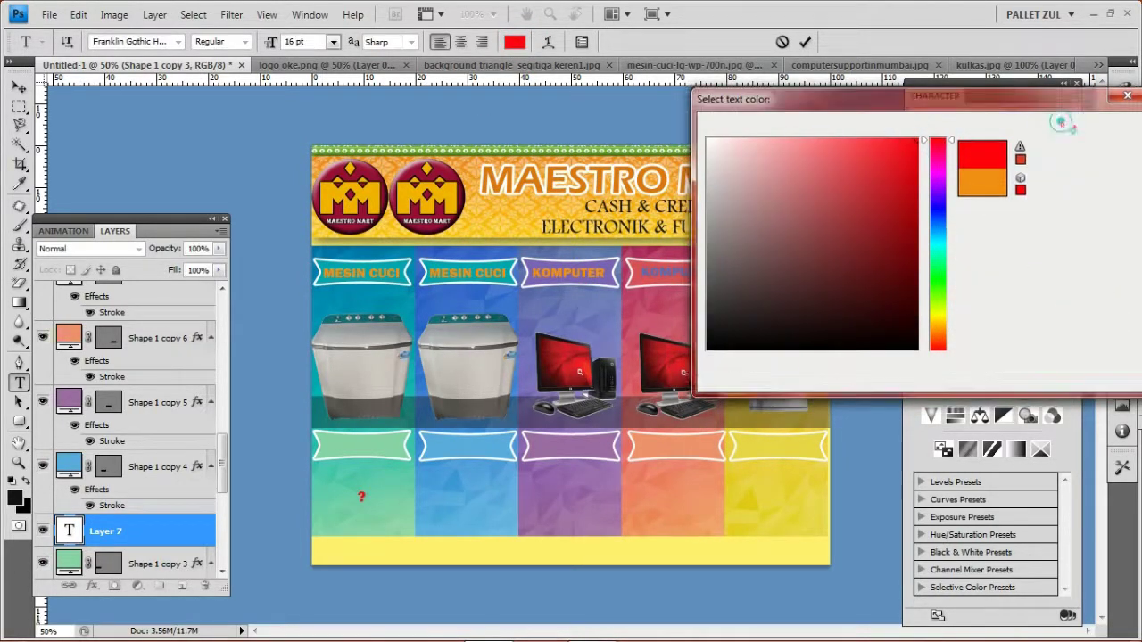
pyautogui.click(304, 41)
pyautogui.write('50')
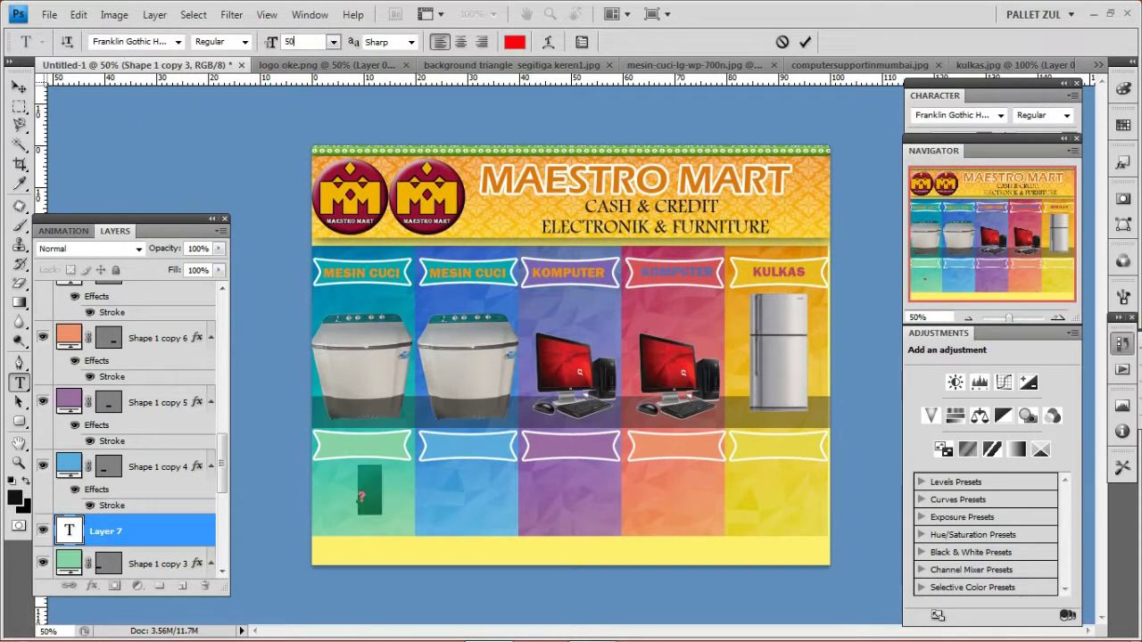
pyautogui.click(19, 87)
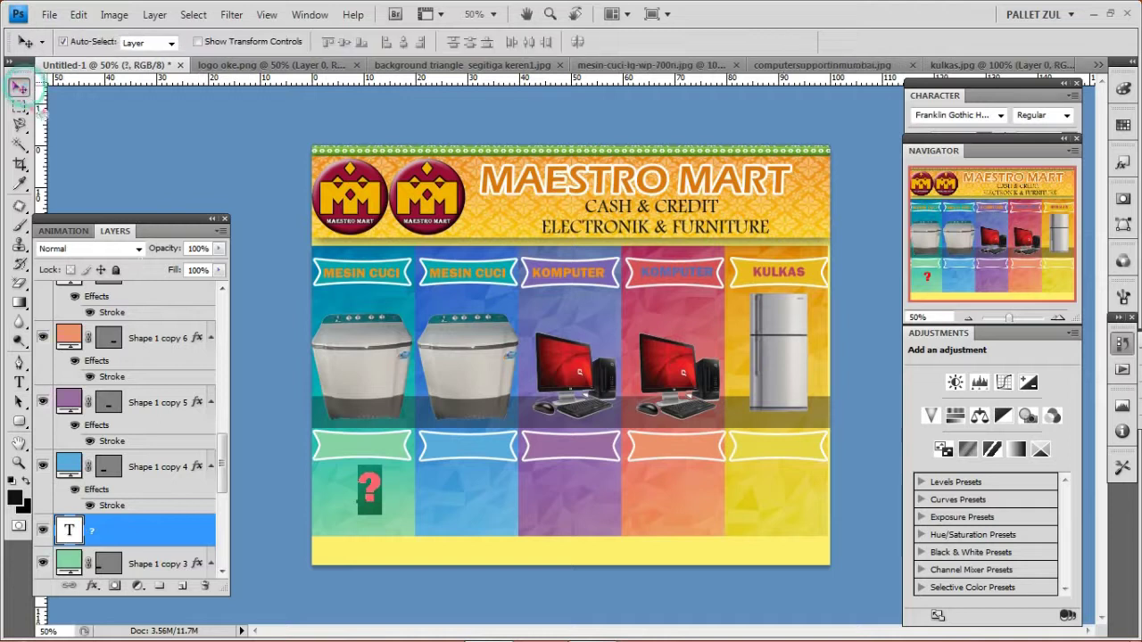
pyautogui.rightClick(140, 521)
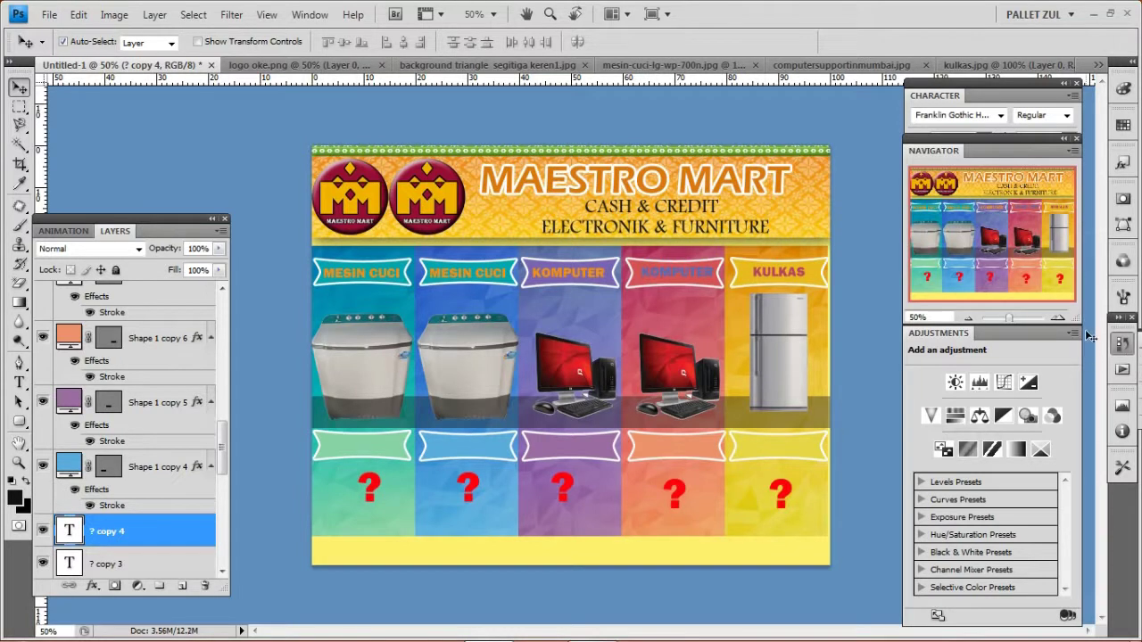
# Step: Write the store's street address on the yellow footer strip in black 20 pt Futura Md BT Medium
pyautogui.click(1059, 319)
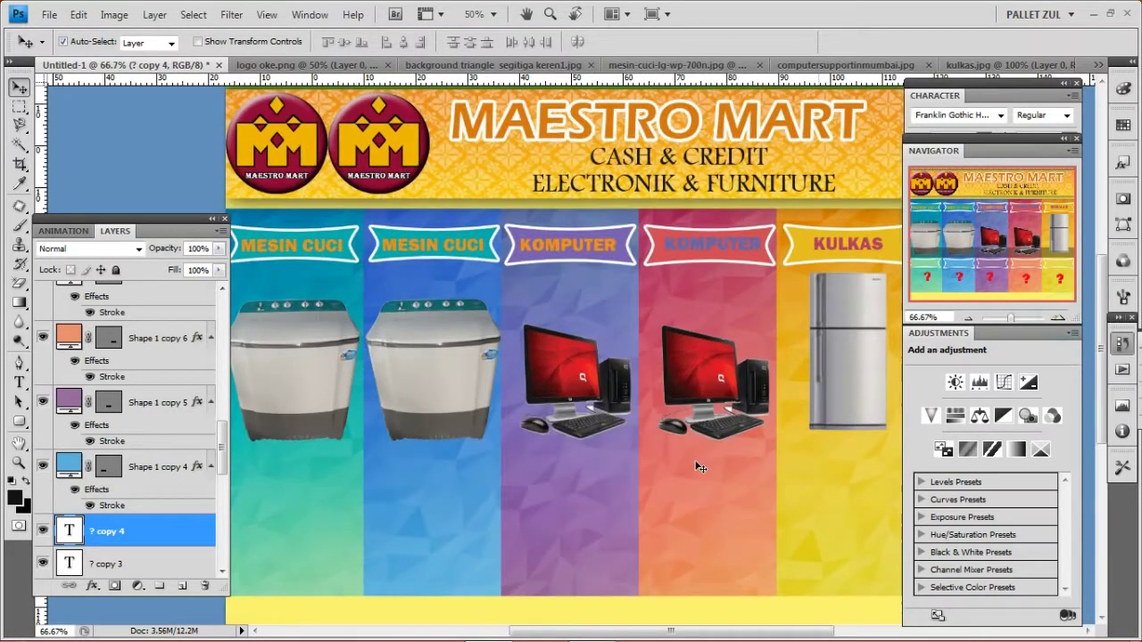
pyautogui.moveTo(633, 503); pyautogui.dragTo(637, 405)
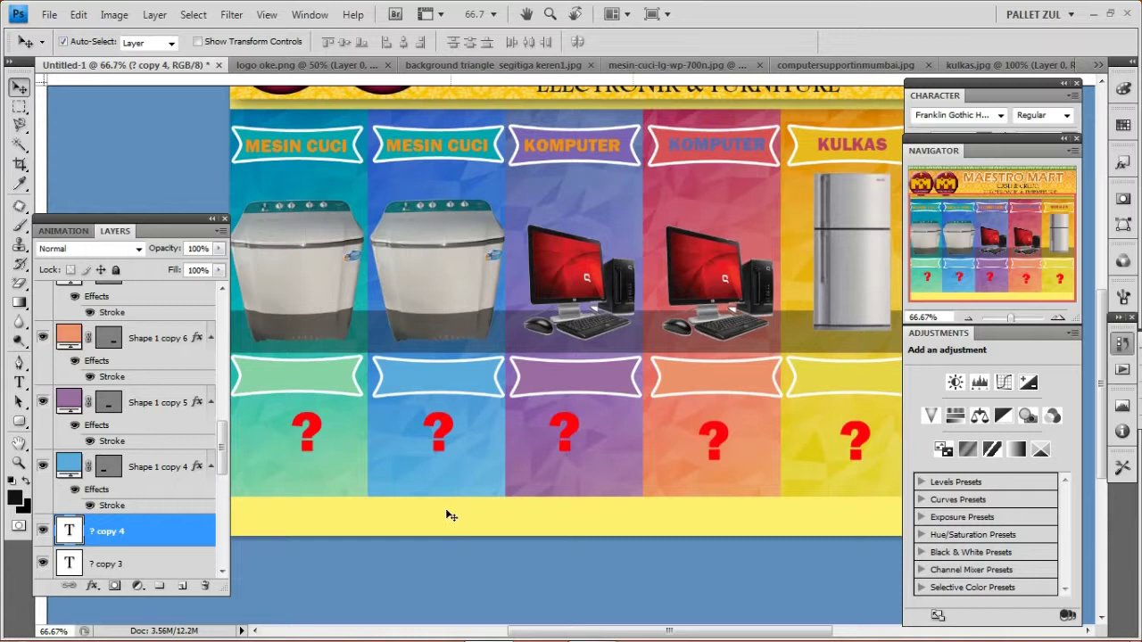
pyautogui.click(19, 382)
pyautogui.click(504, 517)
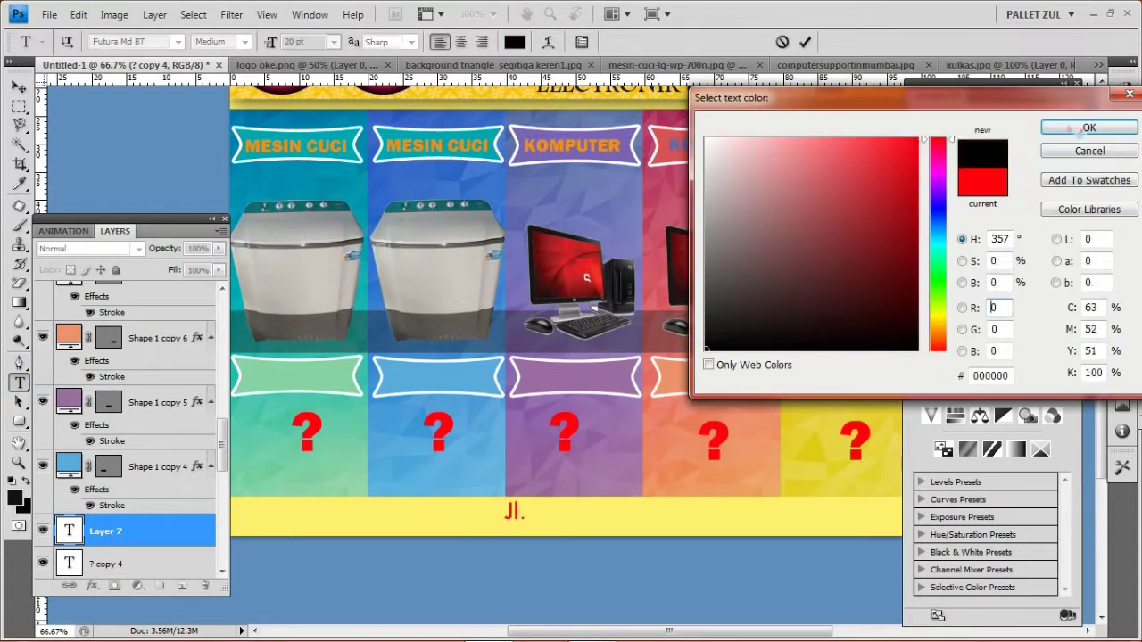
pyautogui.press('Return')
pyautogui.write('Lintas ')
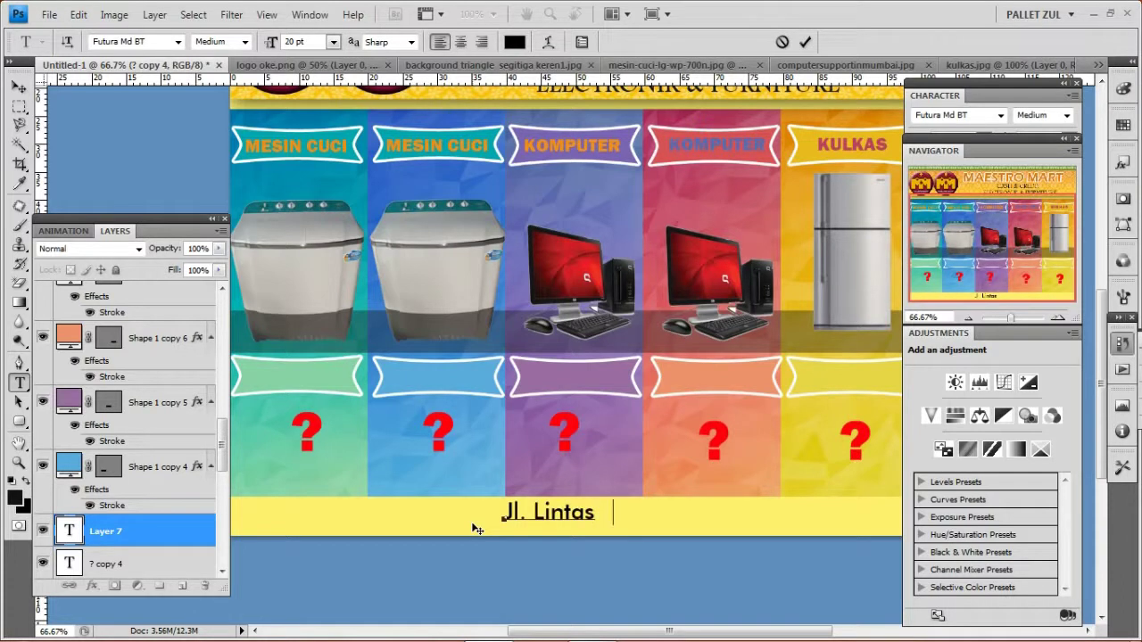
pyautogui.write('Timur Depan RS Amelia')
pyautogui.press('BackSpace')
pyautogui.write('Amelia Med')
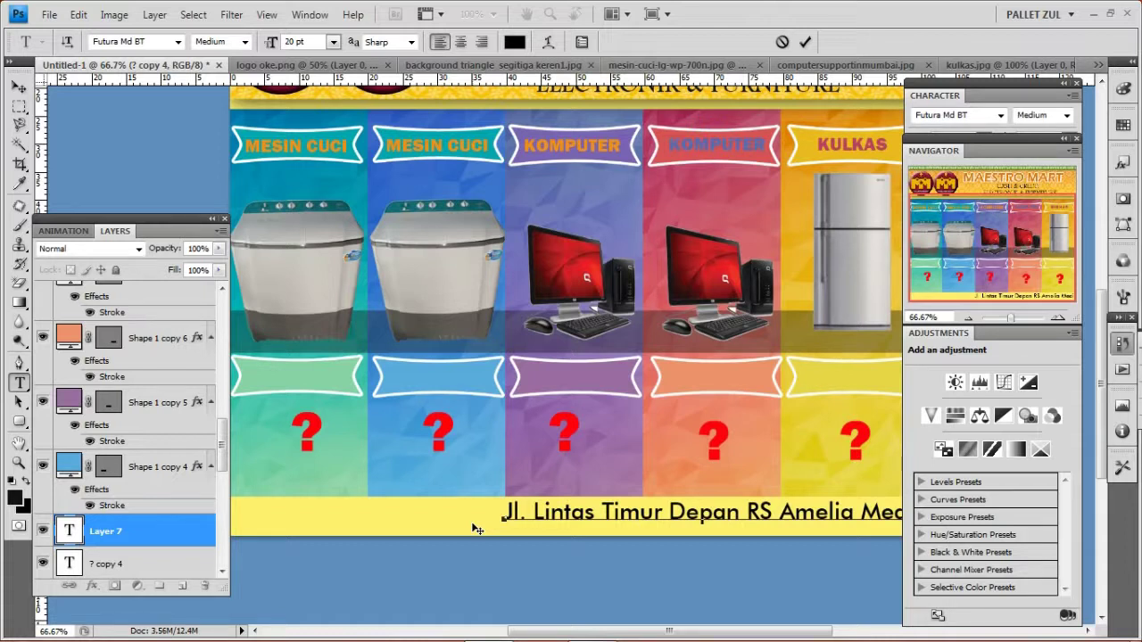
# Step: Finish the address text and move it so the whole line is centred on the yellow footer strip
pyautogui.hotkey('ctrl', 'a')
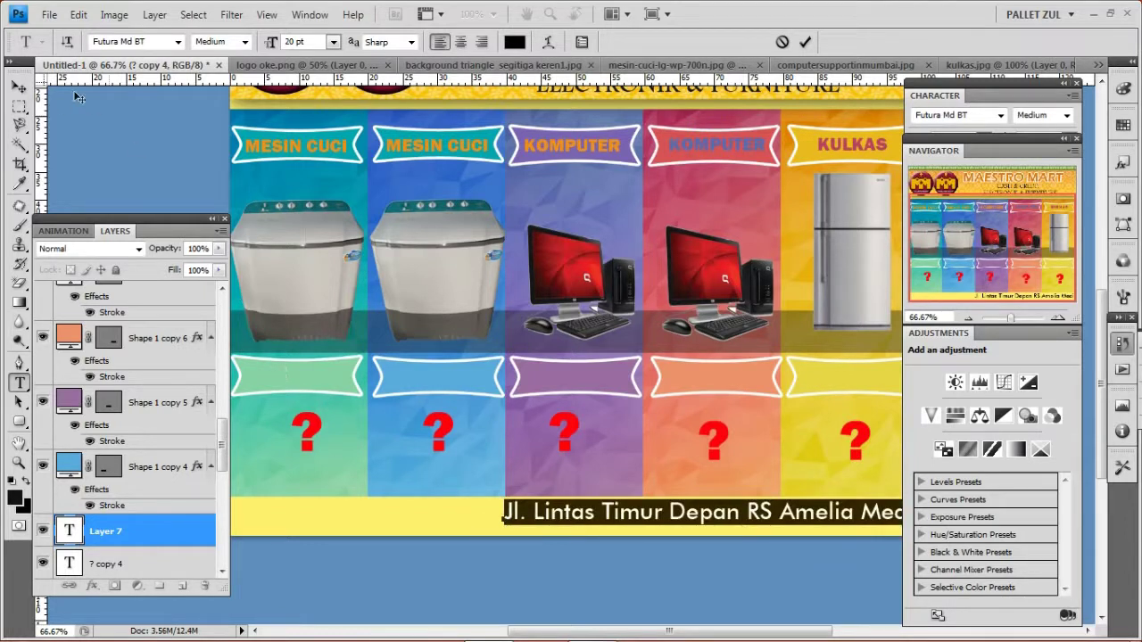
pyautogui.click(19, 86)
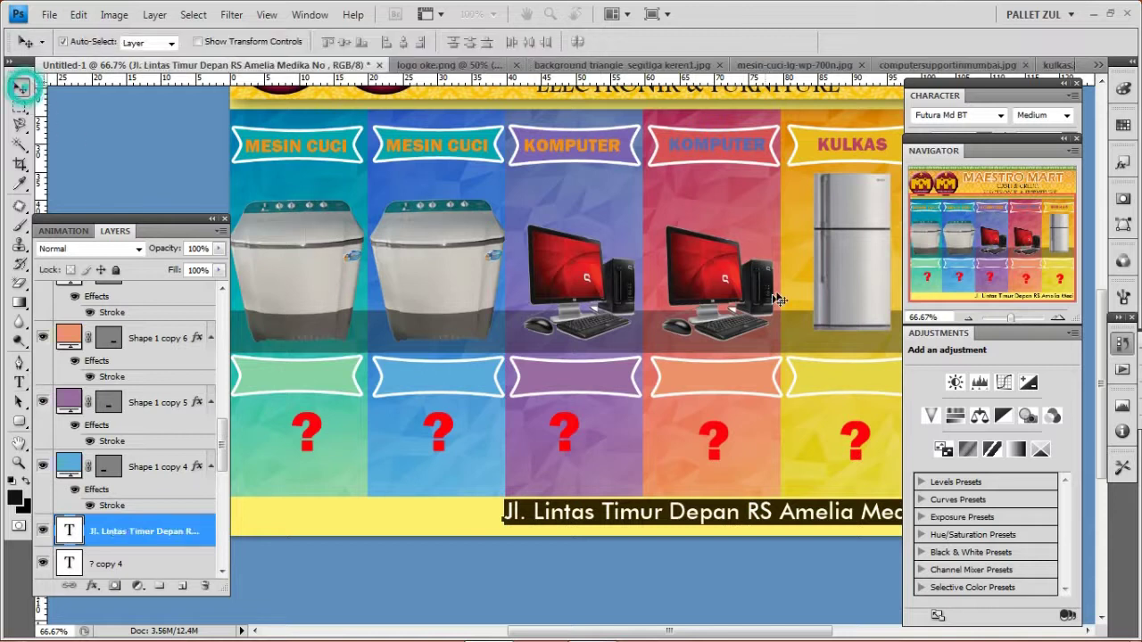
pyautogui.click(969, 319)
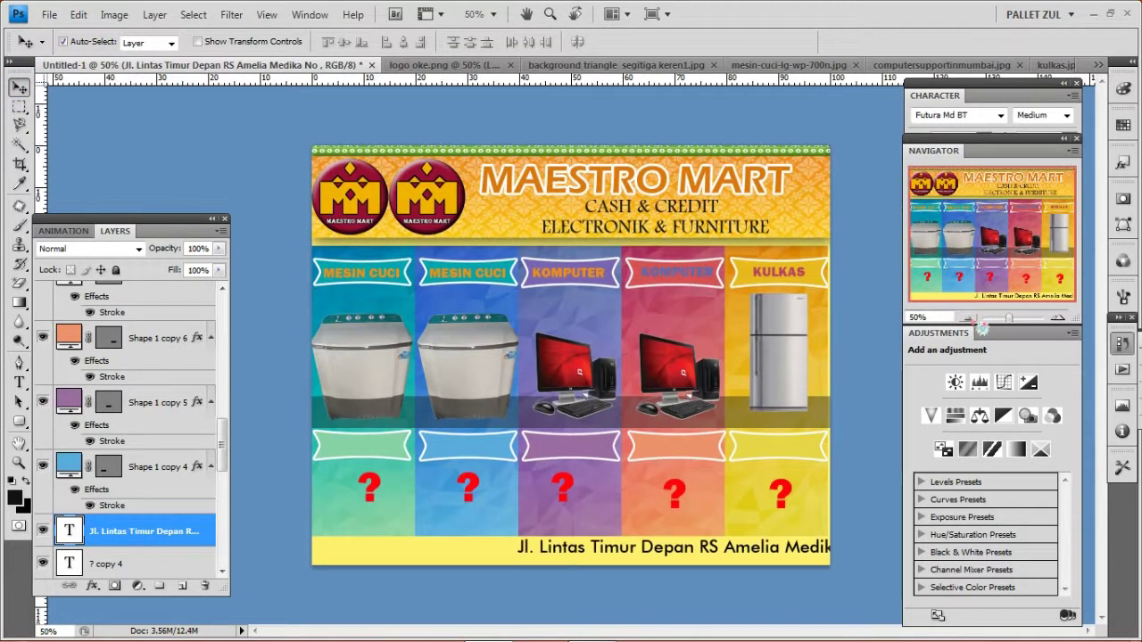
pyautogui.moveTo(543, 557); pyautogui.dragTo(427, 552)
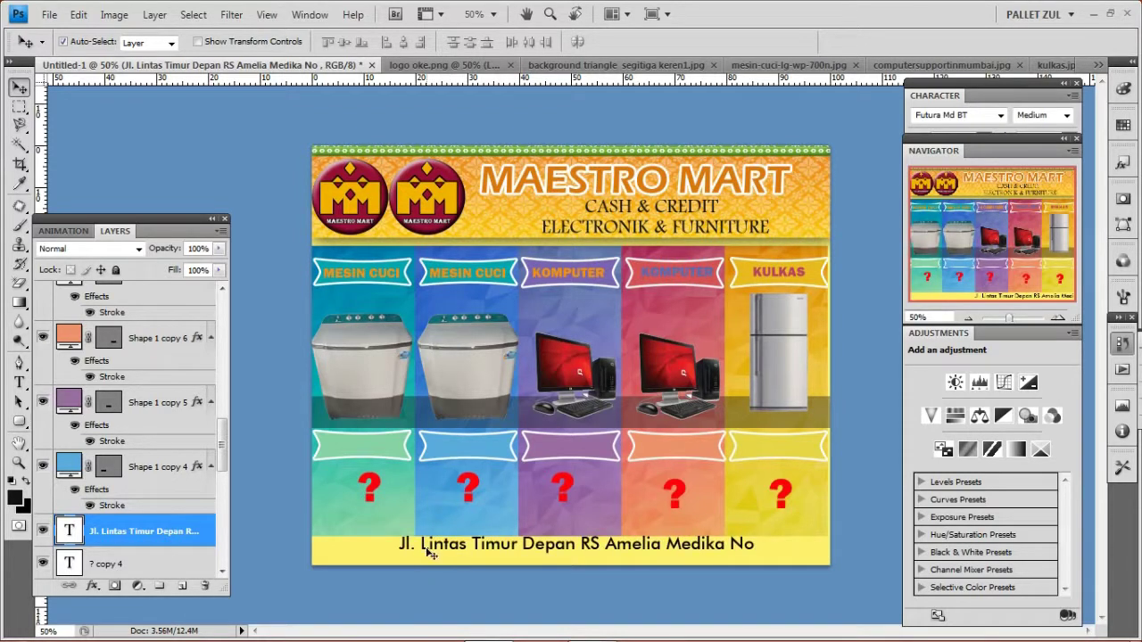